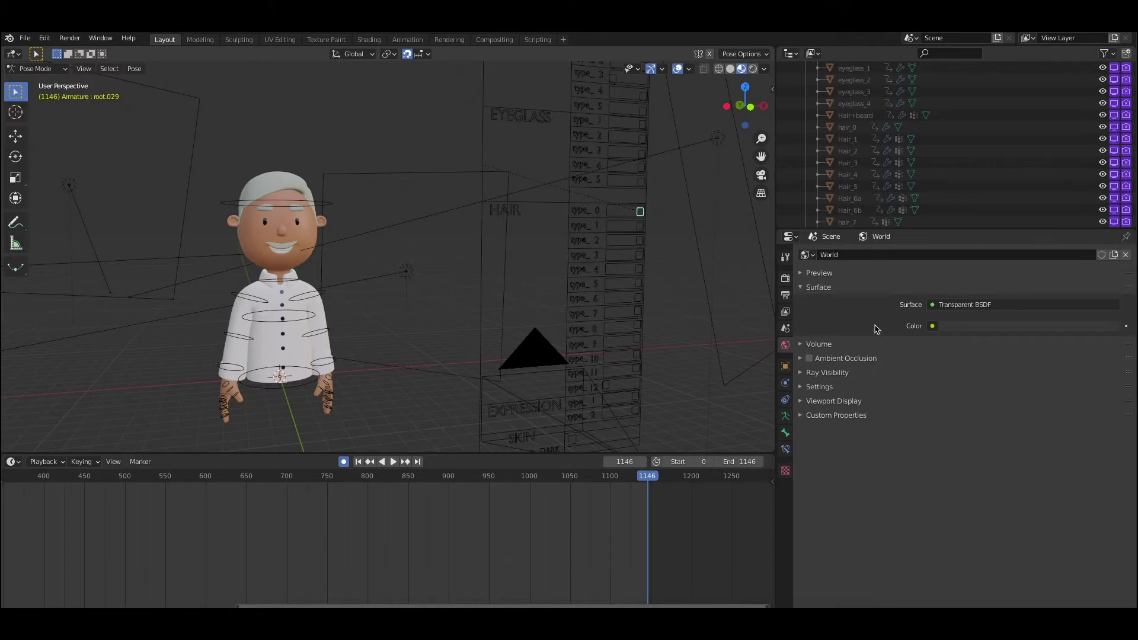
Switch to Object Mode, select the character's body, and expand the second Principled BSDF shader of its skin material.
{"action": "left_click", "coordinate": [39, 69]}
{"action": "left_click", "coordinate": [53, 83]}
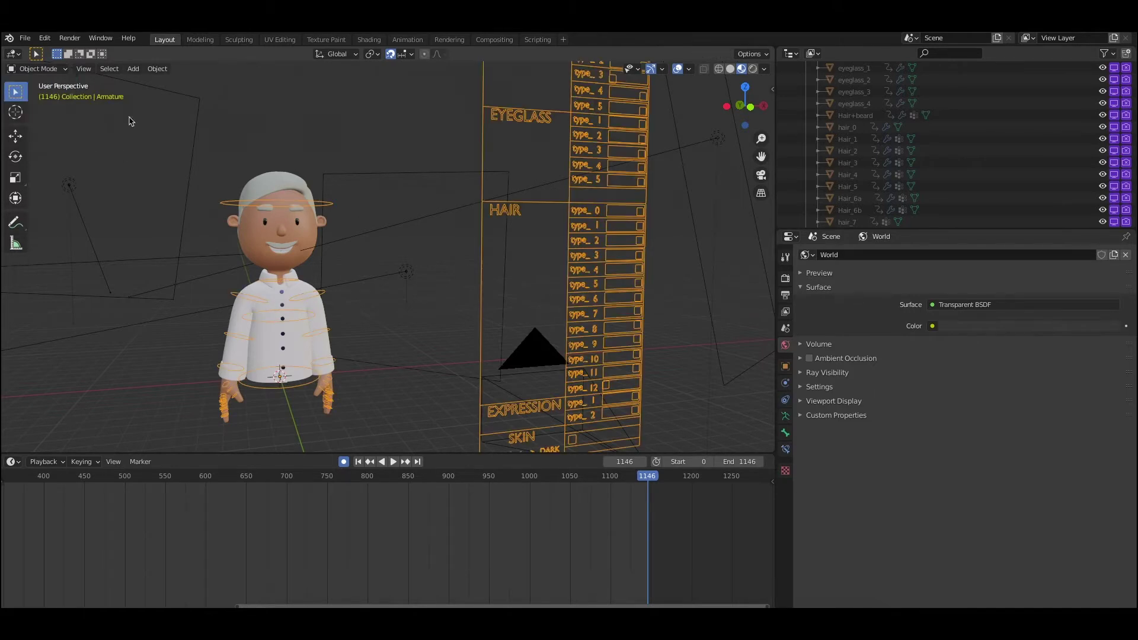
{"action": "left_click", "coordinate": [308, 235]}
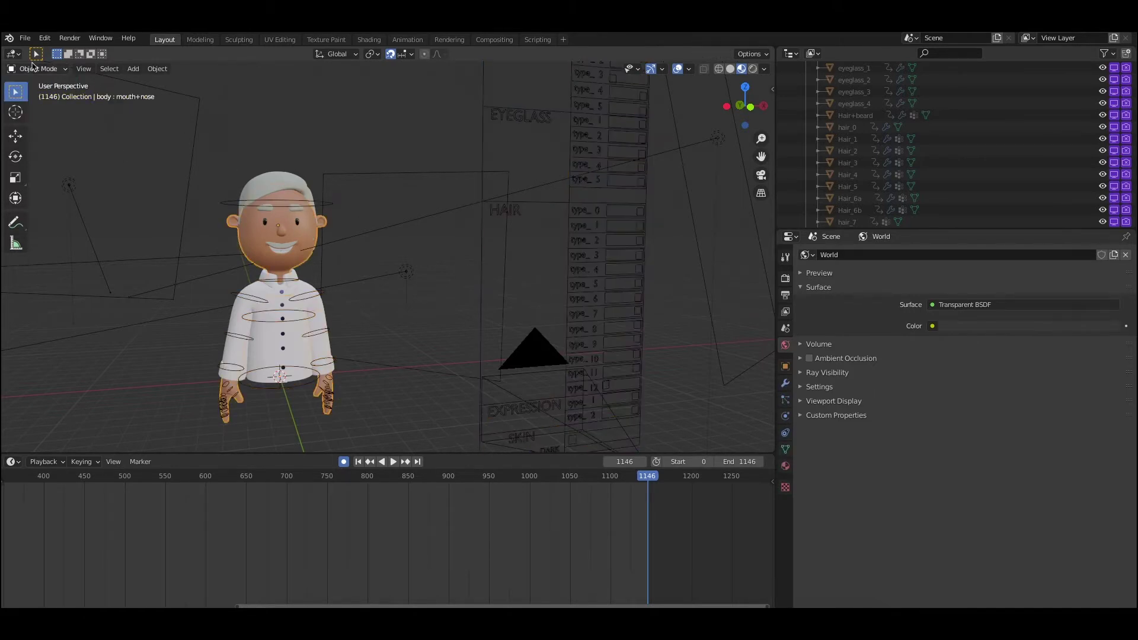
{"action": "left_click", "coordinate": [785, 466]}
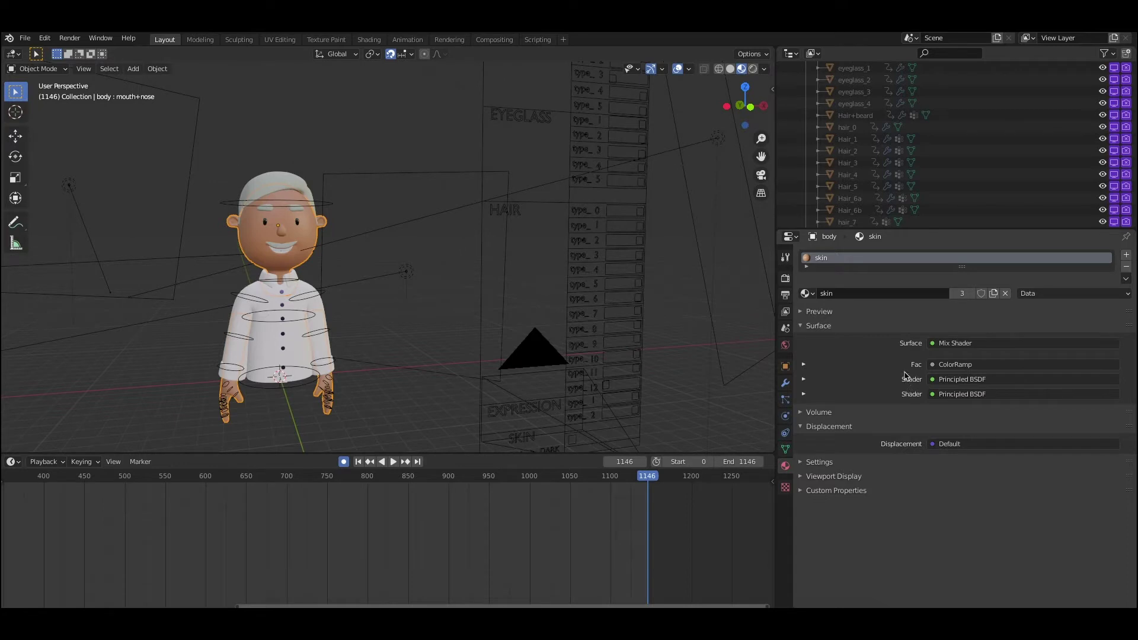
{"action": "left_click", "coordinate": [804, 379]}
{"action": "left_click", "coordinate": [803, 379]}
{"action": "left_click", "coordinate": [804, 395]}
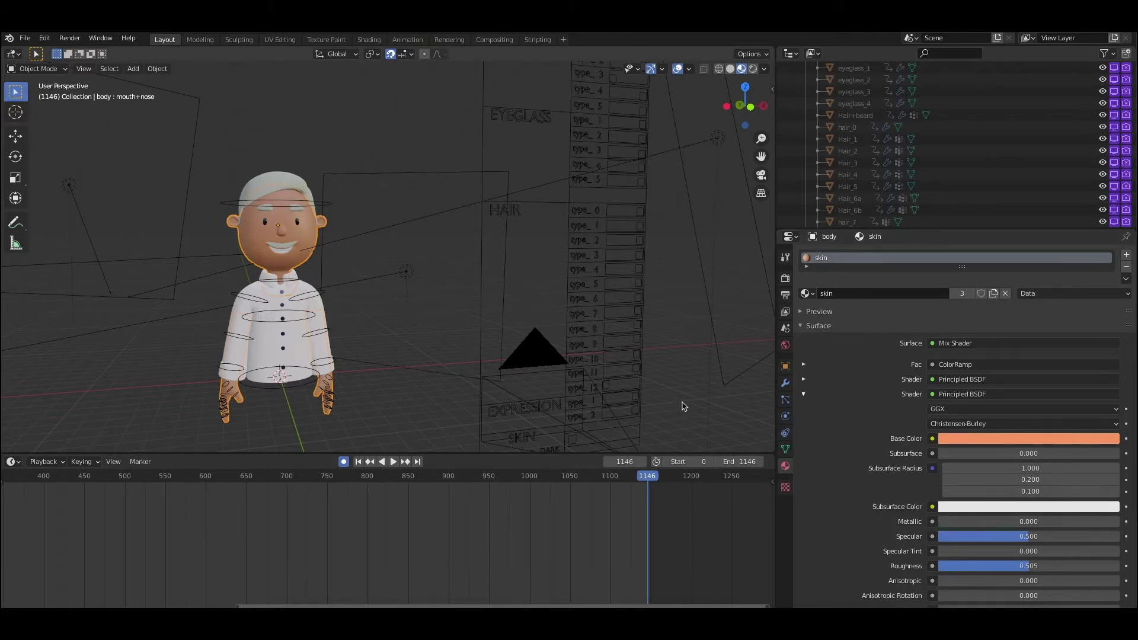
Put the armature in Pose Mode and move the SKIN slider control -1 m along X toward BRIGHT.
{"action": "left_click", "coordinate": [575, 445]}
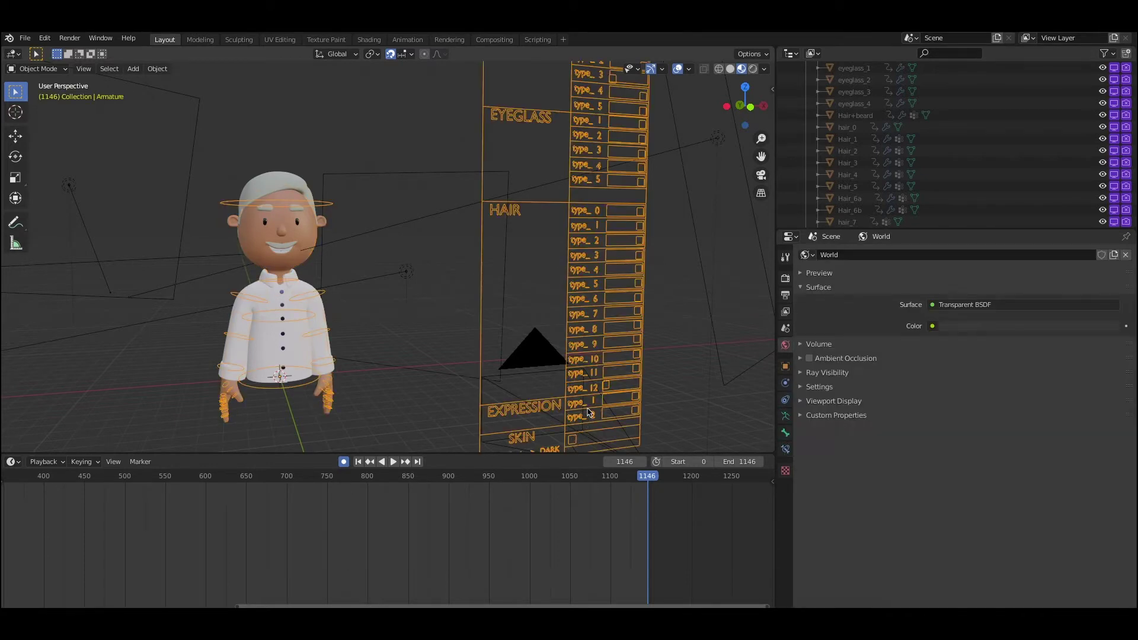
{"action": "middle_click_drag", "start_coordinate": [590, 413], "coordinate": [592, 379], "text": "shift"}
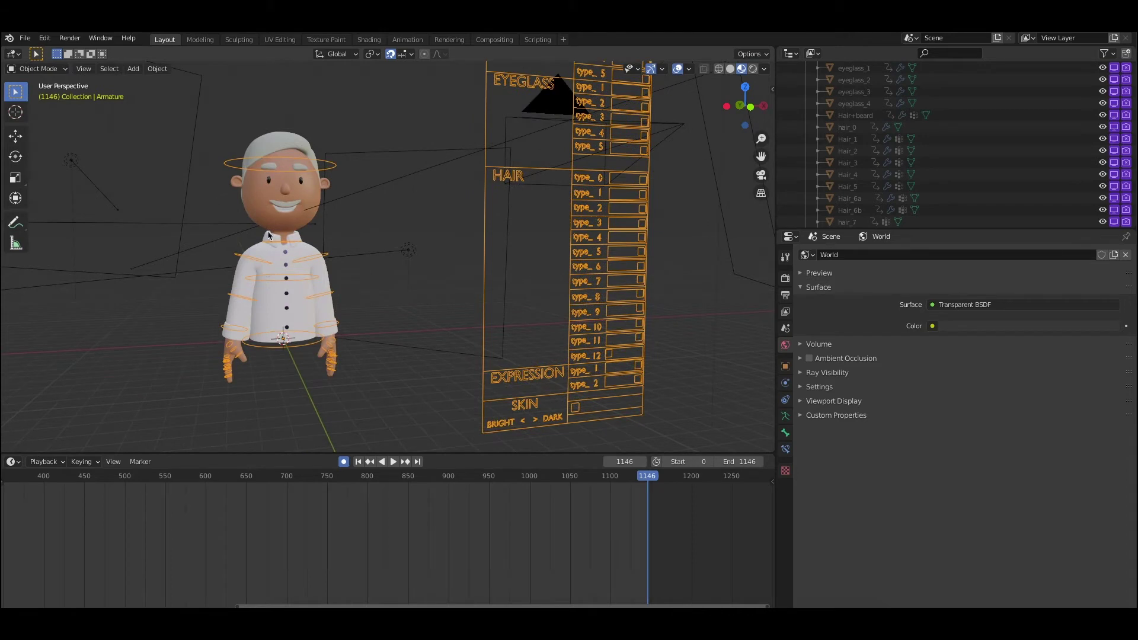
{"action": "middle_click_drag", "start_coordinate": [501, 278], "coordinate": [500, 294], "text": "shift"}
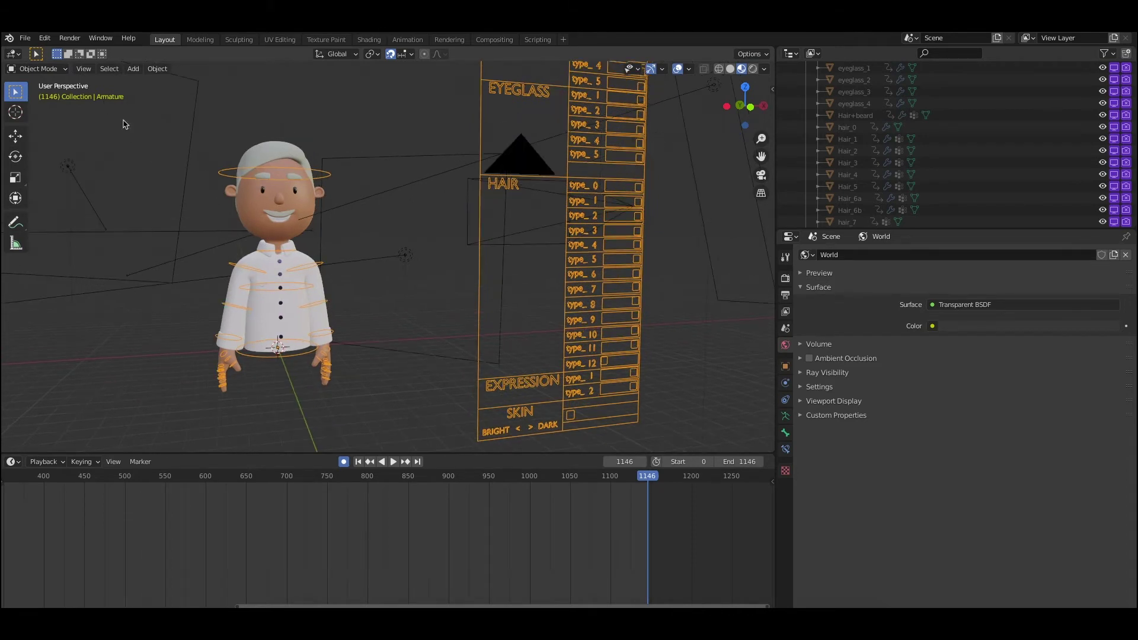
{"action": "middle_click_drag", "start_coordinate": [449, 266], "coordinate": [446, 273], "text": "shift"}
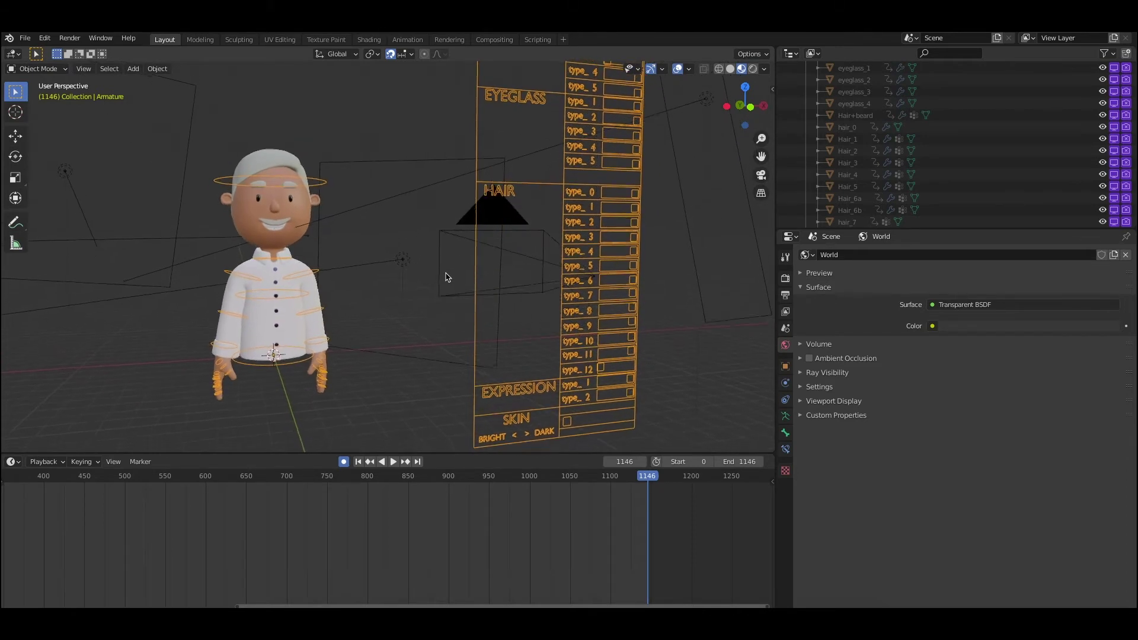
{"action": "left_click", "coordinate": [37, 69]}
{"action": "left_click", "coordinate": [38, 108]}
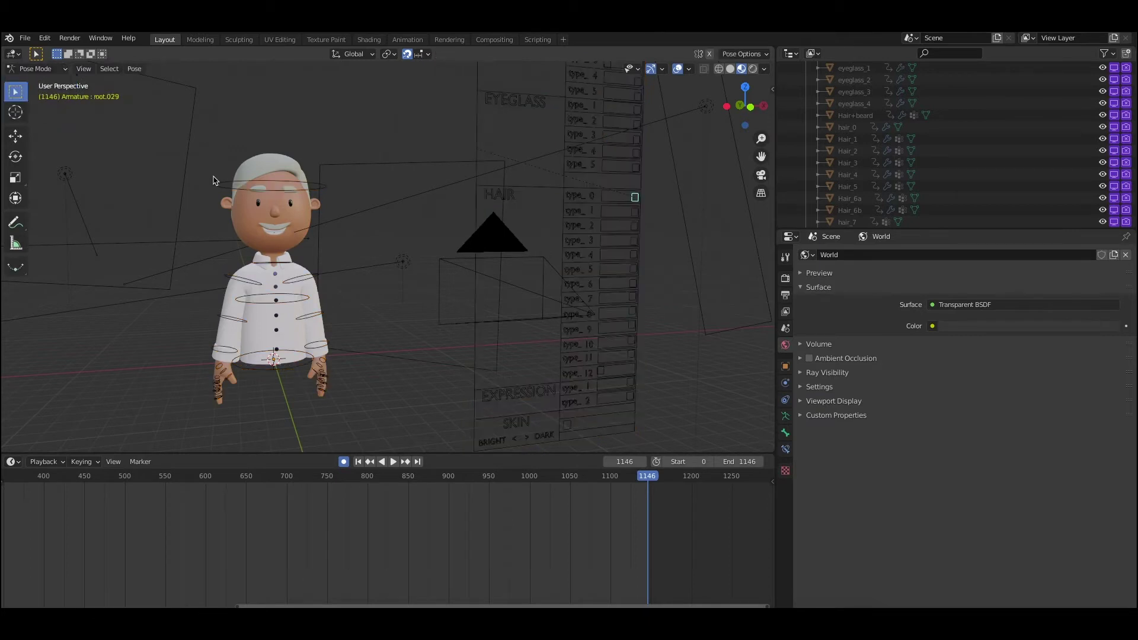
{"action": "left_click", "coordinate": [565, 426]}
{"action": "key", "text": "g"}
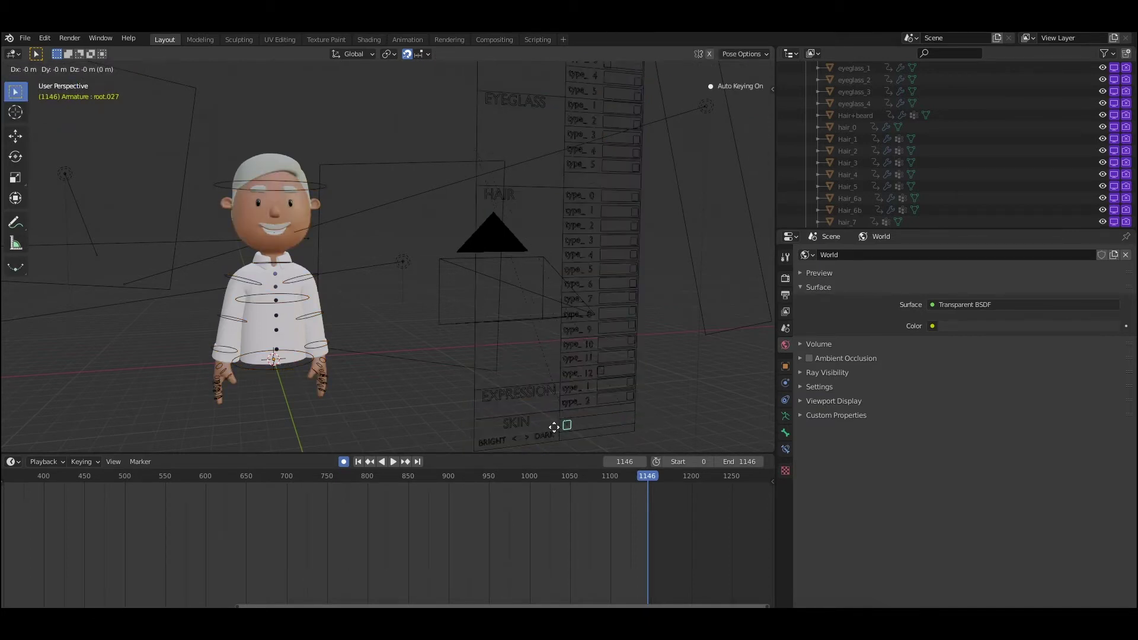
{"action": "left_click", "coordinate": [561, 419]}
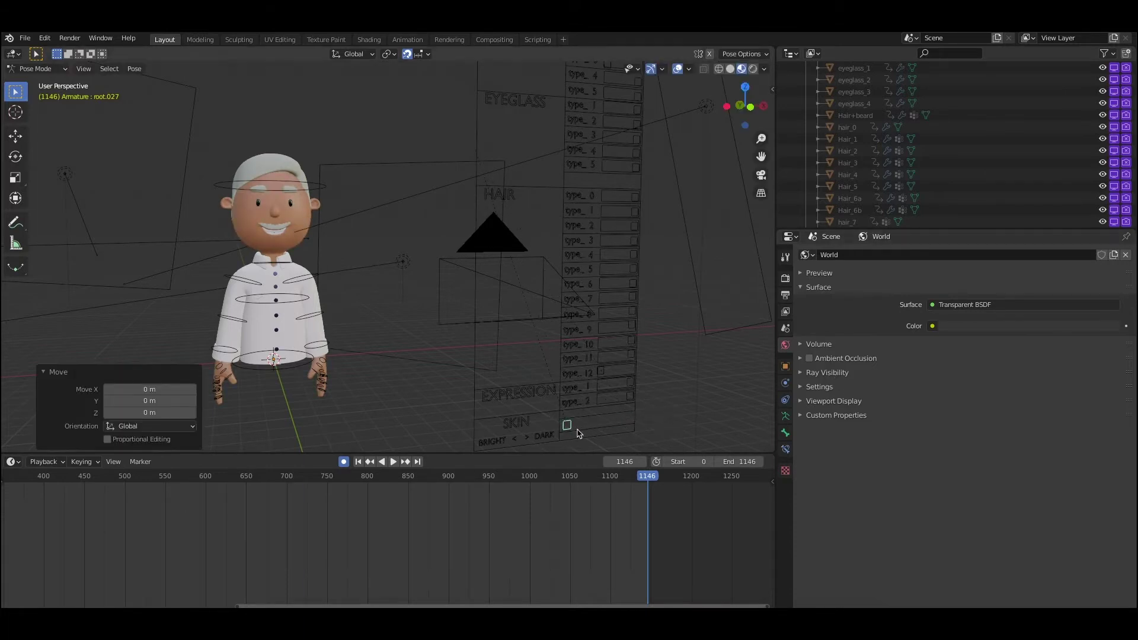
{"action": "key", "text": "g"}
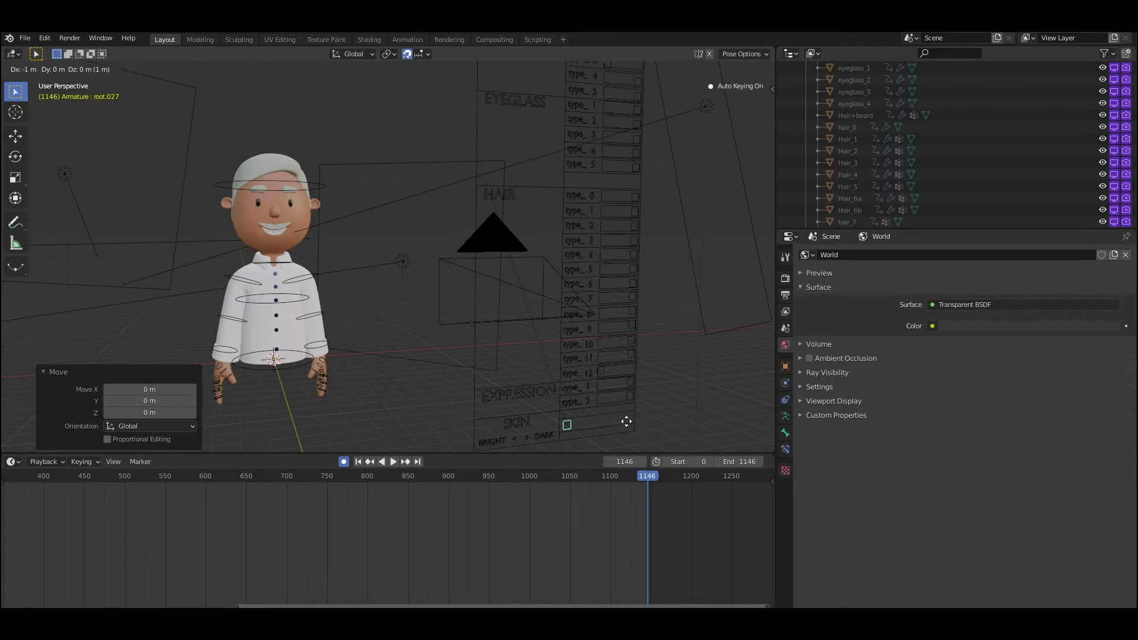
{"action": "left_click", "coordinate": [559, 425]}
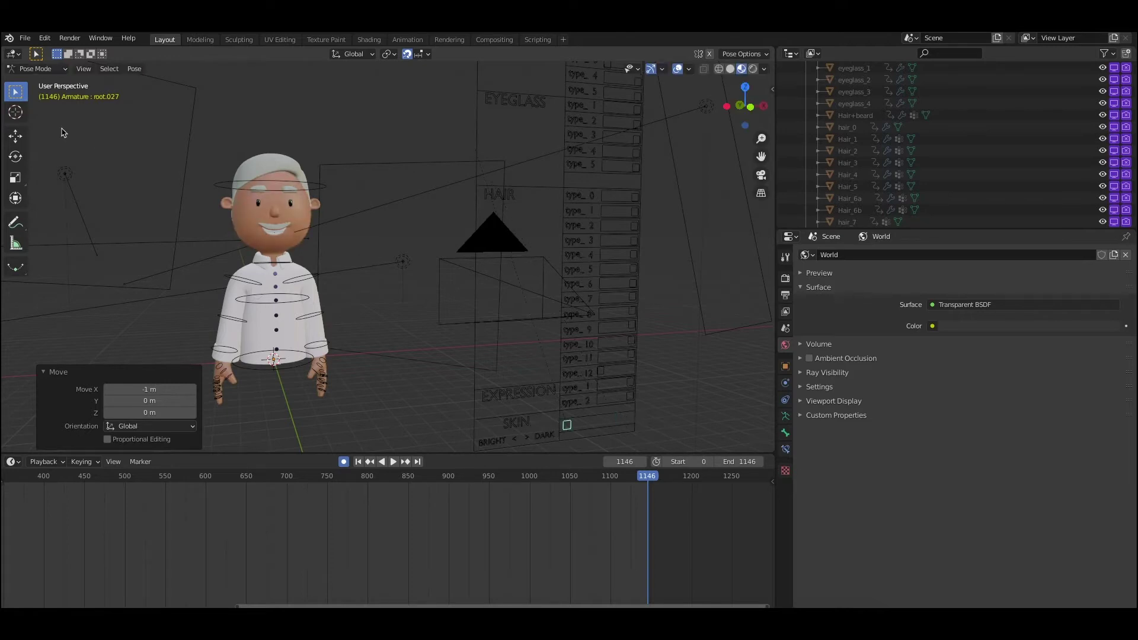
Return to Object Mode, select the body, and lighten the second skin shader's base color to a pale peach.
{"action": "left_click", "coordinate": [48, 70]}
{"action": "left_click", "coordinate": [42, 83]}
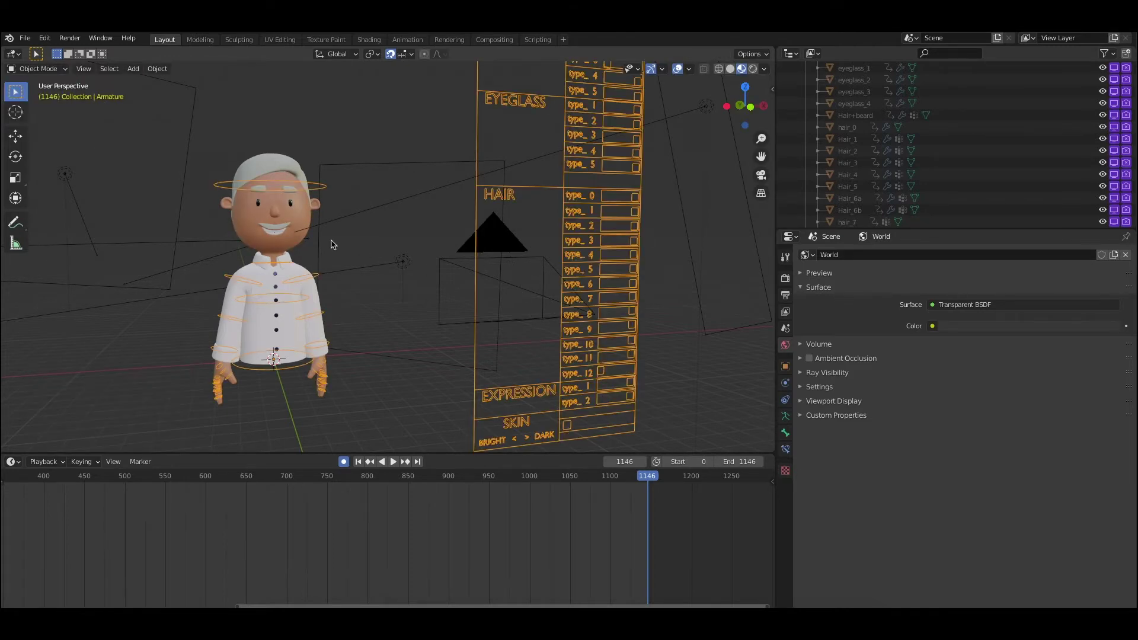
{"action": "left_click", "coordinate": [304, 214]}
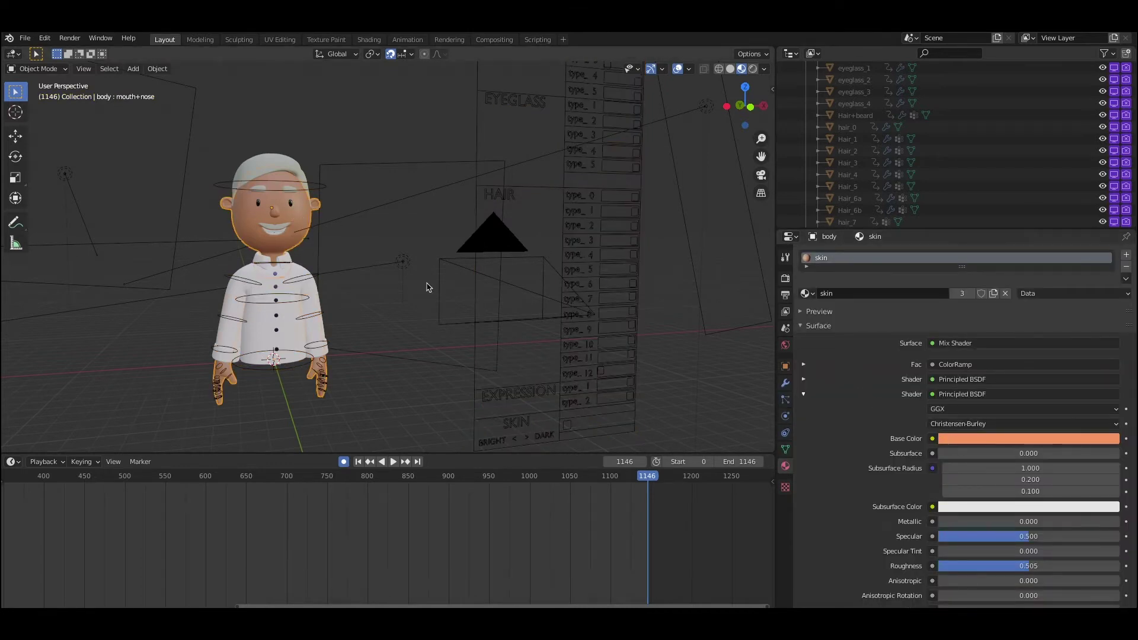
{"action": "left_click", "coordinate": [962, 440]}
{"action": "mouse_move", "coordinate": [1060, 339]}
{"action": "left_mouse_down"}
{"action": "mouse_move", "coordinate": [1084, 320]}
{"action": "mouse_move", "coordinate": [1035, 298]}
{"action": "mouse_move", "coordinate": [1037, 336]}
{"action": "mouse_move", "coordinate": [1054, 327]}
{"action": "left_mouse_up"}
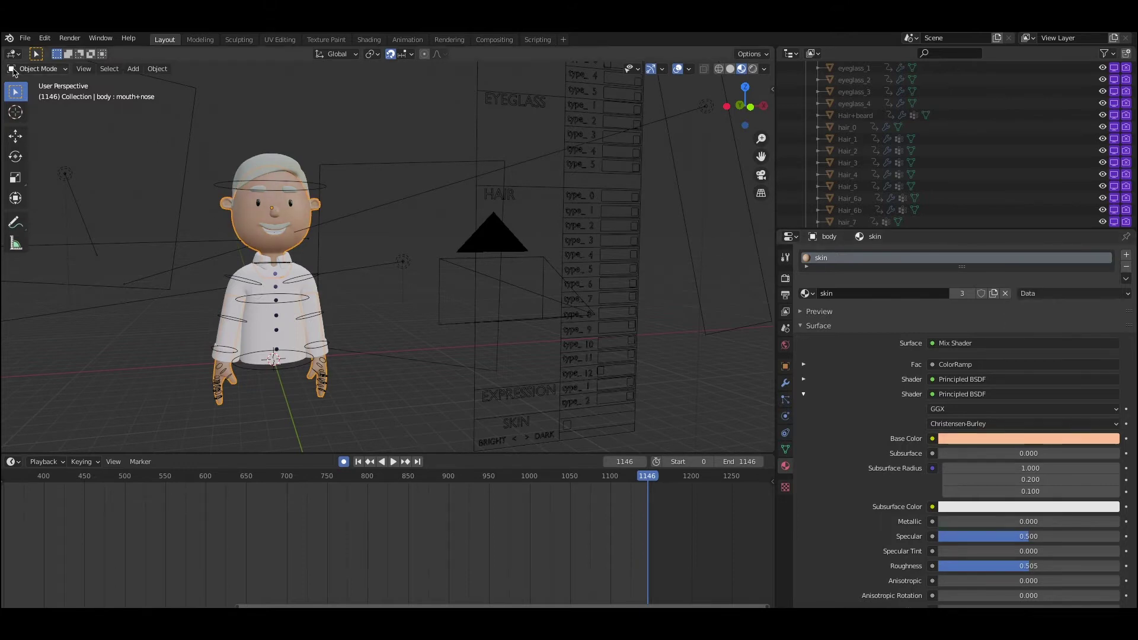
Put the armature back in Pose Mode and move the SKIN slider control to the DARK end of its track.
{"action": "left_click", "coordinate": [569, 425]}
{"action": "left_click", "coordinate": [36, 69]}
{"action": "left_click", "coordinate": [35, 110]}
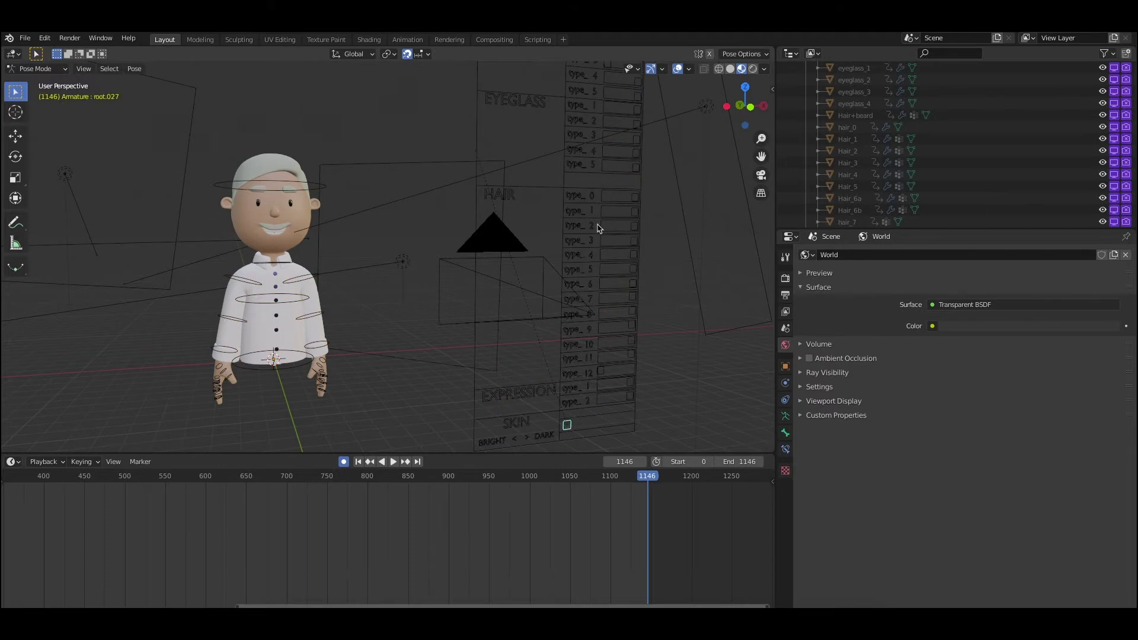
{"action": "key", "text": "g"}
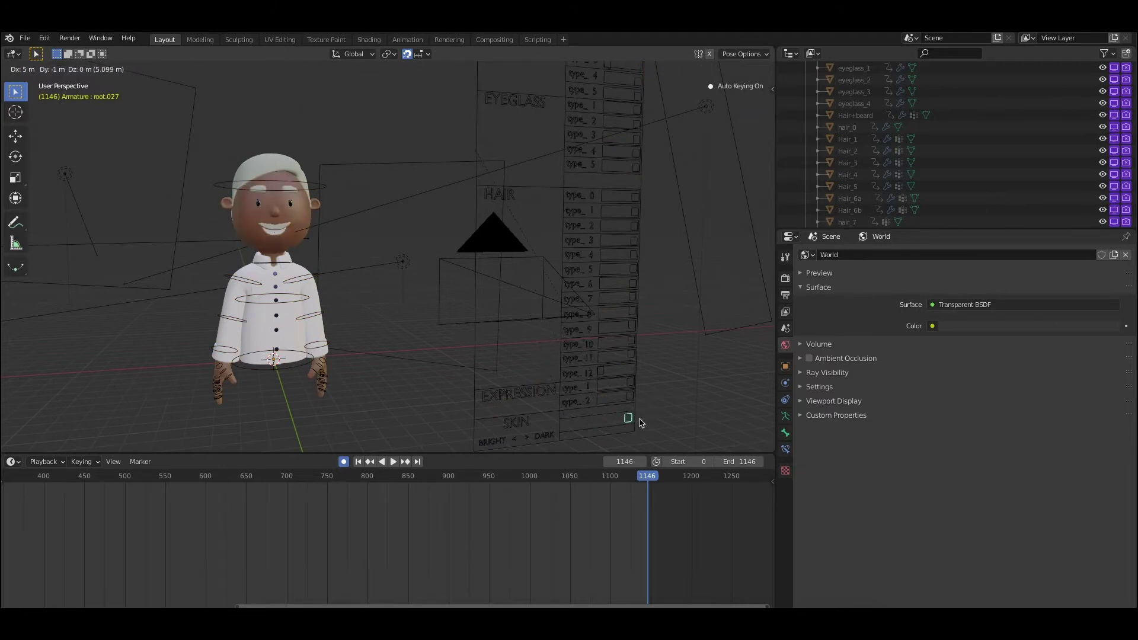
{"action": "left_click", "coordinate": [615, 417]}
In Object Mode, darken the base color of the body's first Principled BSDF skin shader to a value of 0.320.
{"action": "left_click", "coordinate": [36, 69]}
{"action": "left_click", "coordinate": [40, 82]}
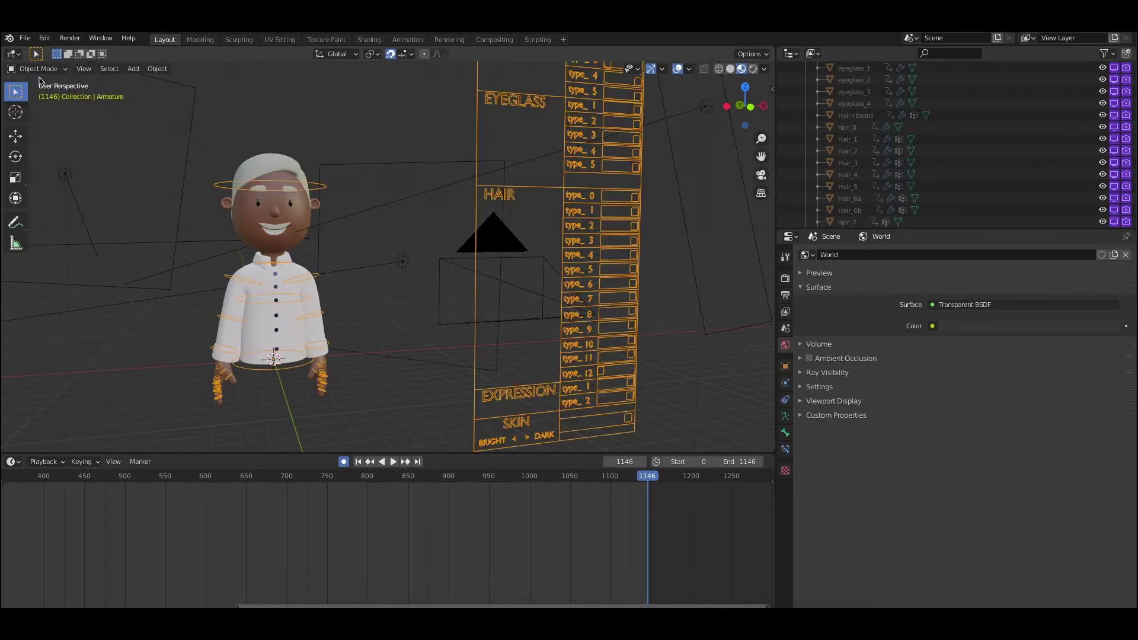
{"action": "left_click", "coordinate": [315, 218]}
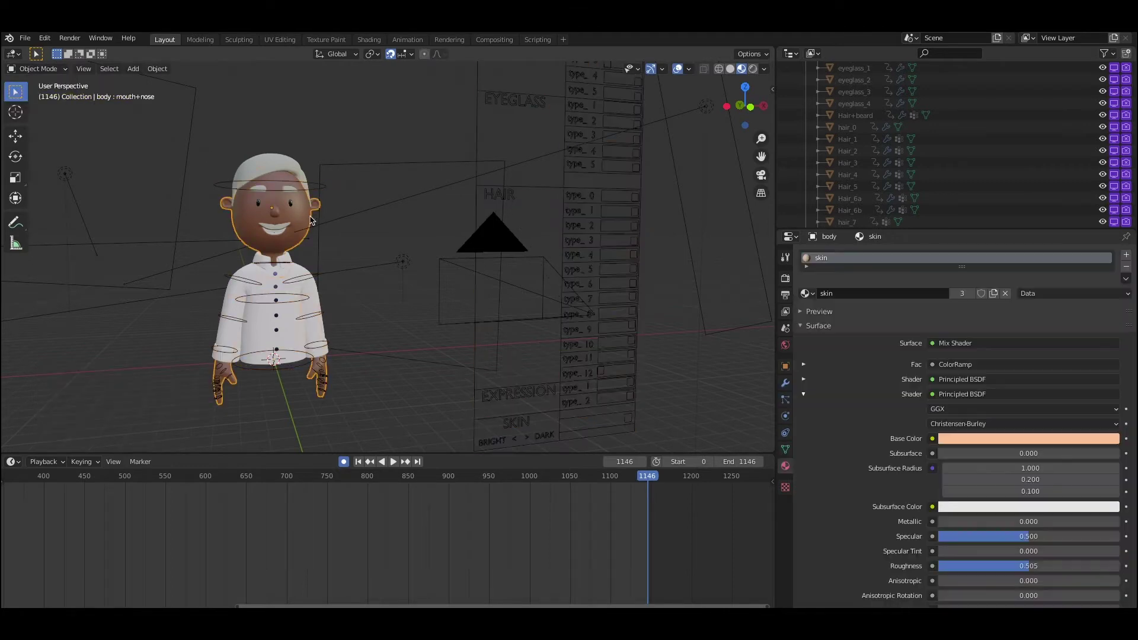
{"action": "left_click", "coordinate": [803, 393]}
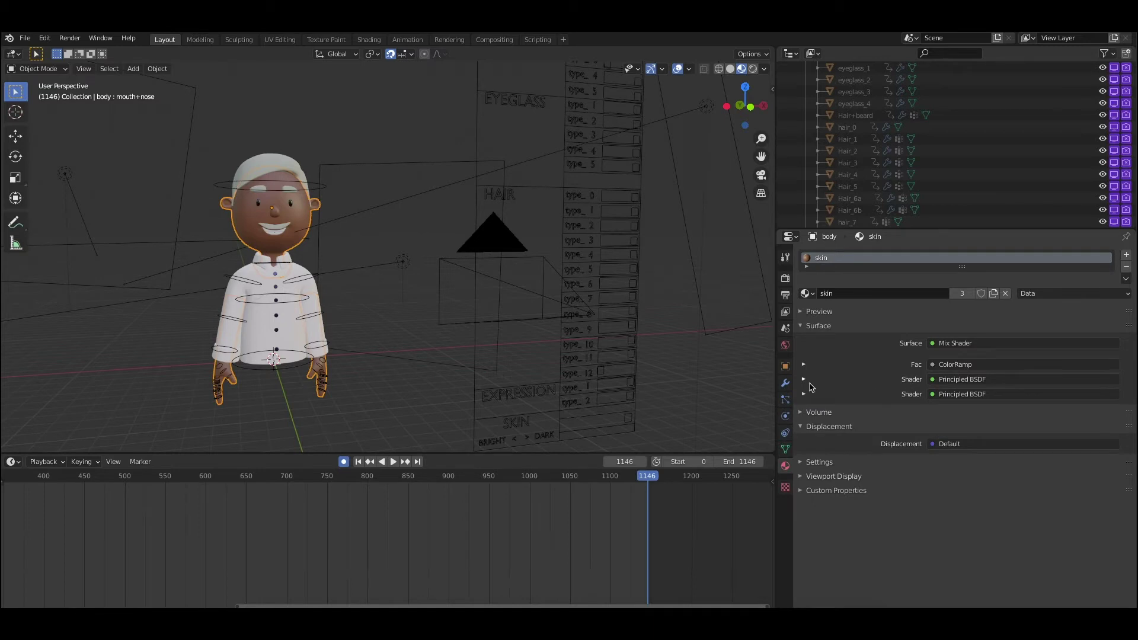
{"action": "left_click", "coordinate": [804, 379]}
{"action": "left_click", "coordinate": [964, 431]}
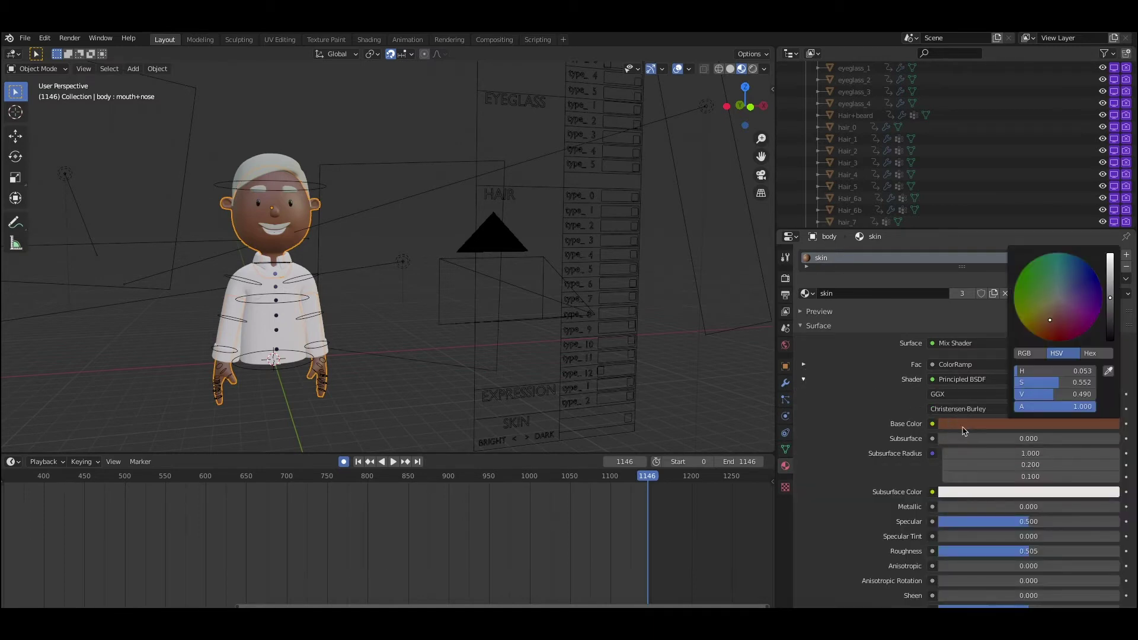
{"action": "left_click_drag", "start_coordinate": [1110, 302], "coordinate": [1111, 312]}
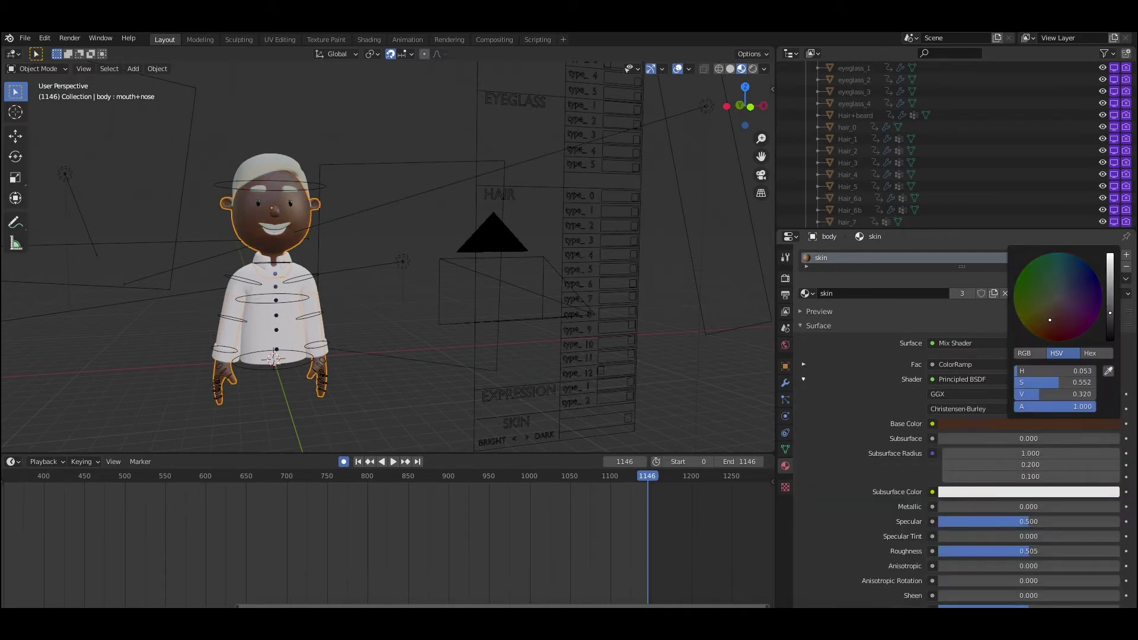
{"action": "left_click", "coordinate": [805, 380]}
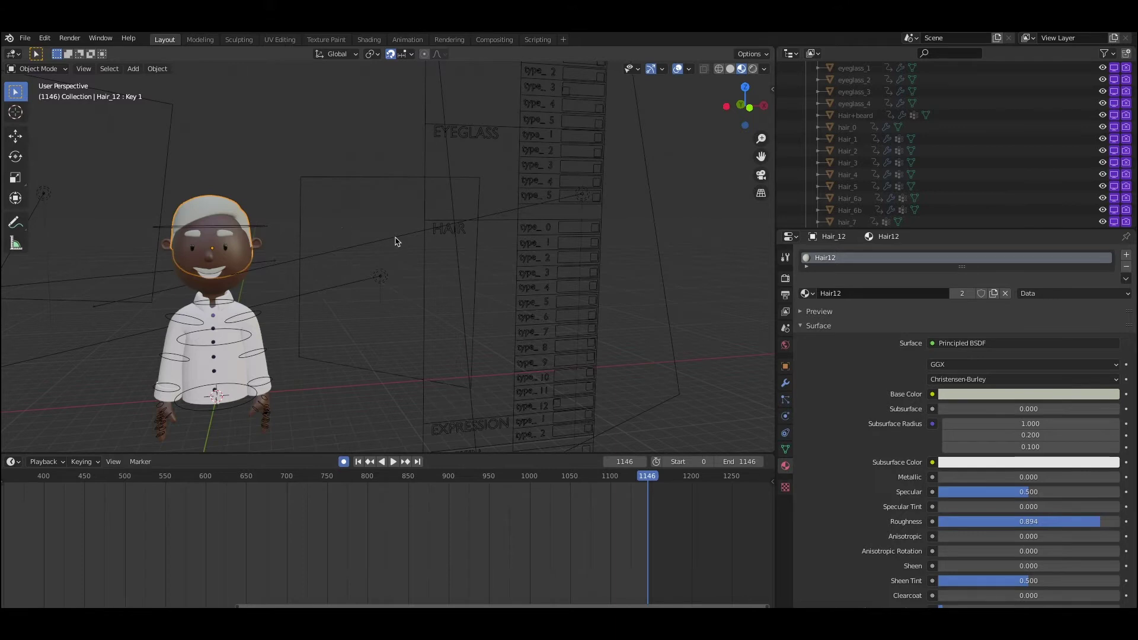
Return the armature to Pose Mode and move the HAIR type_0 slider -2 m in X and 1 m in Y.
{"action": "left_click", "coordinate": [31, 70]}
{"action": "key", "text": "ctrl+z"}
{"action": "left_click", "coordinate": [46, 70]}
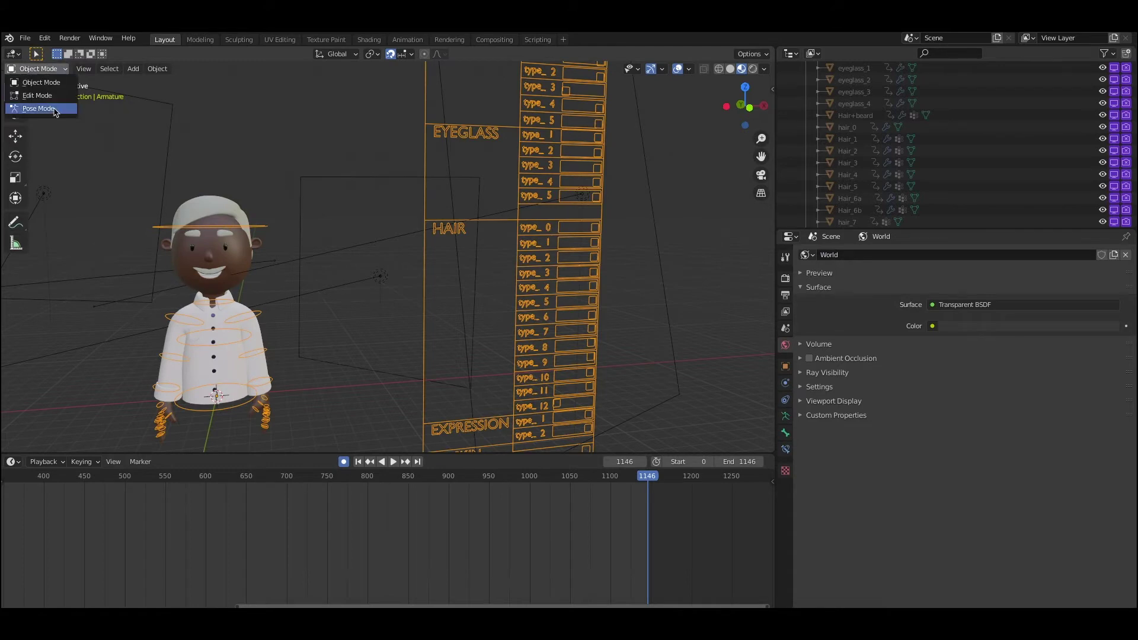
{"action": "left_click", "coordinate": [57, 70]}
{"action": "left_click", "coordinate": [56, 108]}
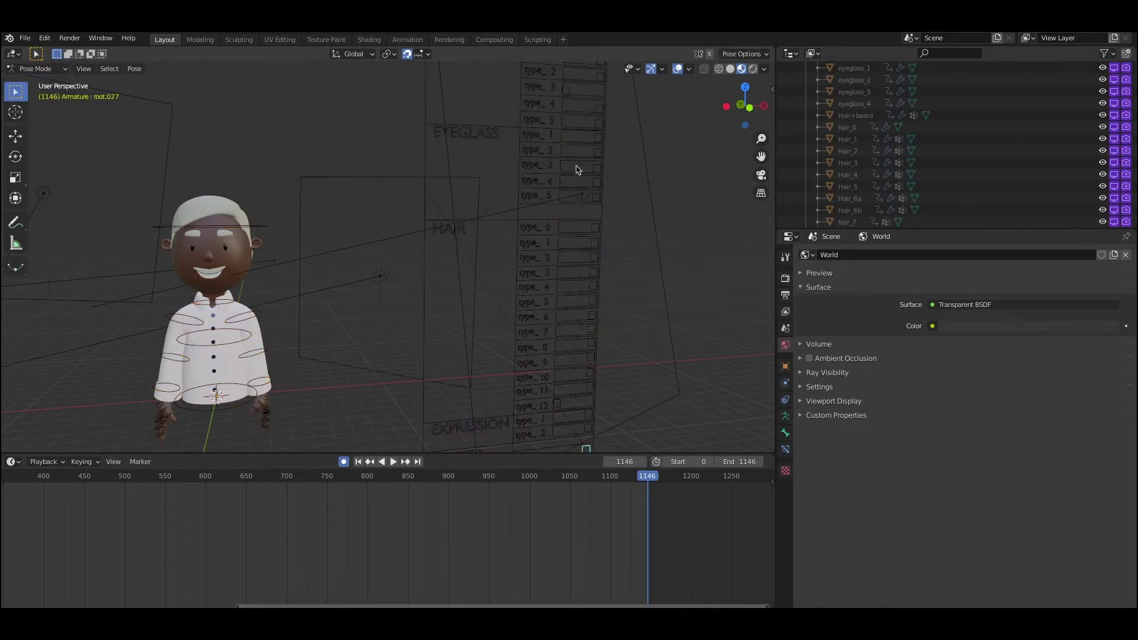
{"action": "left_click", "coordinate": [593, 228]}
{"action": "key", "text": "g"}
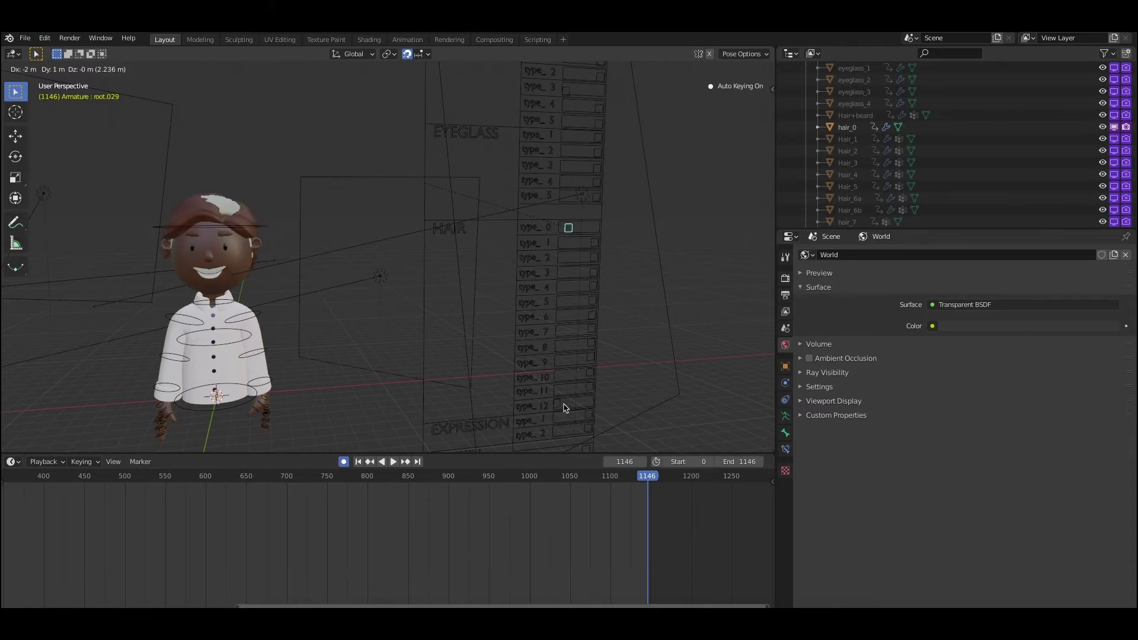
{"action": "left_click", "coordinate": [563, 408]}
Switch off the old hairstyle by moving the HAIR type_12 slider 3 m in X and -1 m in Y.
{"action": "left_click", "coordinate": [561, 407]}
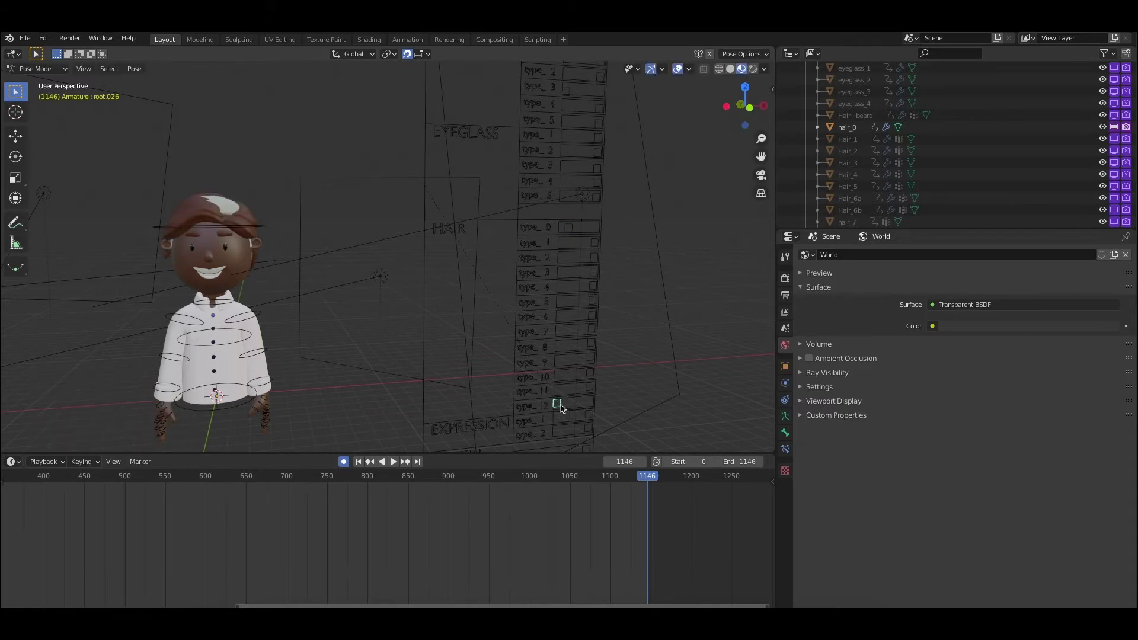
{"action": "key", "text": "g"}
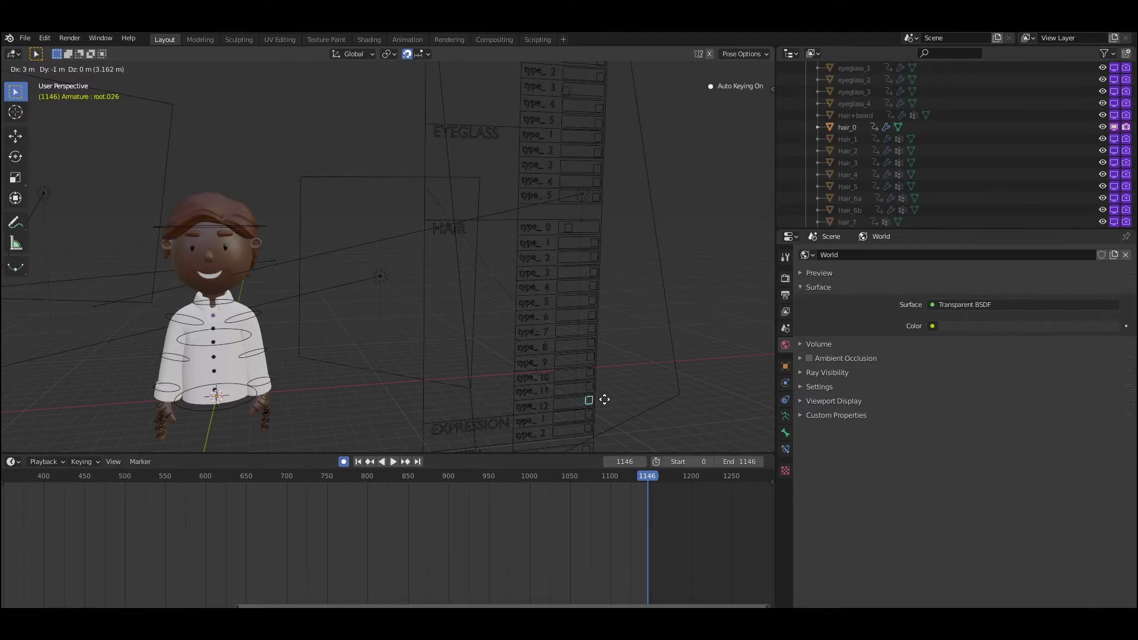
{"action": "left_click", "coordinate": [605, 399]}
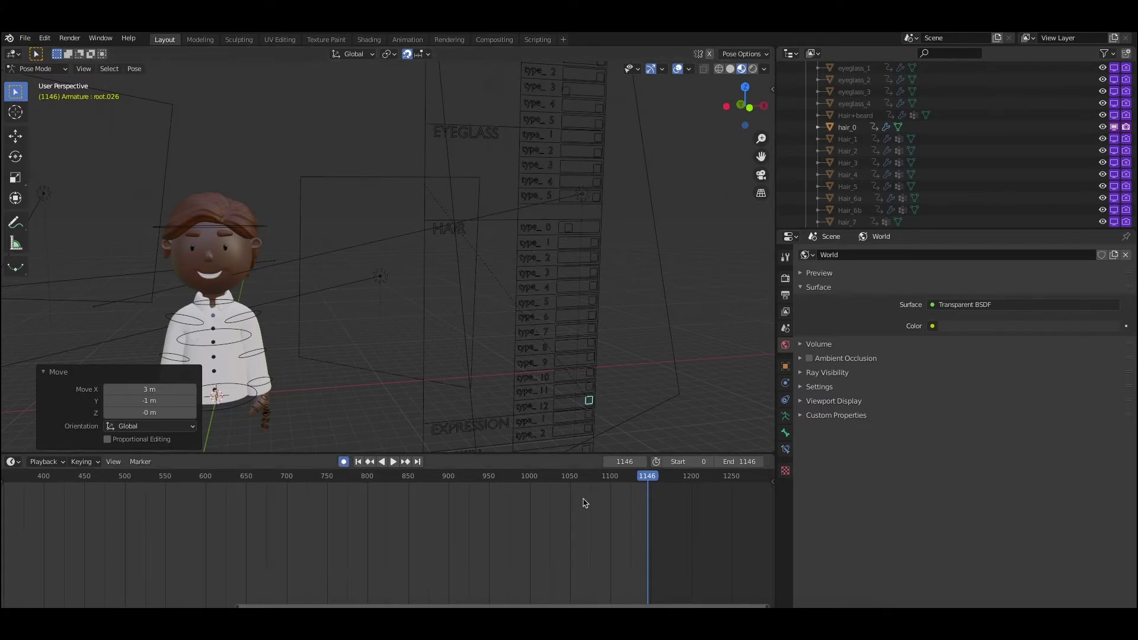
Go to frame 1145 and move the HAIR type_12 slider -2 m in X and 1 m in Y.
{"action": "key", "text": "Left"}
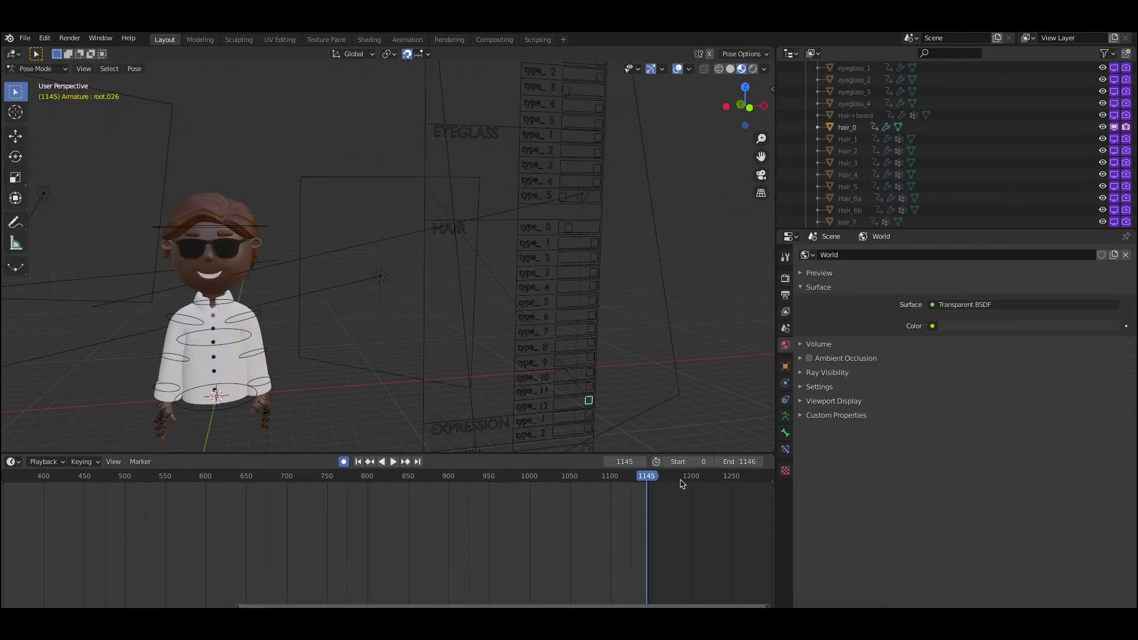
{"action": "key", "text": "g"}
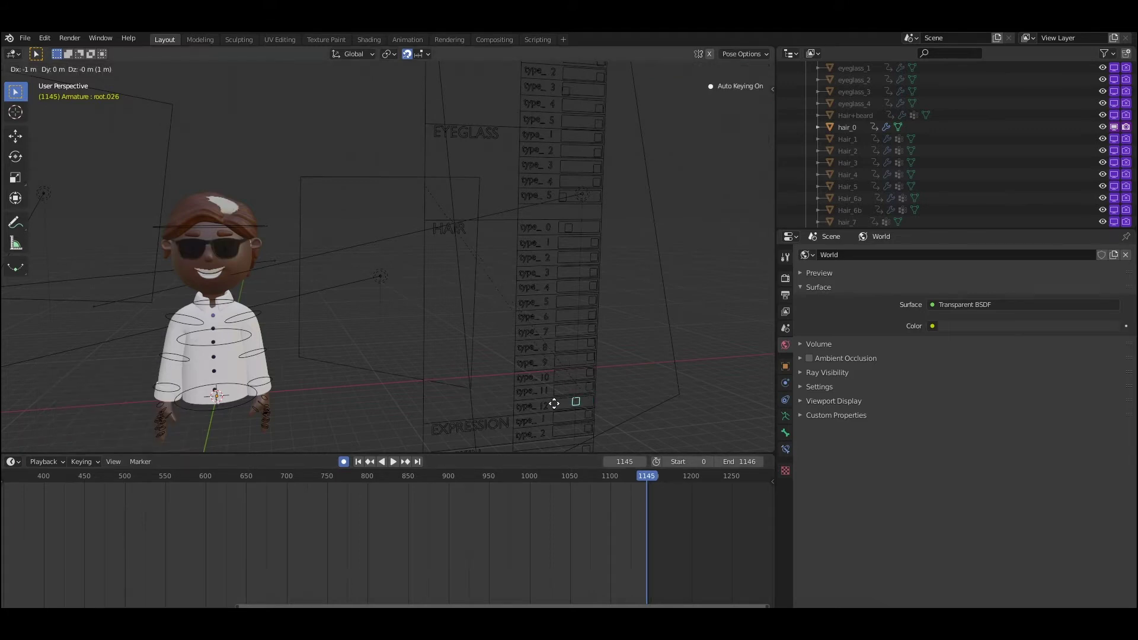
{"action": "left_click", "coordinate": [553, 402]}
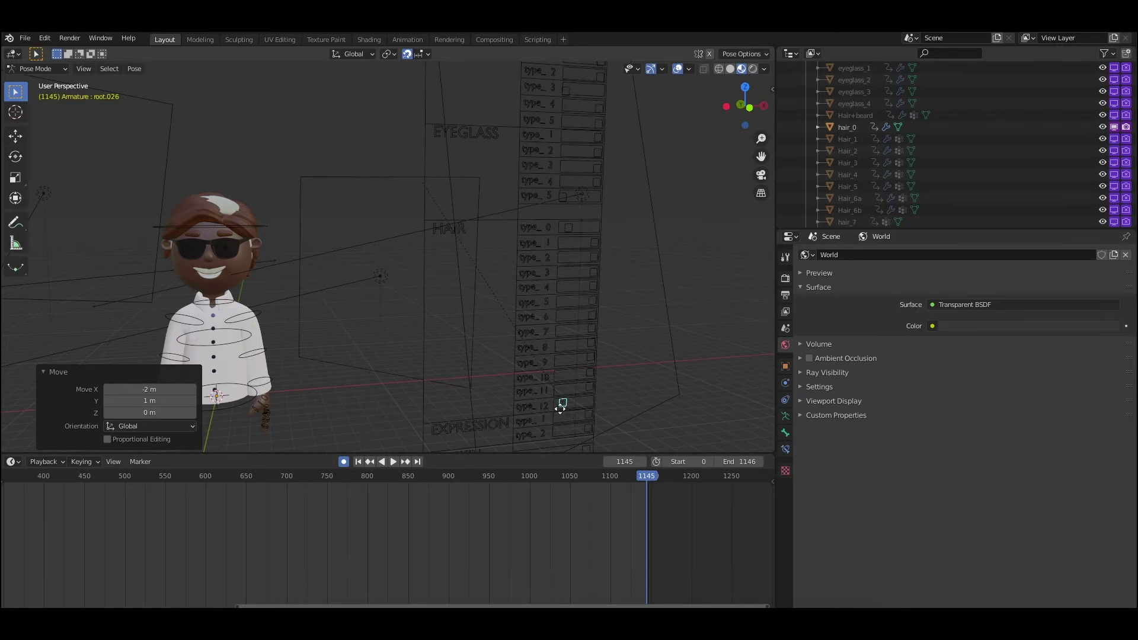
{"action": "key", "text": "g"}
Switch off the type_0 hairstyle at frame 1145 by moving its slider 2 m along X.
{"action": "left_click", "coordinate": [567, 232]}
{"action": "key", "text": "g"}
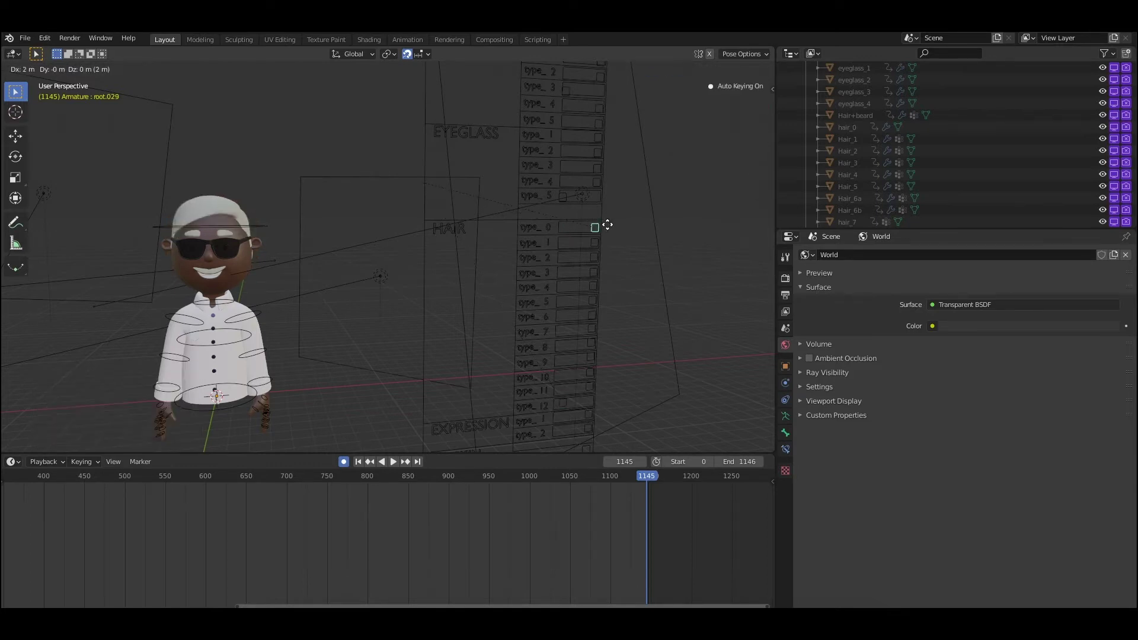
{"action": "middle_click_drag", "start_coordinate": [597, 226], "coordinate": [635, 356]}
Go to frame 1146 and move the HAIR type_0 slider -1 m in X.
{"action": "key", "text": "Right"}
{"action": "middle_click_drag", "start_coordinate": [620, 247], "coordinate": [682, 221]}
{"action": "left_click", "coordinate": [682, 222]}
{"action": "type", "text": "g"}
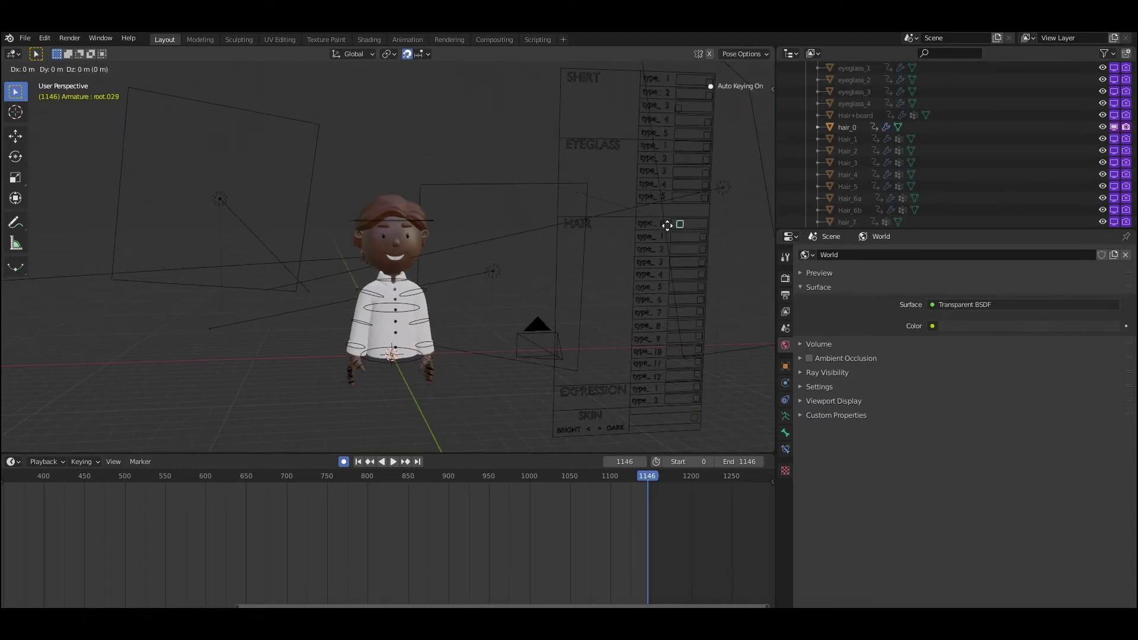
{"action": "type", "text": "-1"}
{"action": "key", "text": "Return"}
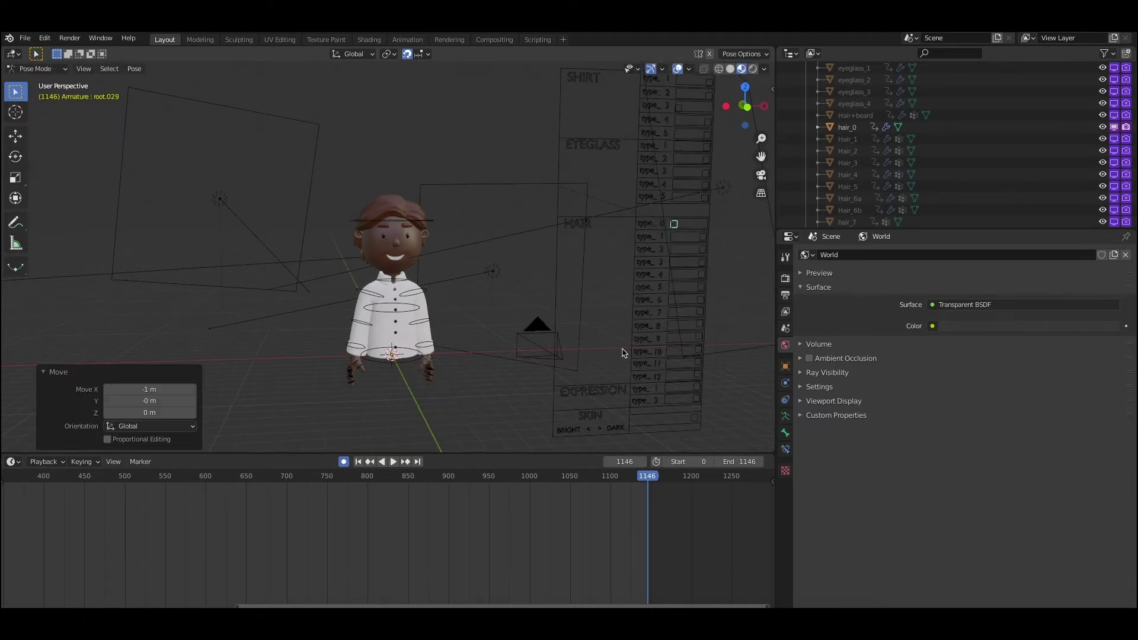
Try out the type_10 hairstyle by moving its HAIR slider -2 m in X and back.
{"action": "left_click", "coordinate": [700, 350]}
{"action": "key", "text": "g"}
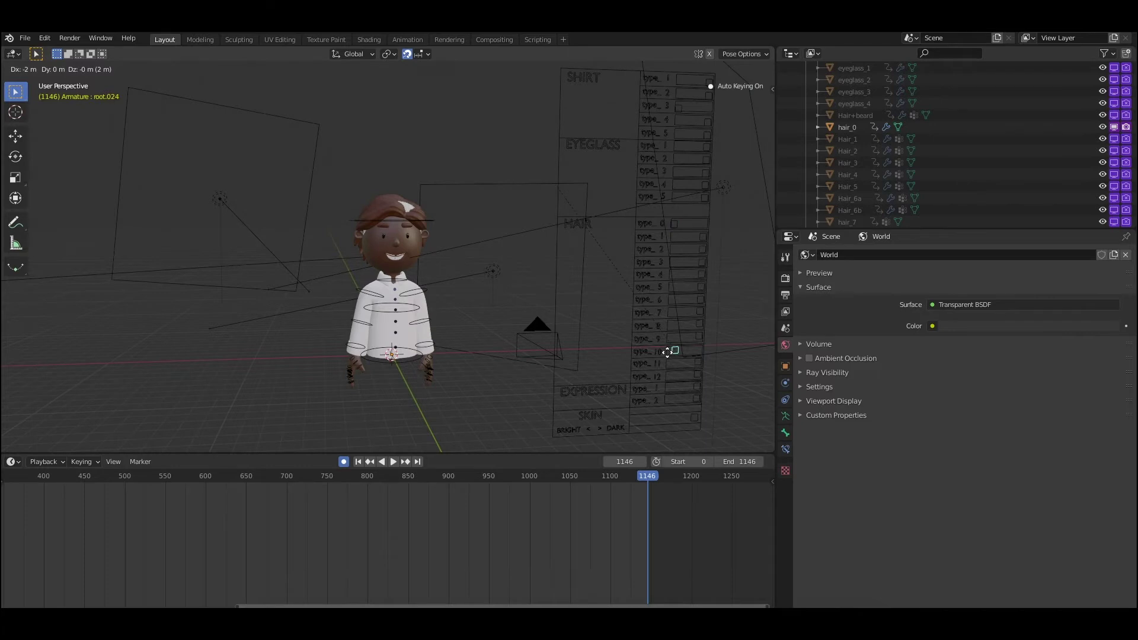
{"action": "left_click", "coordinate": [702, 342]}
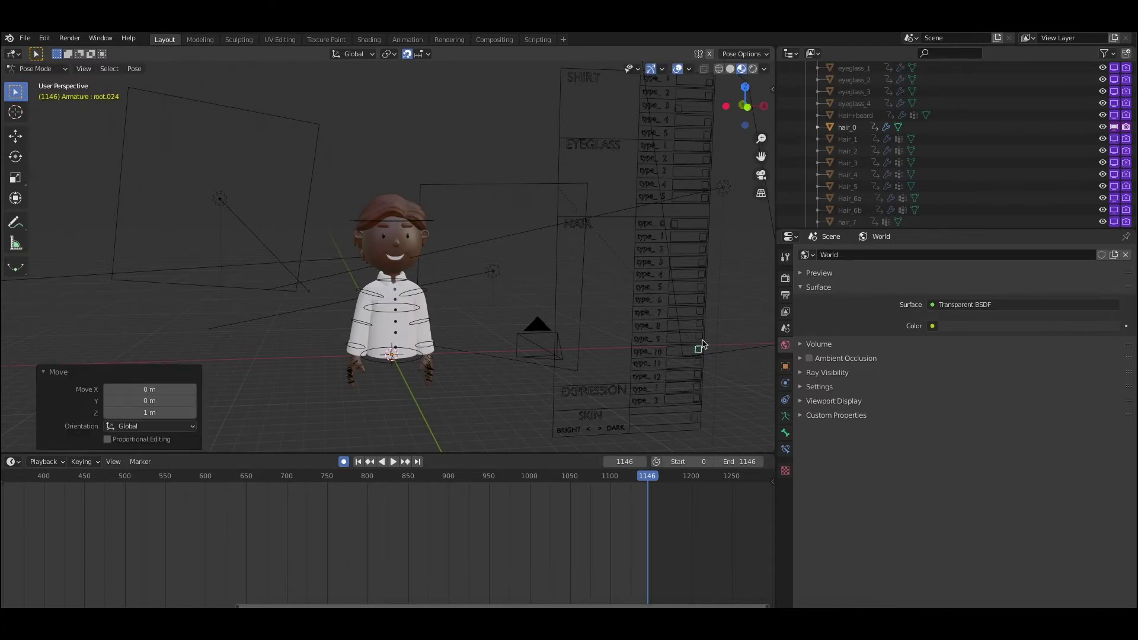
Set the viewport to Solid shading and turn on the type_9 hairstyle by moving its slider -2 m in X.
{"action": "left_click", "coordinate": [736, 71]}
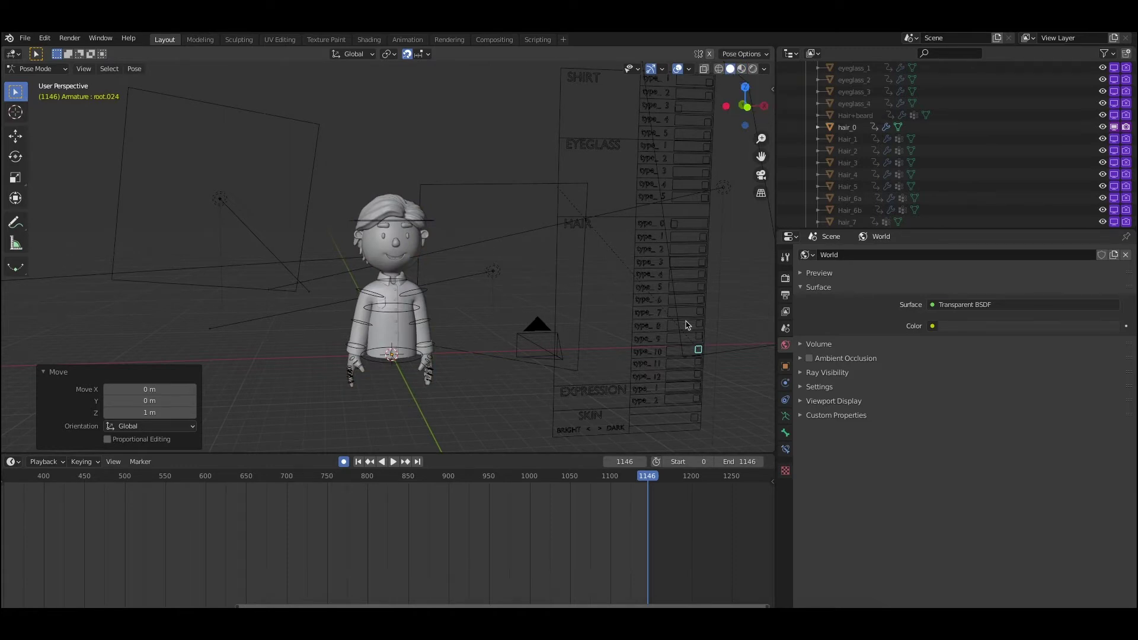
{"action": "left_click_drag", "start_coordinate": [703, 342], "coordinate": [673, 339]}
{"action": "middle_click_drag", "start_coordinate": [415, 264], "coordinate": [413, 264]}
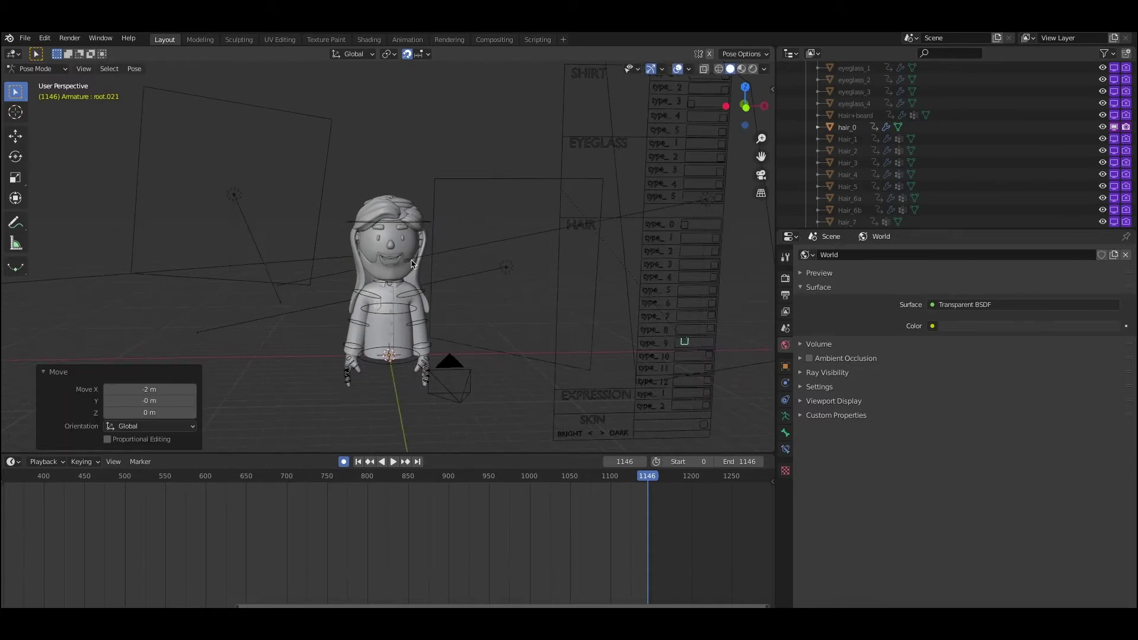
{"action": "middle_click_drag", "start_coordinate": [498, 262], "coordinate": [495, 255]}
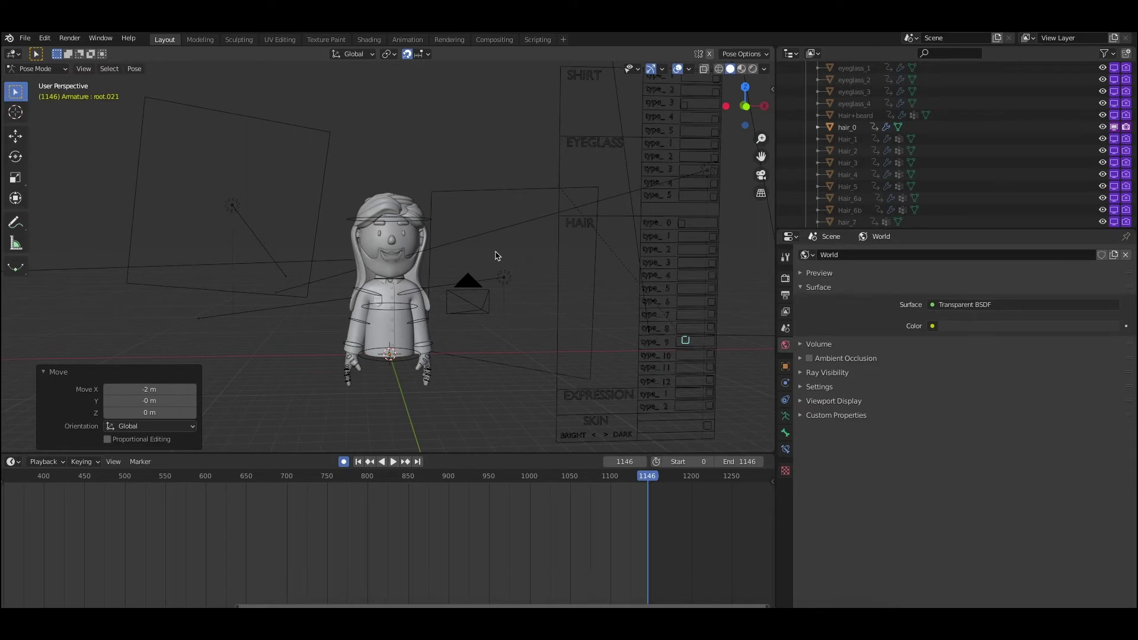
Switch to Object Mode and duplicate the long Hair_9 mesh in place.
{"action": "scroll", "coordinate": [916, 193], "scroll_direction": "down", "scroll_amount": 4}
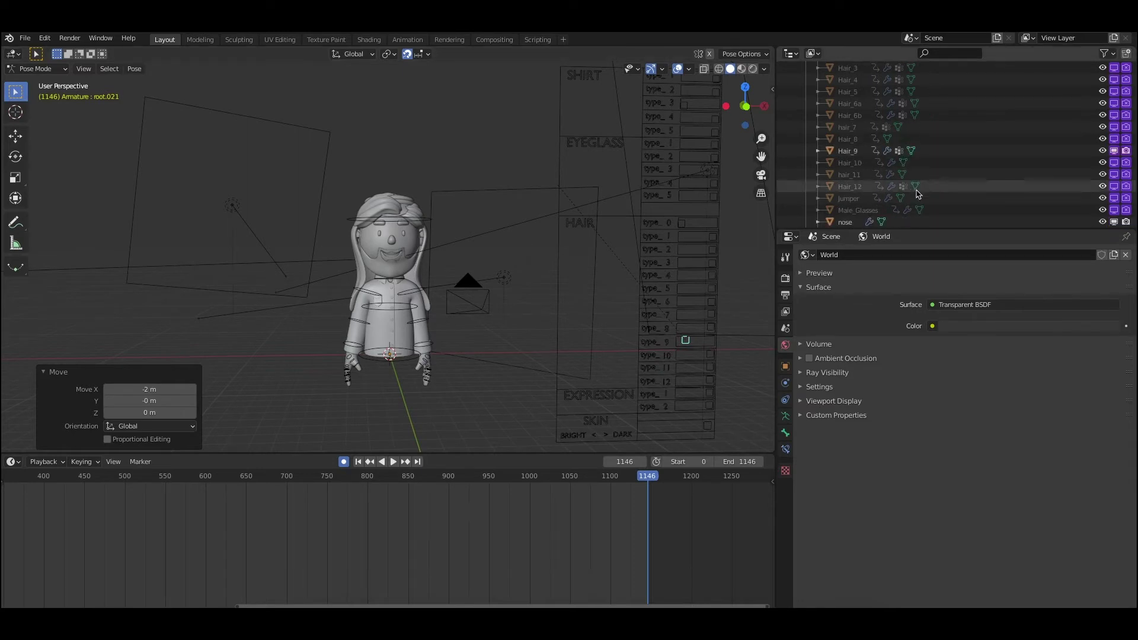
{"action": "left_click", "coordinate": [36, 69]}
{"action": "left_click", "coordinate": [35, 85]}
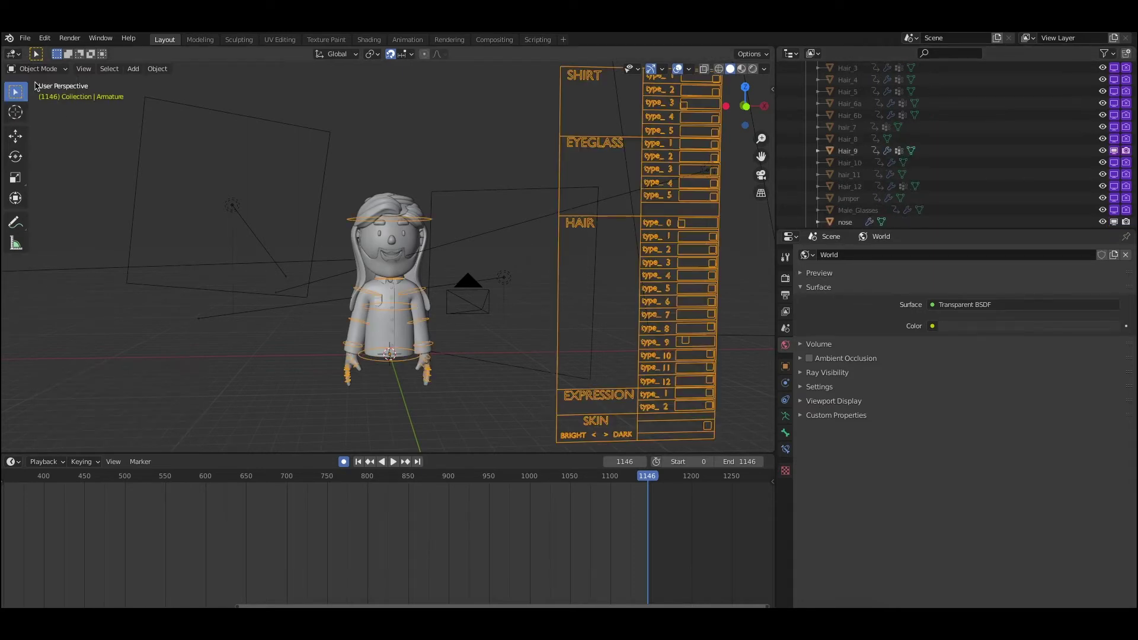
{"action": "left_click", "coordinate": [400, 276]}
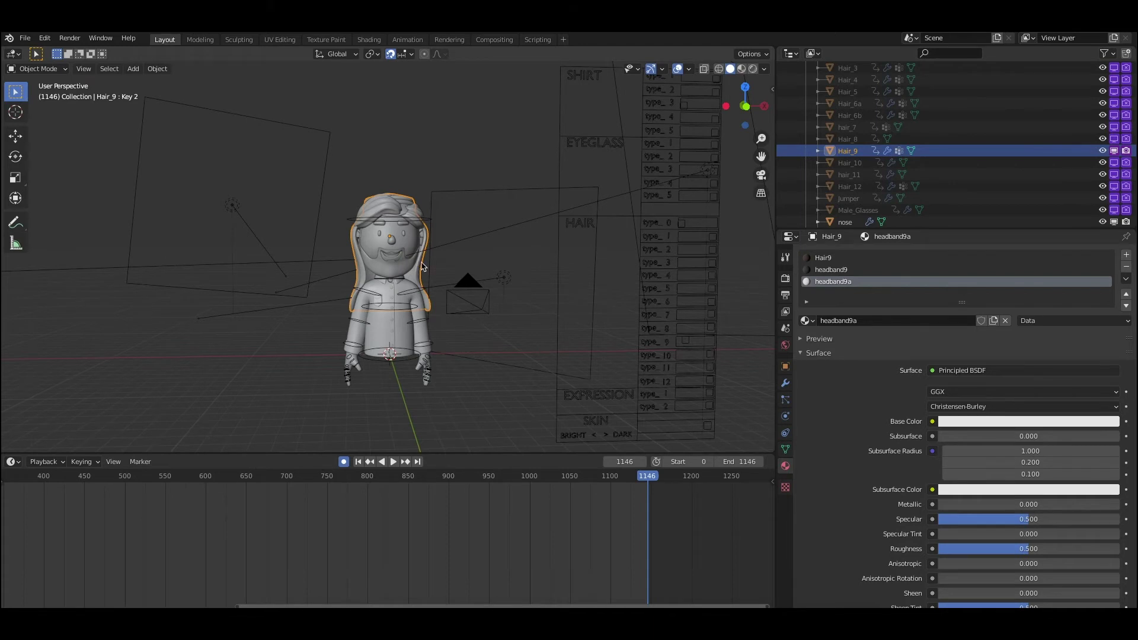
{"action": "key", "text": "shift+d"}
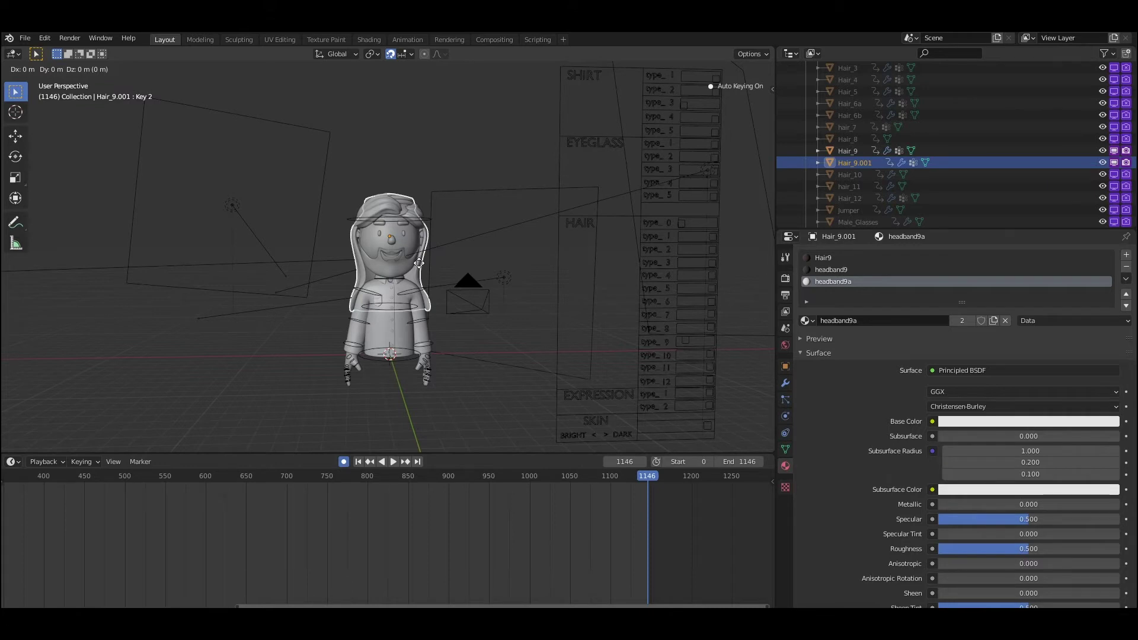
{"action": "left_click", "coordinate": [420, 263]}
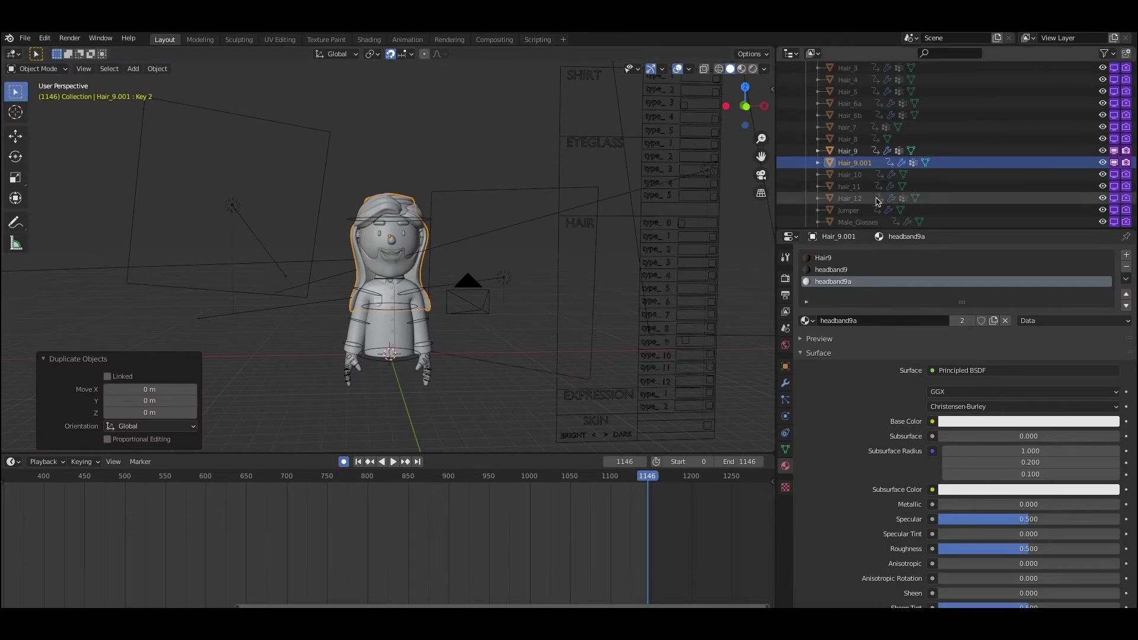
Hide the original Hair_9 object in the viewport.
{"action": "left_click", "coordinate": [948, 151]}
{"action": "left_click", "coordinate": [1102, 151]}
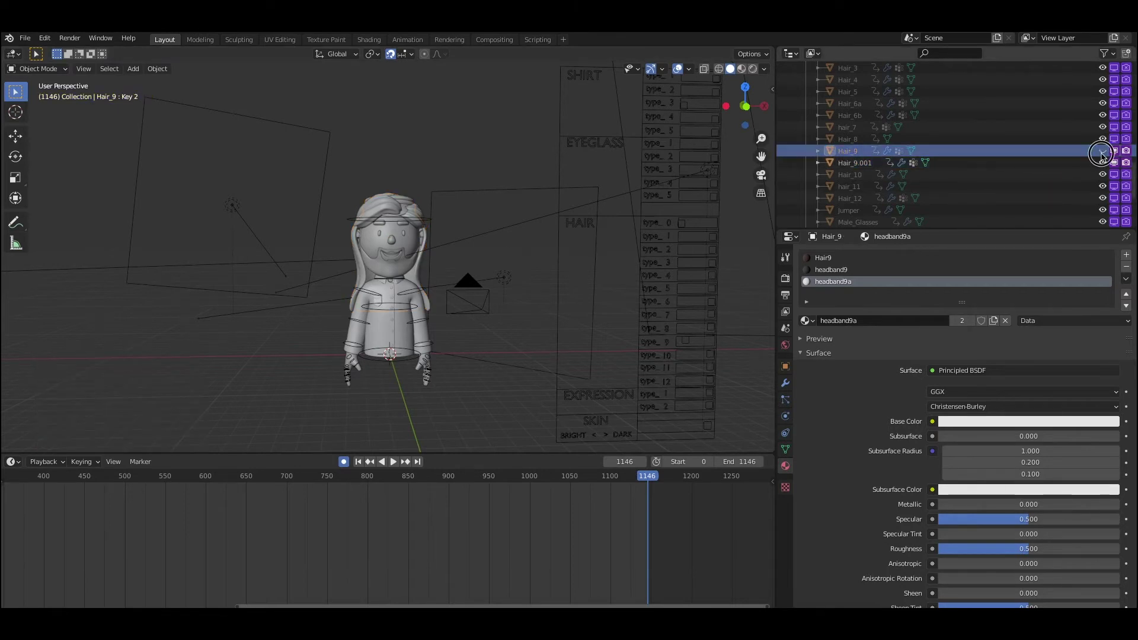
{"action": "left_click", "coordinate": [1101, 151]}
{"action": "left_click", "coordinate": [1101, 151]}
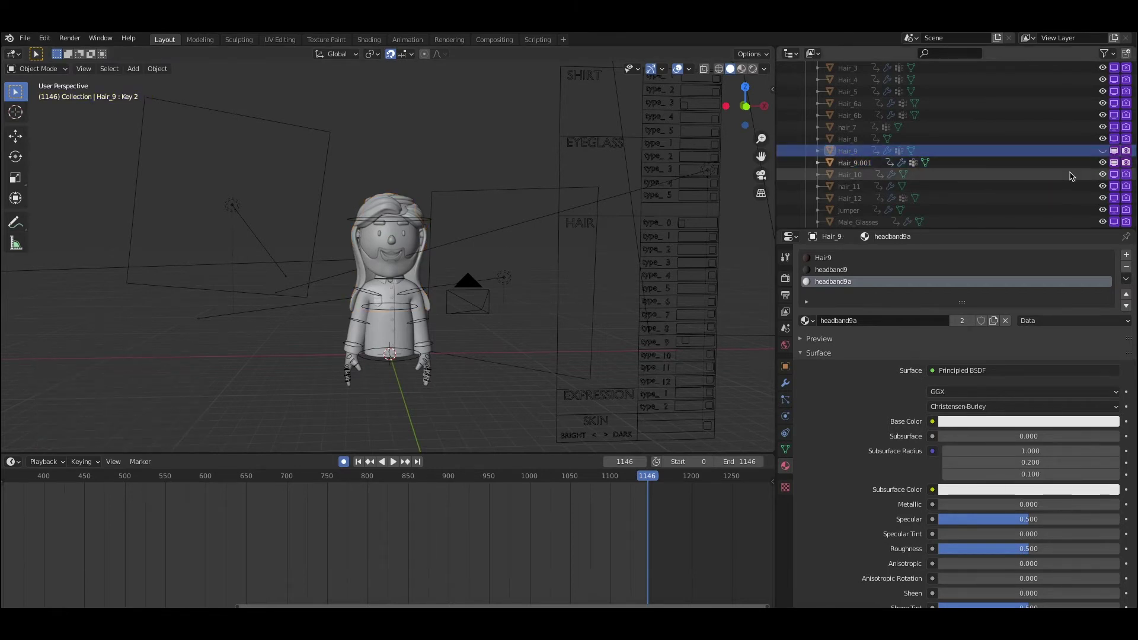
Delete the drivers that control the viewport and render visibility of the duplicate Hair_9.001.
{"action": "left_click", "coordinate": [685, 348]}
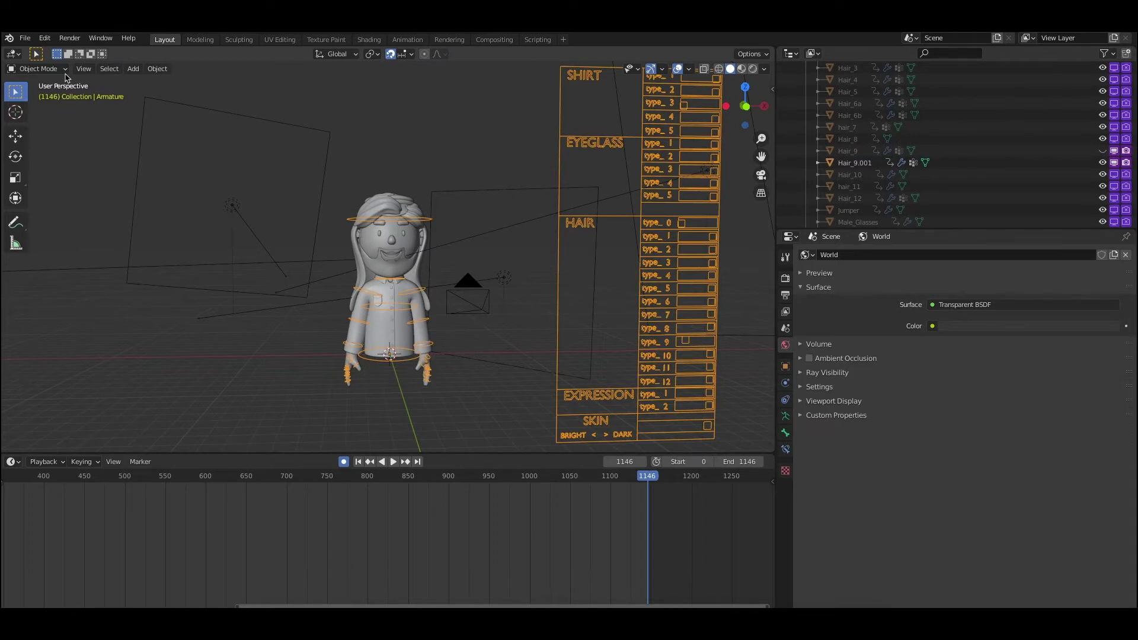
{"action": "left_click", "coordinate": [912, 162]}
{"action": "right_click", "coordinate": [1114, 169]}
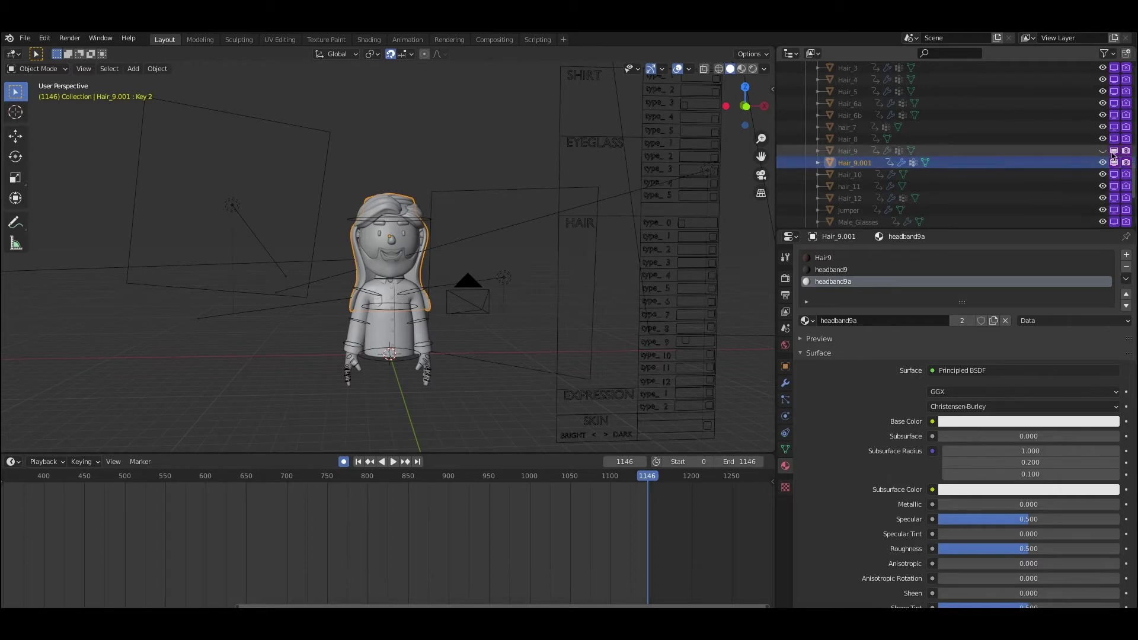
{"action": "left_click", "coordinate": [1126, 163]}
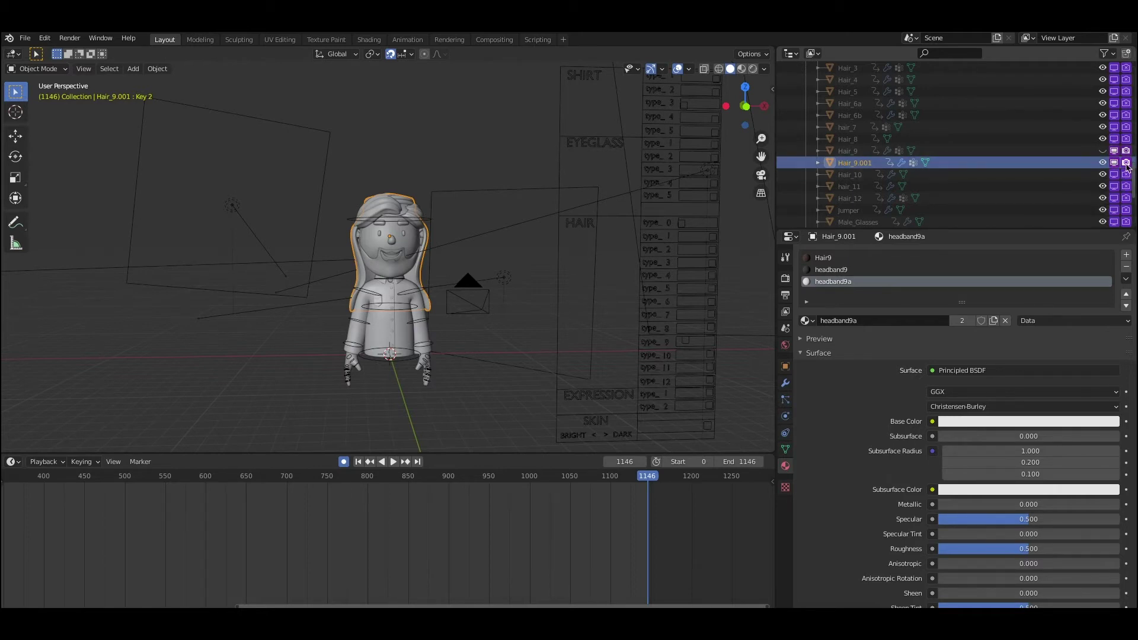
{"action": "left_click", "coordinate": [1106, 53]}
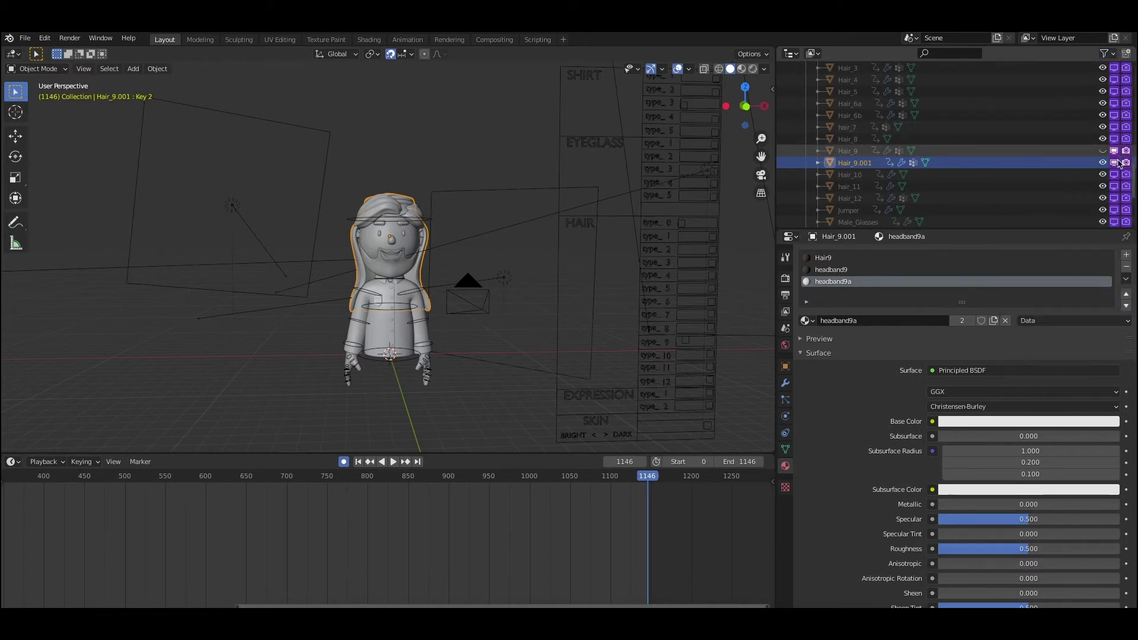
{"action": "right_click", "coordinate": [1114, 162]}
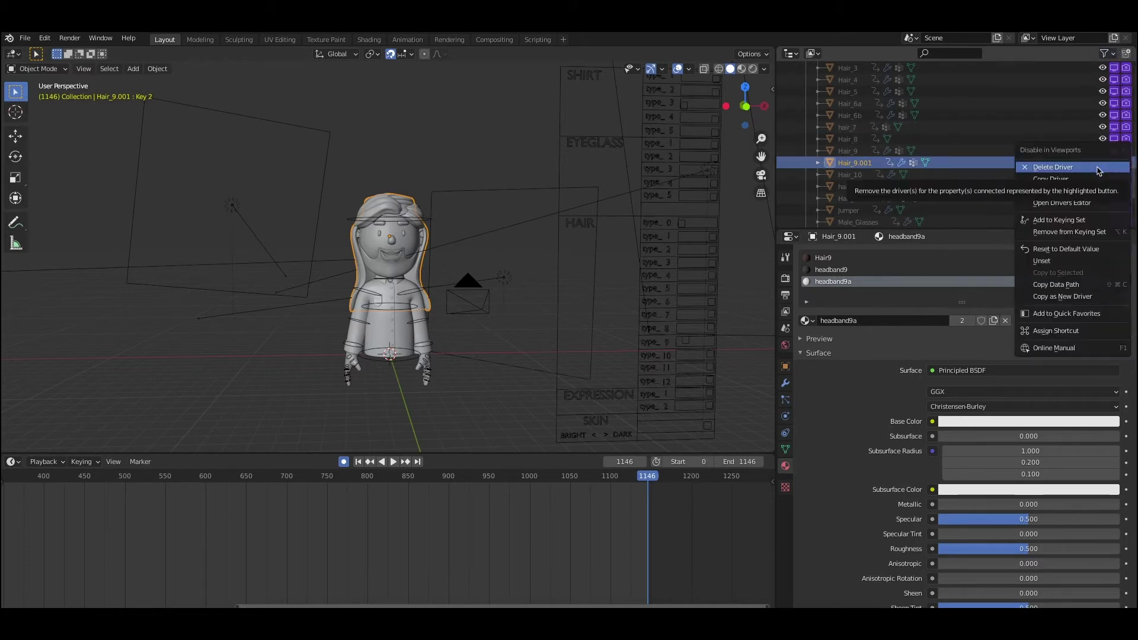
{"action": "left_click", "coordinate": [1098, 168]}
{"action": "right_click", "coordinate": [1117, 163]}
{"action": "left_click", "coordinate": [1107, 166]}
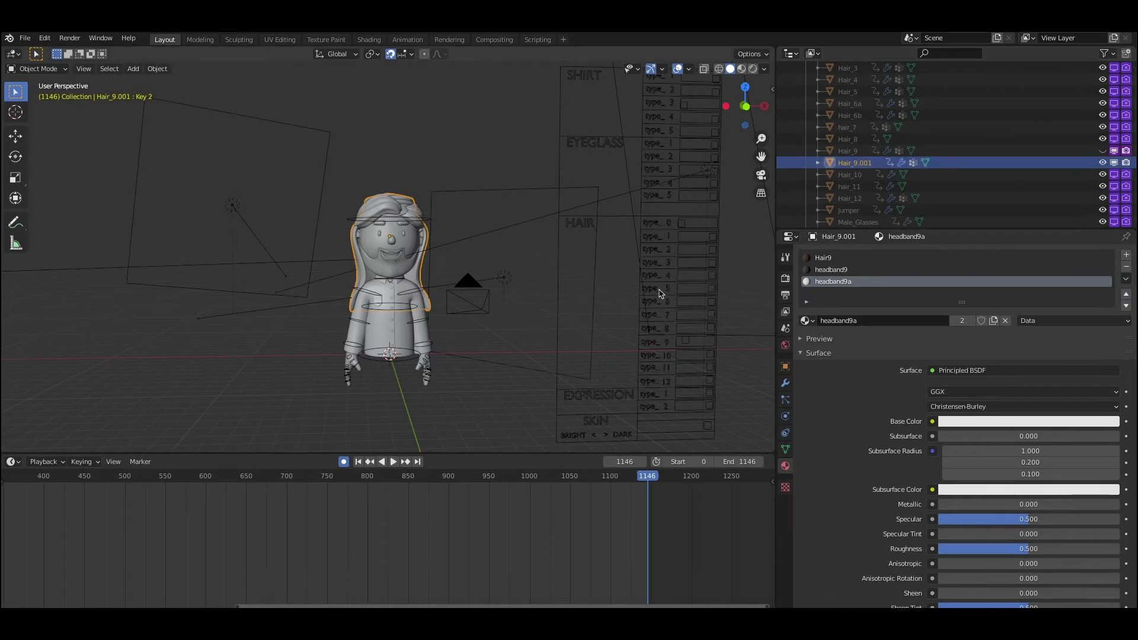
Put the armature in Pose Mode and move the HAIR type_9 slider 3 m in X.
{"action": "left_click", "coordinate": [690, 336]}
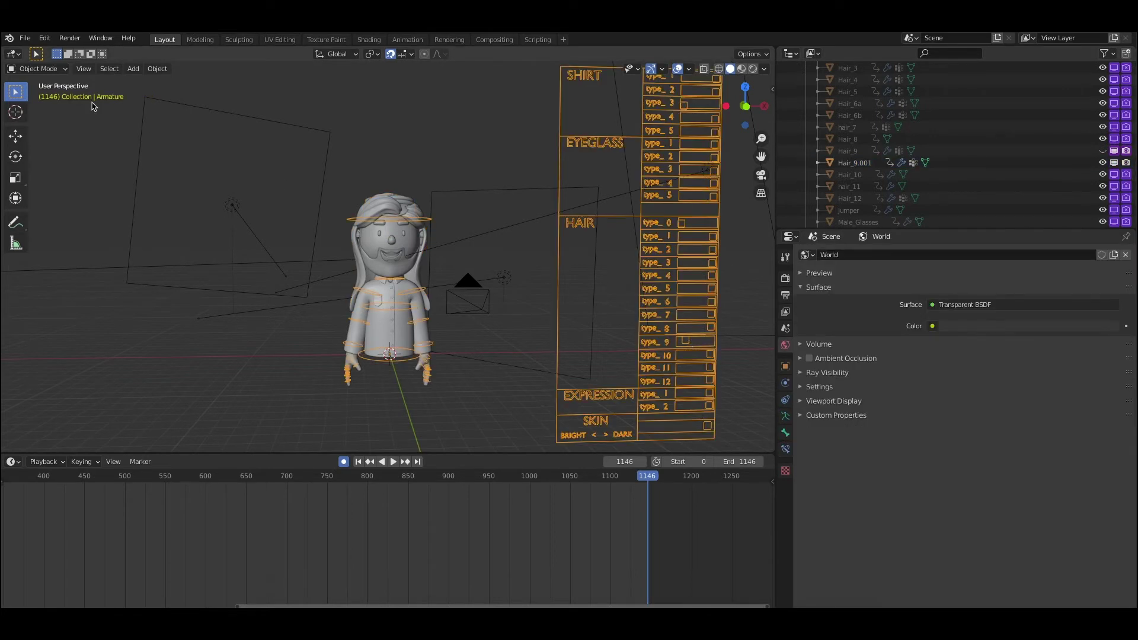
{"action": "left_click", "coordinate": [38, 69]}
{"action": "left_click", "coordinate": [37, 109]}
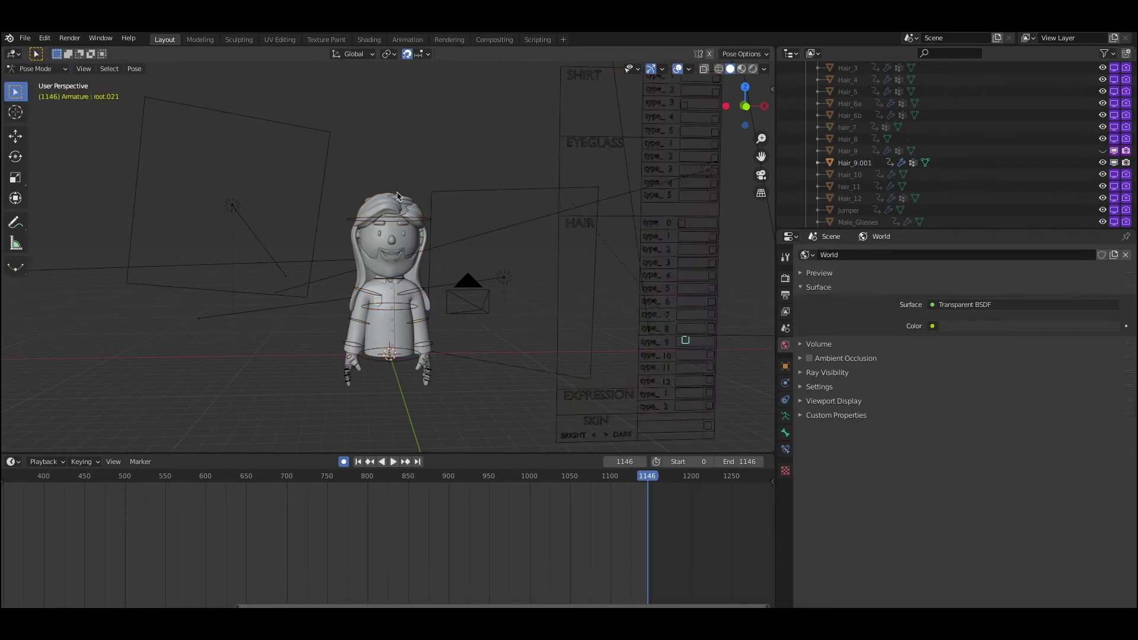
{"action": "left_click", "coordinate": [690, 343]}
{"action": "key", "text": "g"}
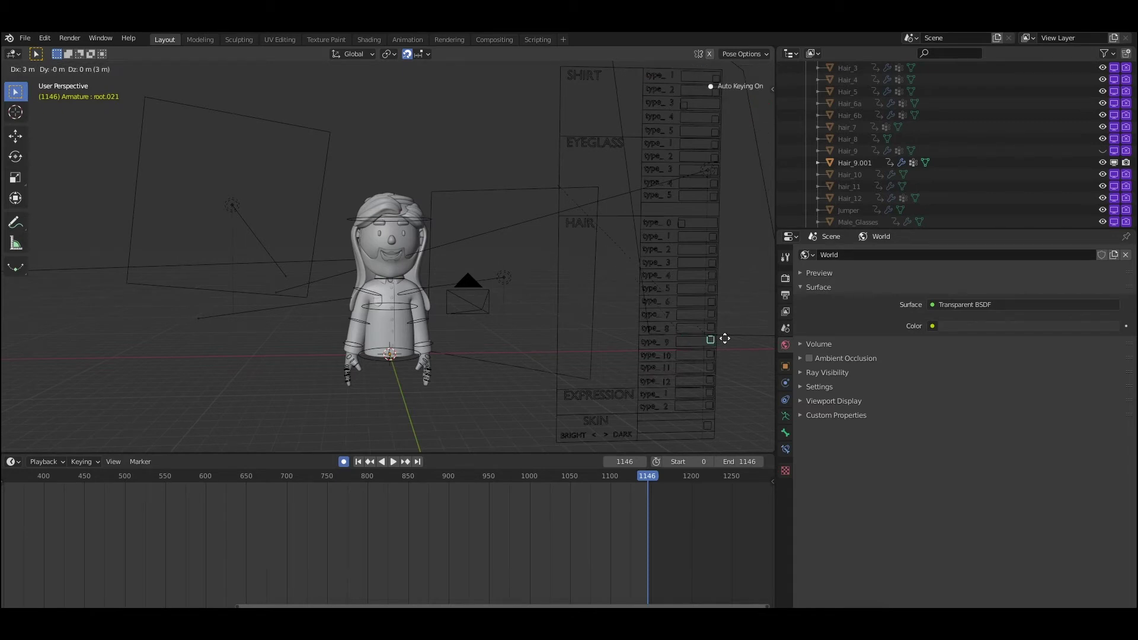
{"action": "left_click", "coordinate": [725, 338]}
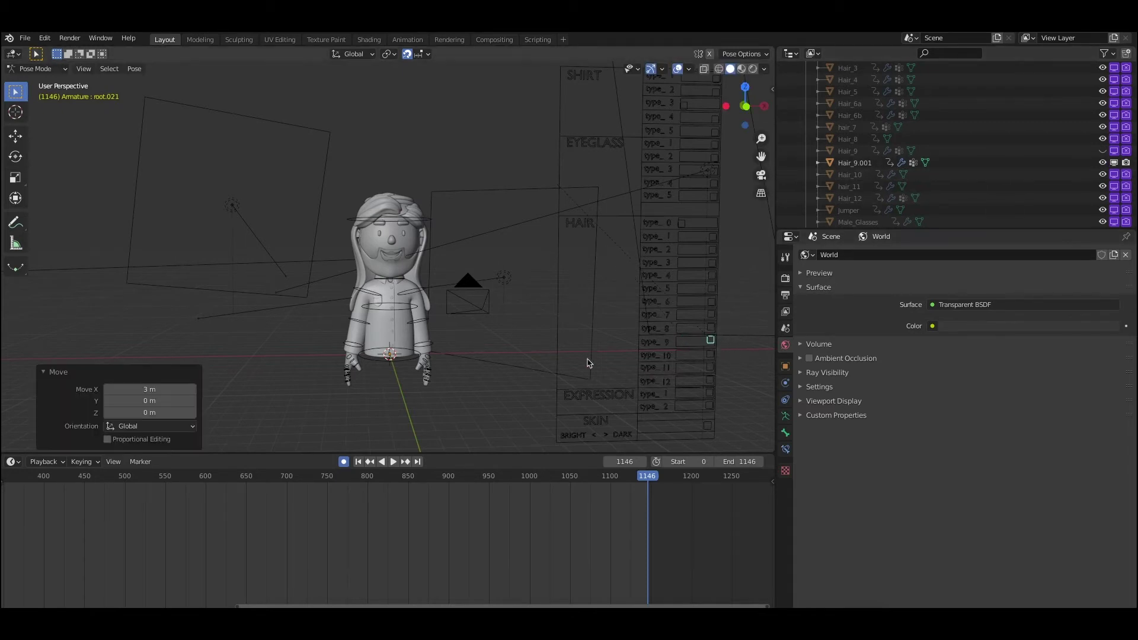
Select the Hair_9.001 duplicate in the outliner and switch back to Object Mode.
{"action": "left_click", "coordinate": [852, 164]}
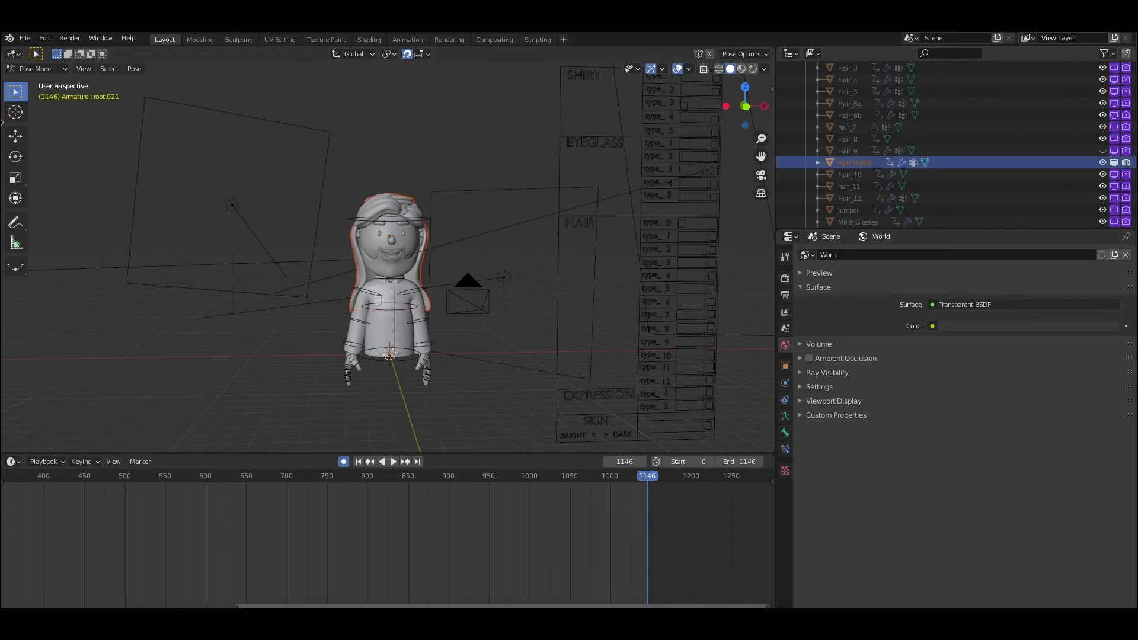
{"action": "left_click", "coordinate": [49, 72]}
{"action": "left_click", "coordinate": [37, 79]}
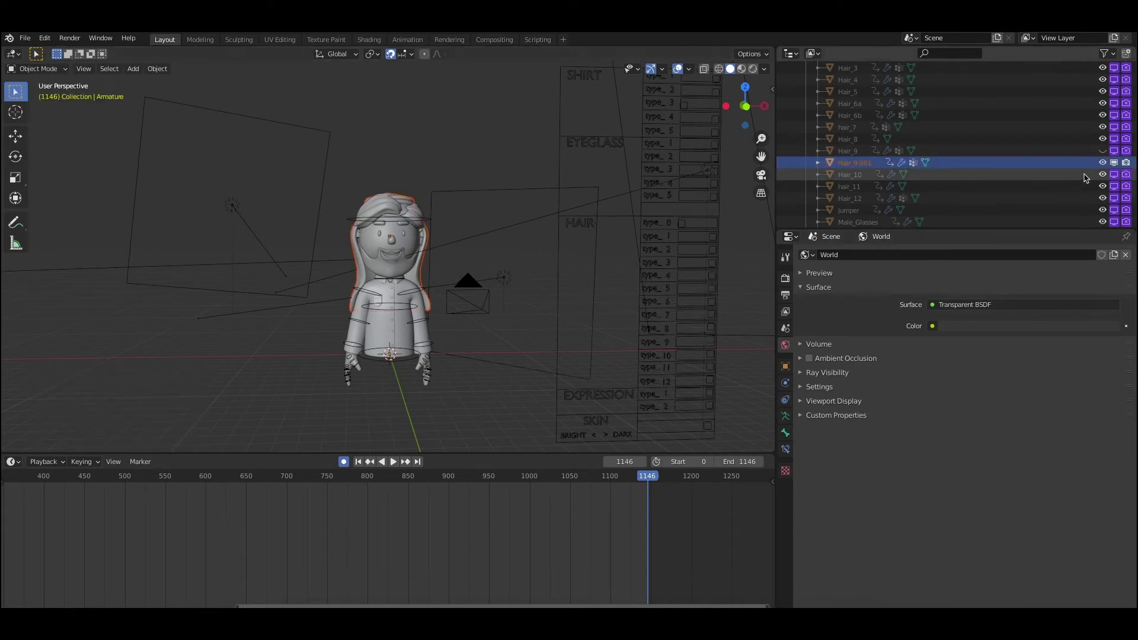
Toggle the viewport visibility of Hair_9.001 off and on to check which hair the duplicate contains.
{"action": "left_click", "coordinate": [1104, 163]}
{"action": "left_click", "coordinate": [1104, 163]}
{"action": "left_click", "coordinate": [1104, 164]}
{"action": "left_click", "coordinate": [1104, 163]}
{"action": "left_click", "coordinate": [1104, 163]}
{"action": "left_click", "coordinate": [1103, 164]}
{"action": "left_click", "coordinate": [1104, 164]}
{"action": "left_click", "coordinate": [1103, 163]}
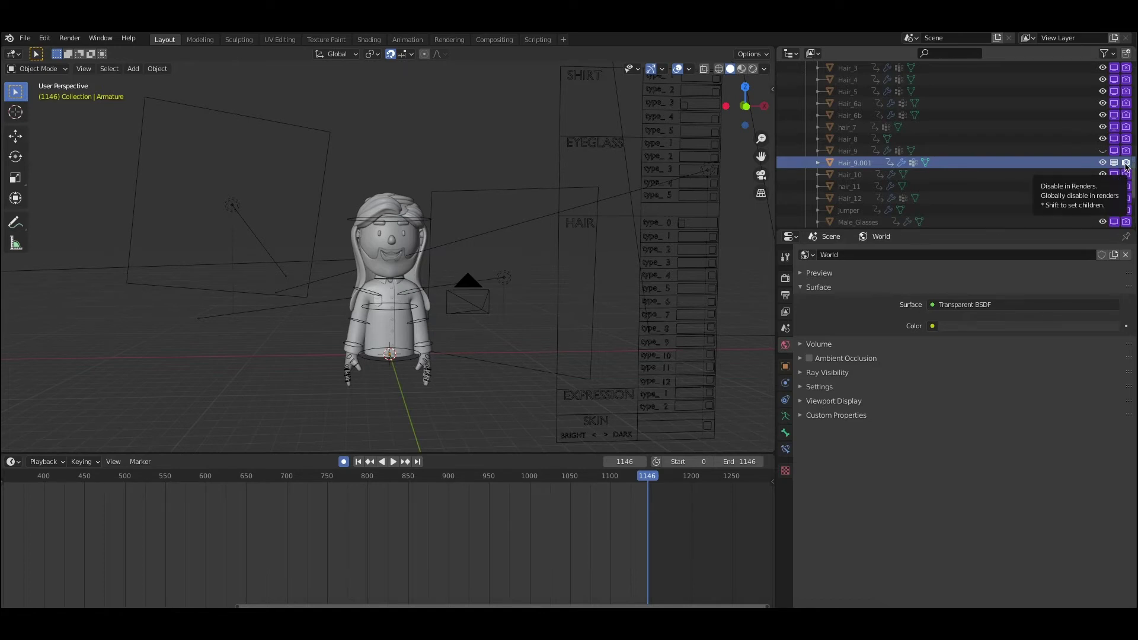
Make Hair_9.001 the active object and enter Edit Mode on its mesh.
{"action": "left_click", "coordinate": [399, 214]}
{"action": "middle_click_drag", "start_coordinate": [403, 214], "coordinate": [418, 223]}
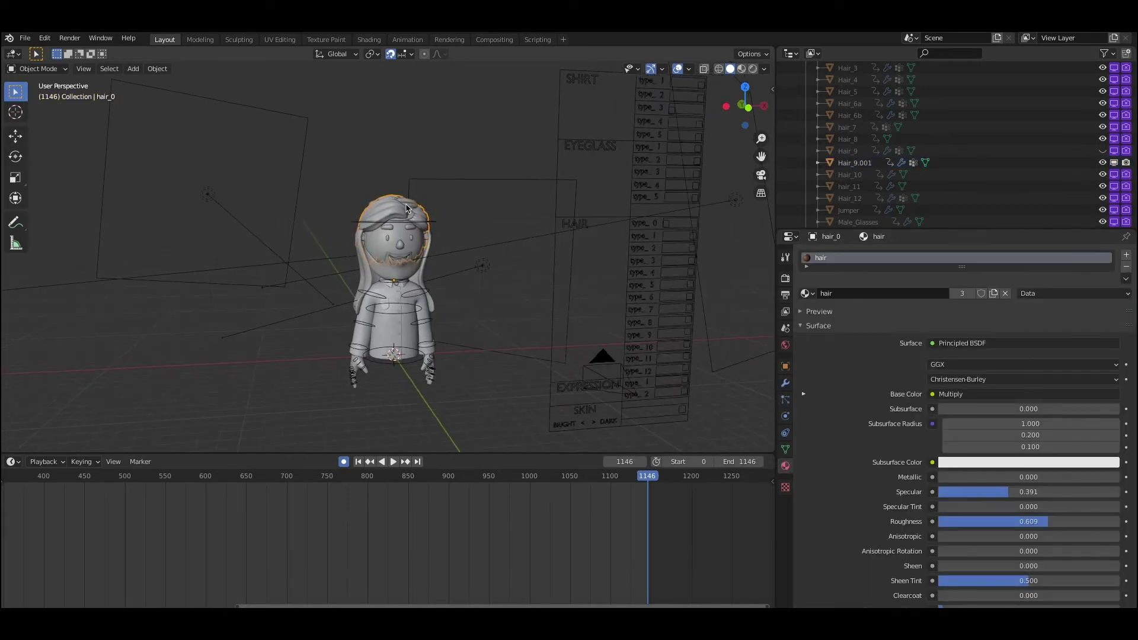
{"action": "left_click", "coordinate": [407, 206]}
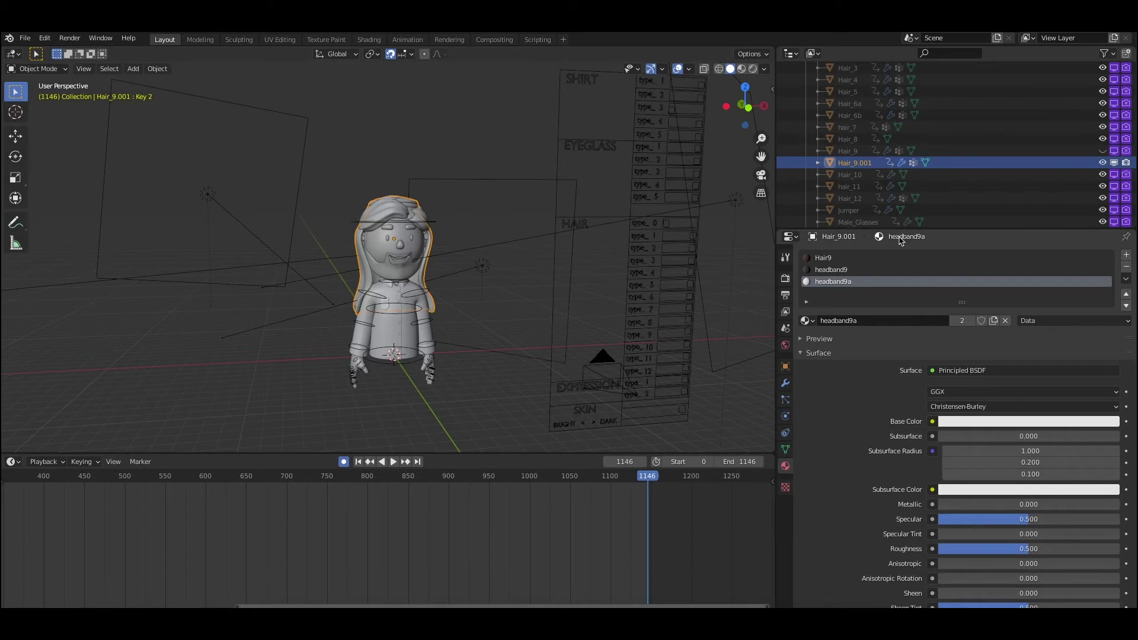
{"action": "left_click", "coordinate": [46, 69]}
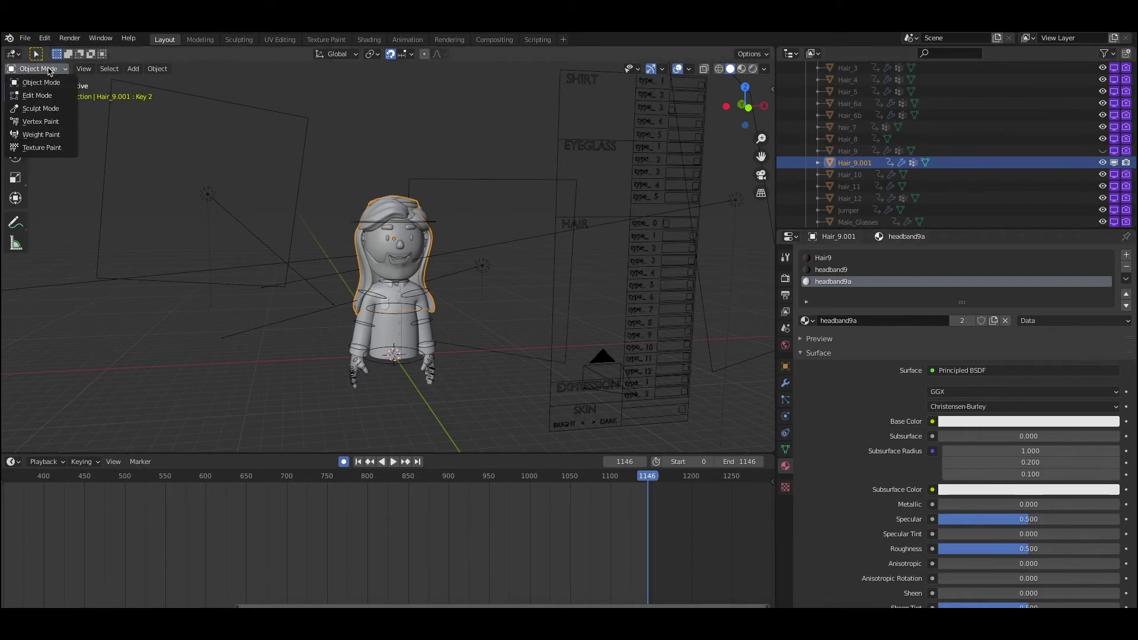
{"action": "left_click", "coordinate": [38, 95]}
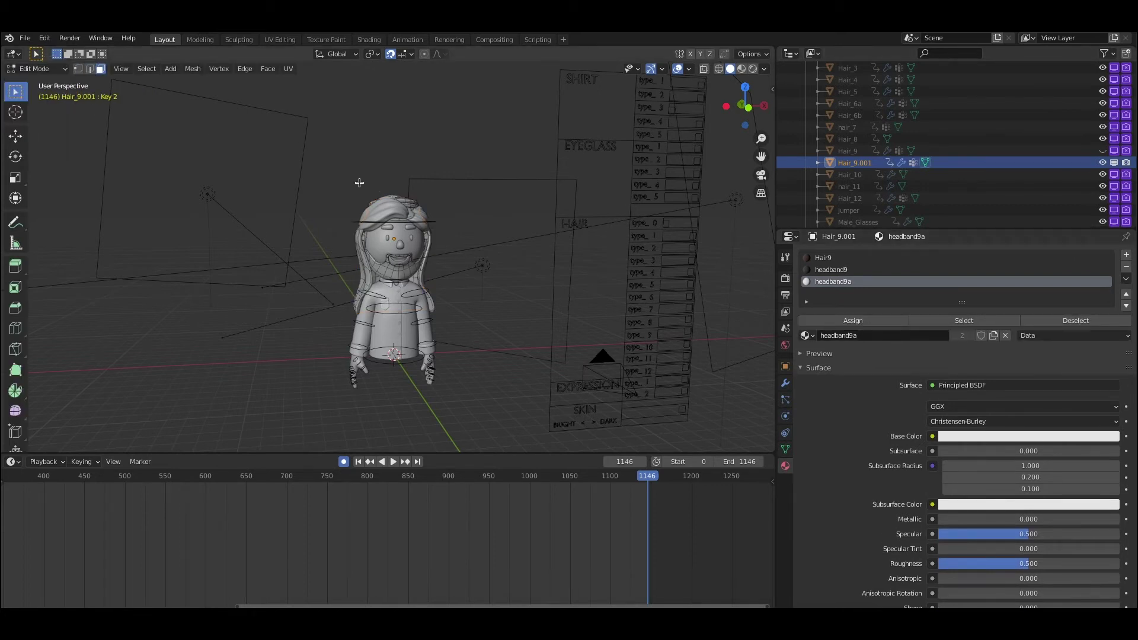
Select the linked geometry of the Hair_9.001 piece on the crown and delete its vertices.
{"action": "left_click", "coordinate": [416, 203]}
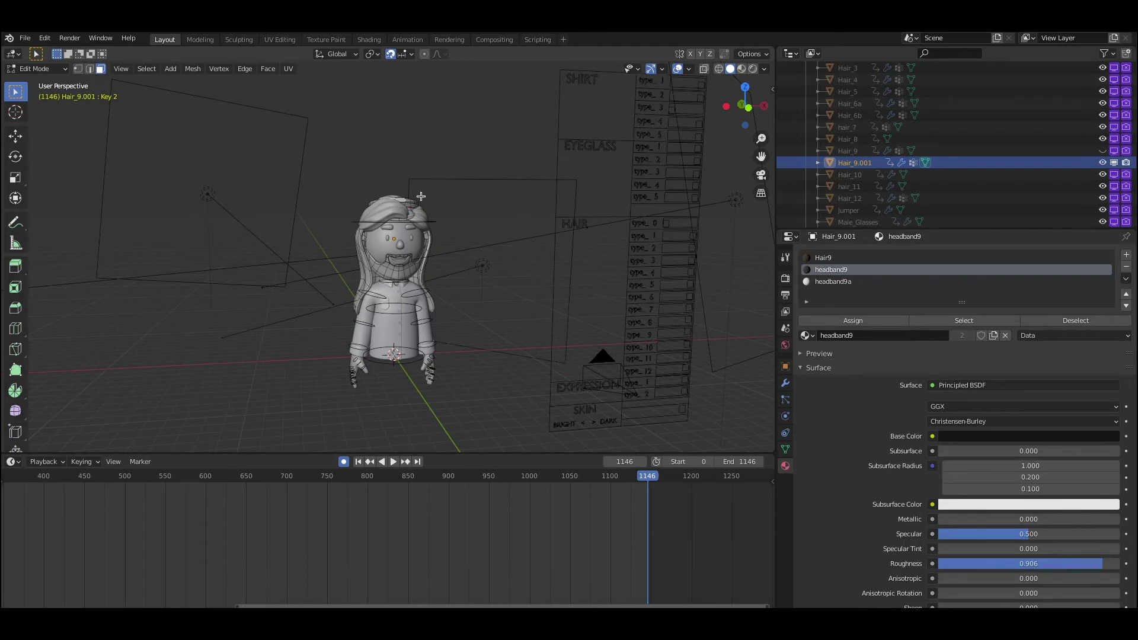
{"action": "key", "text": "ctrl+l"}
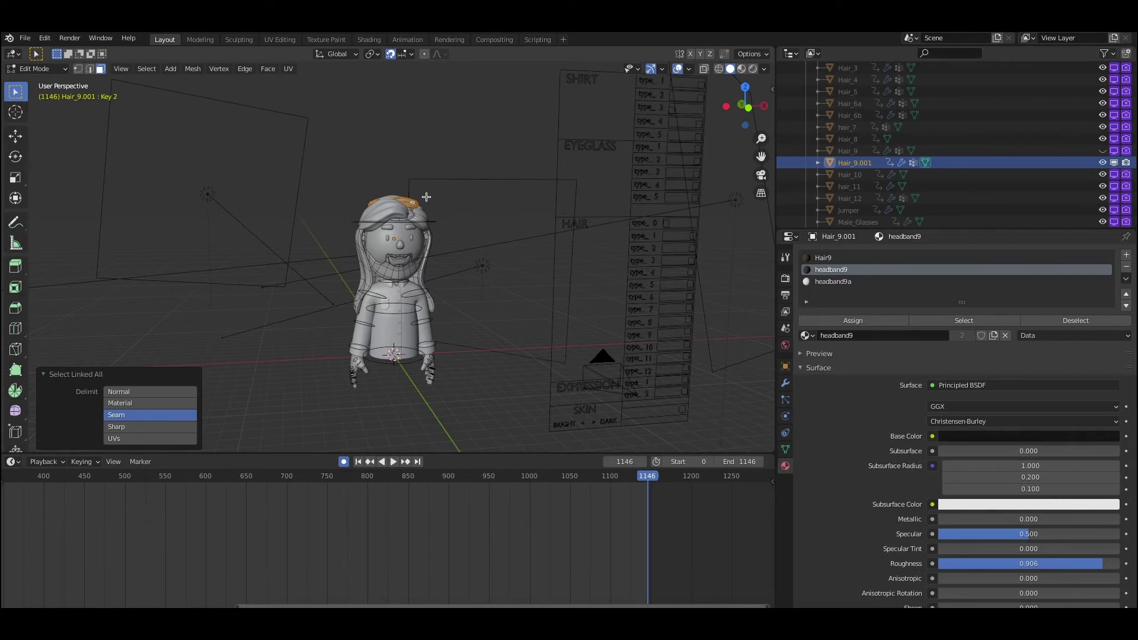
{"action": "left_click", "coordinate": [426, 196]}
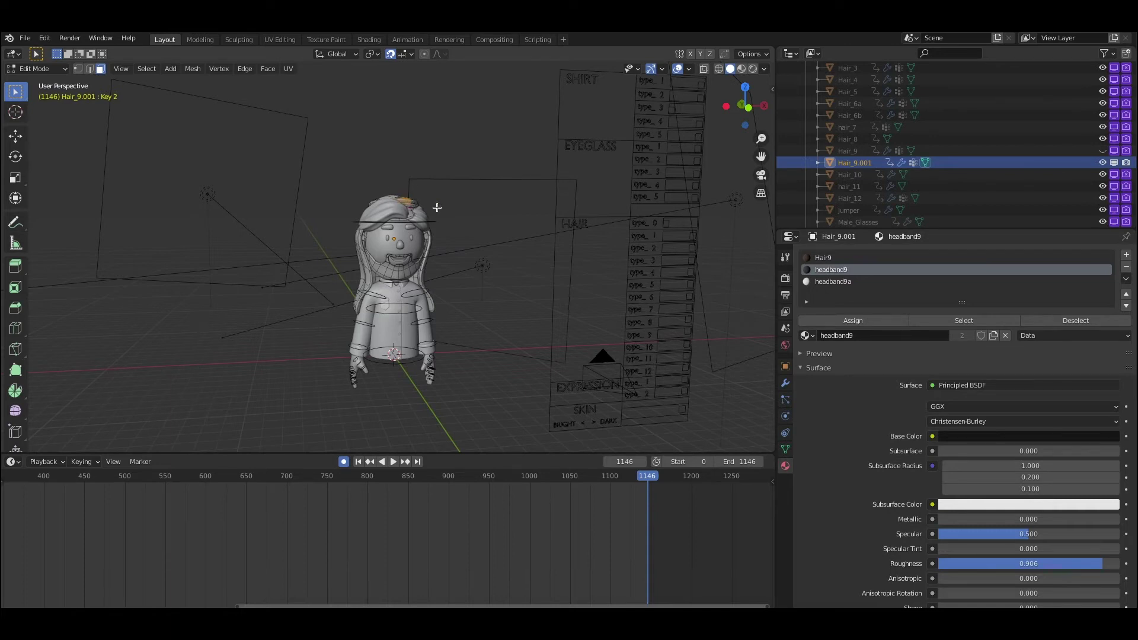
{"action": "key", "text": "ctrl+l"}
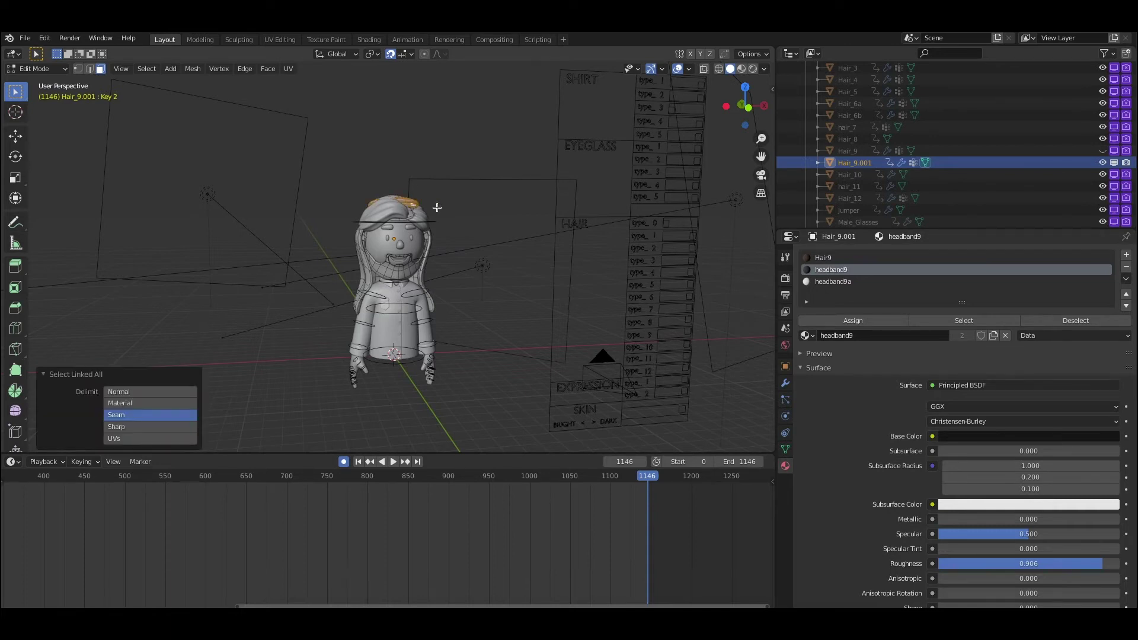
{"action": "key", "text": "x"}
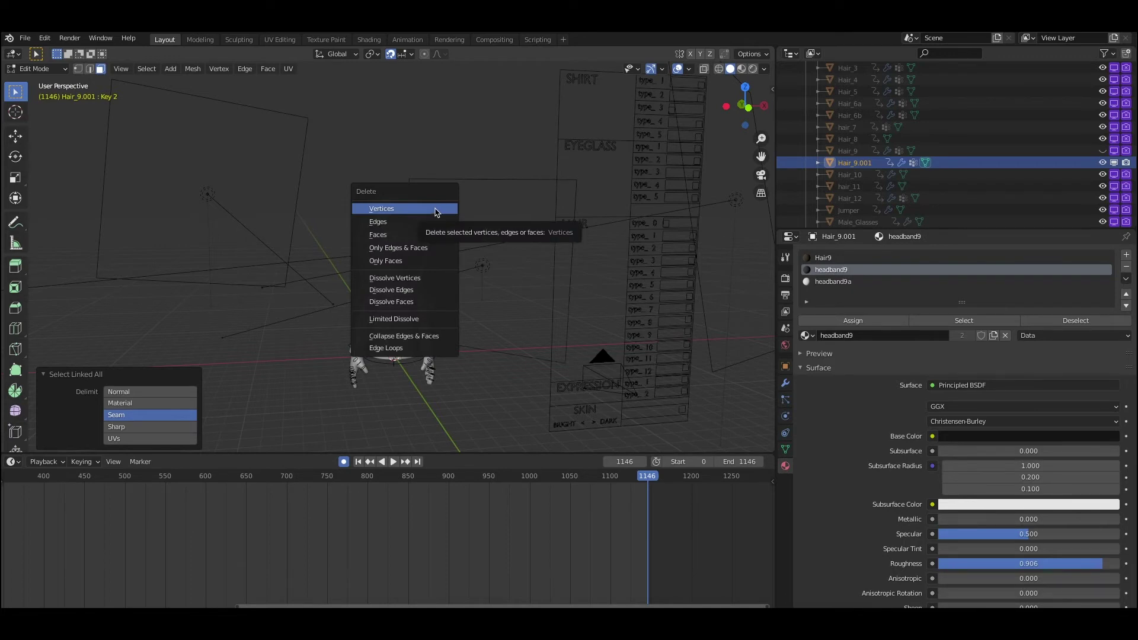
{"action": "left_click", "coordinate": [436, 210]}
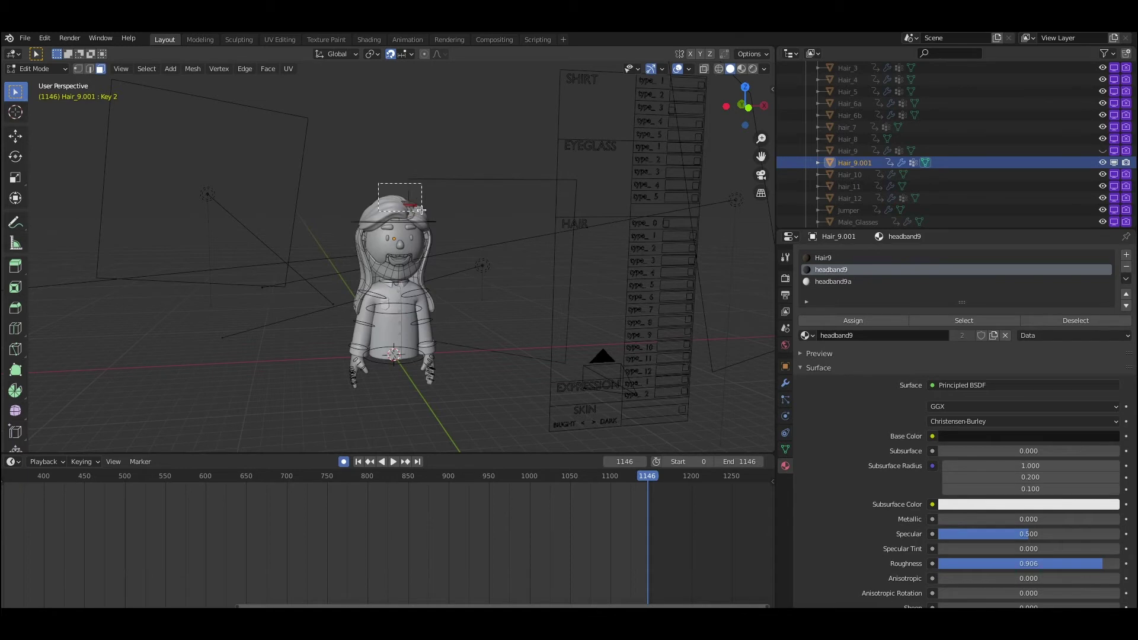
Select the long hanging strands on both sides of Hair_9.001 with their linked geometry and delete their vertices.
{"action": "left_click_drag", "start_coordinate": [377, 183], "coordinate": [412, 207]}
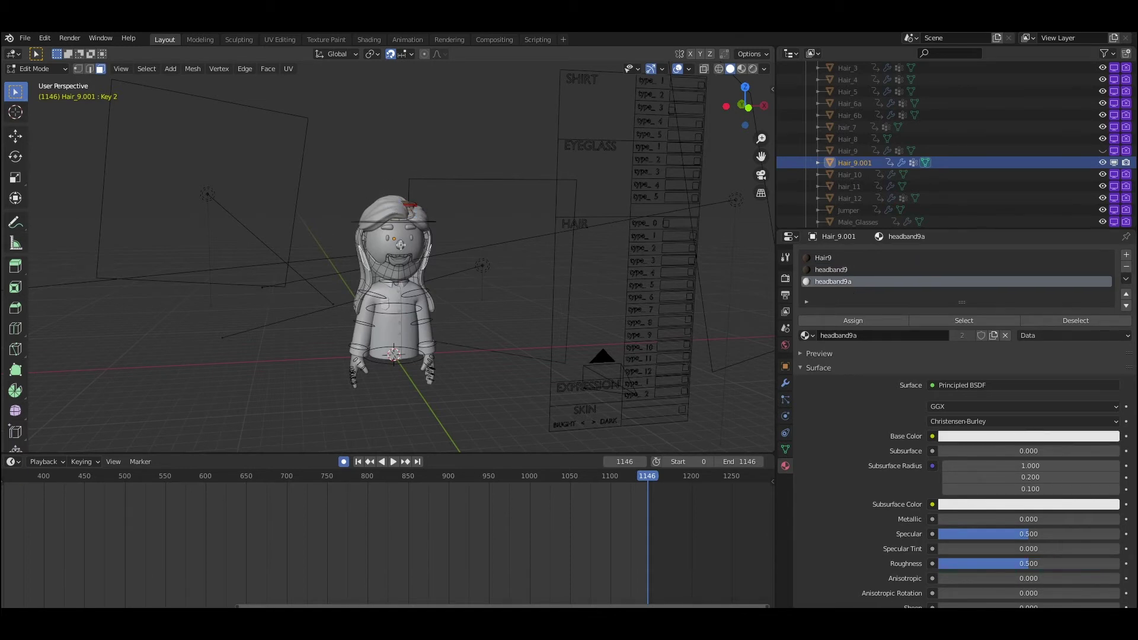
{"action": "key", "text": "l"}
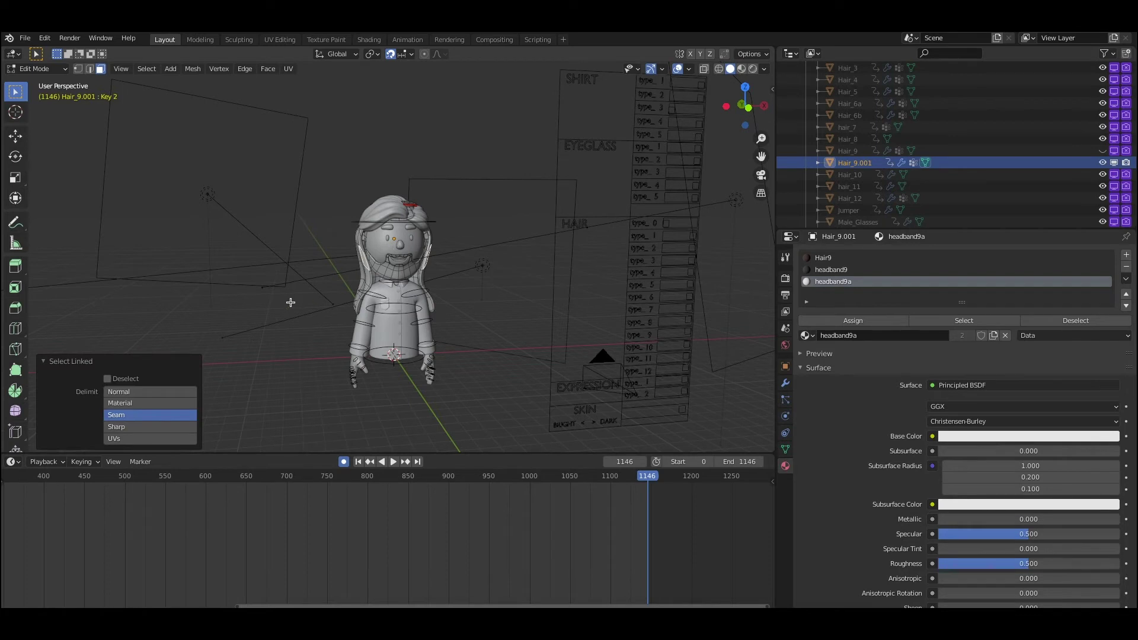
{"action": "left_click", "coordinate": [362, 265]}
{"action": "key", "text": "ctrl+l"}
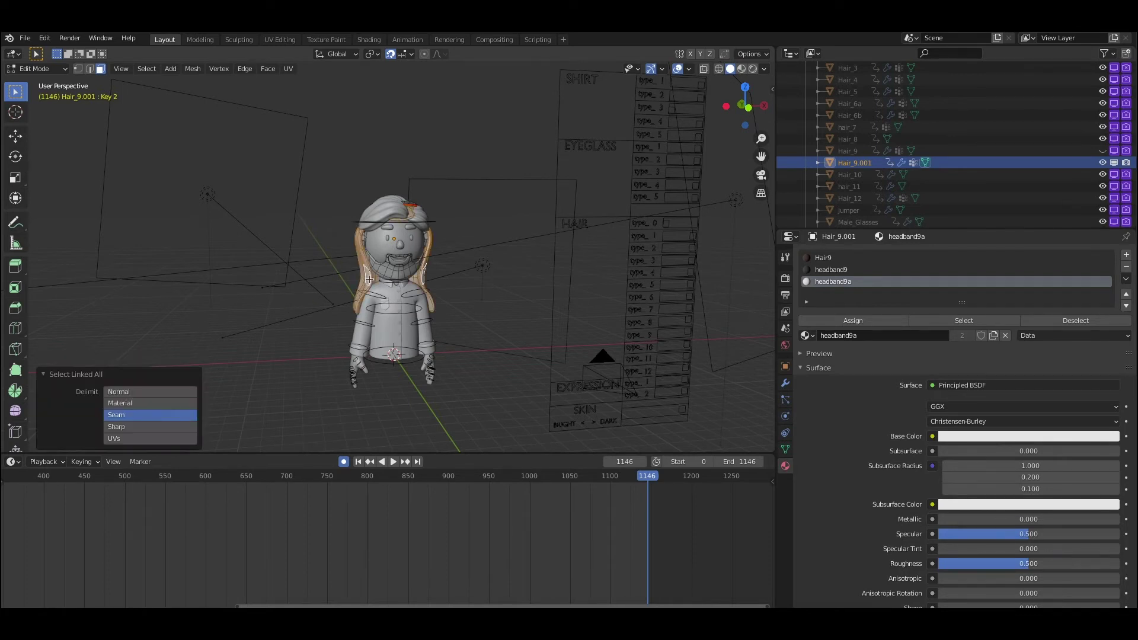
{"action": "key", "text": "x"}
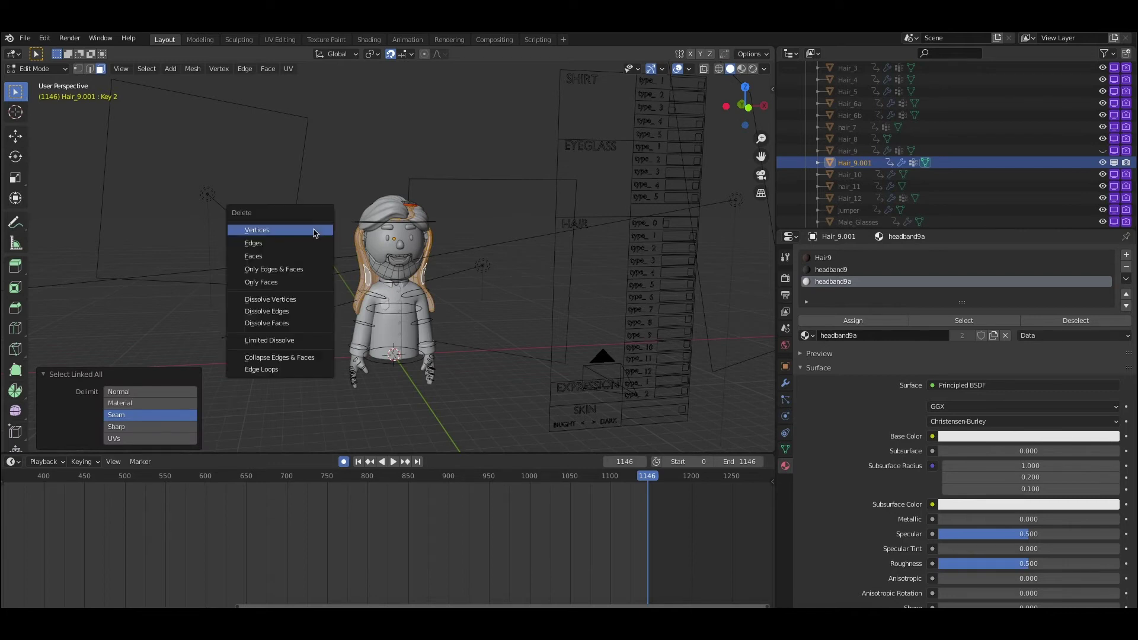
{"action": "left_click", "coordinate": [297, 231]}
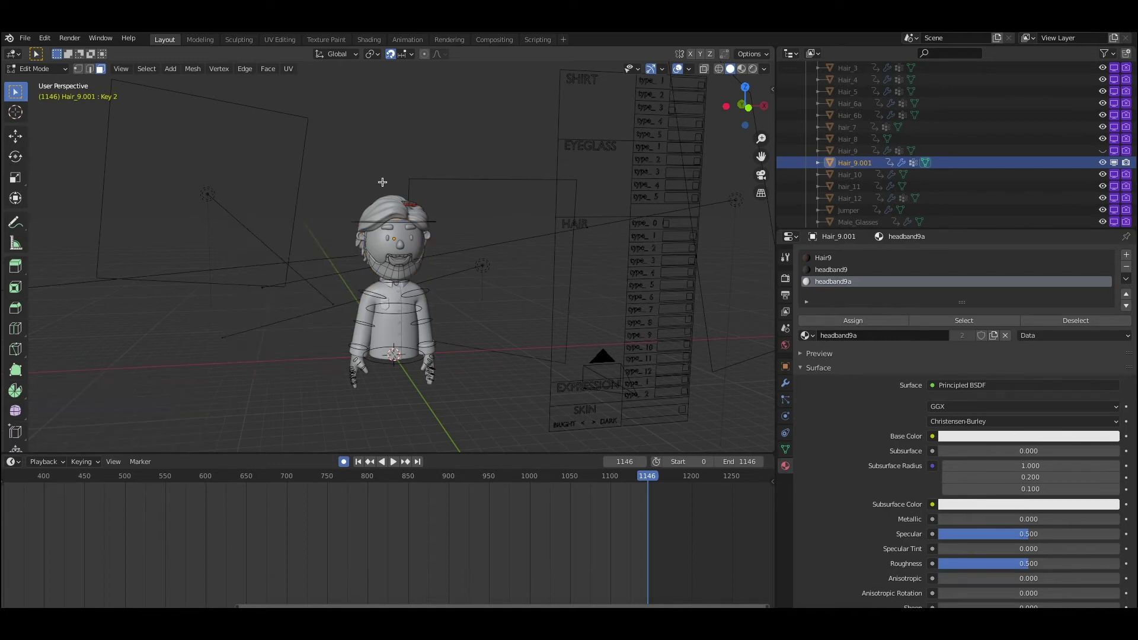
Circle-select the leftover Hair_9.001 faces poking through the top of the head and delete their vertices.
{"action": "key", "text": "c"}
{"action": "left_click", "coordinate": [392, 202]}
{"action": "key", "text": "Escape"}
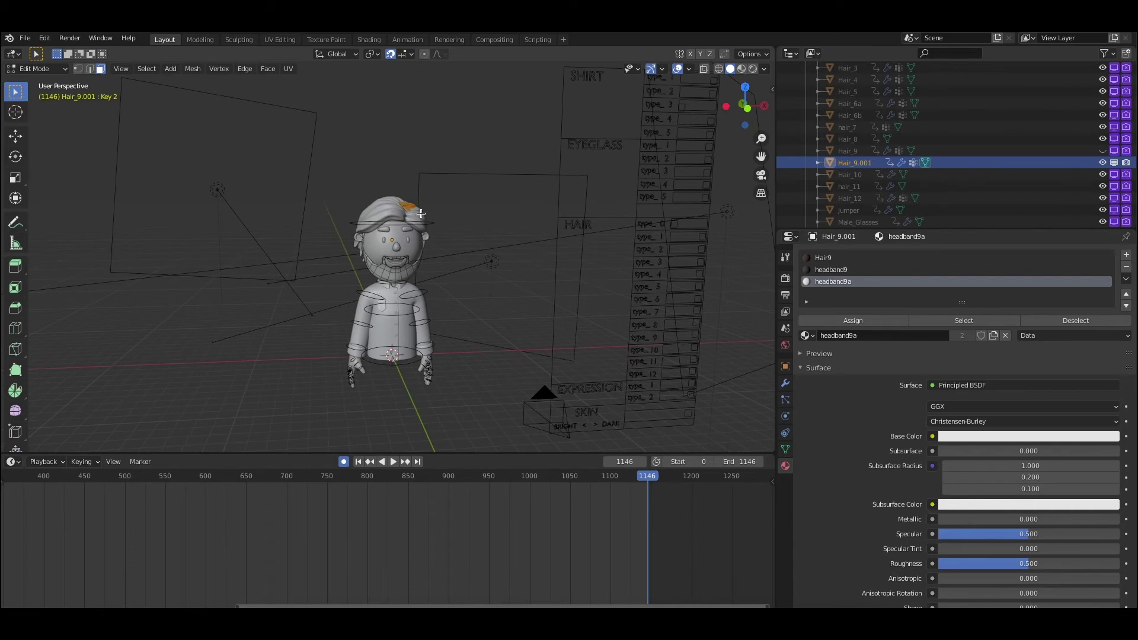
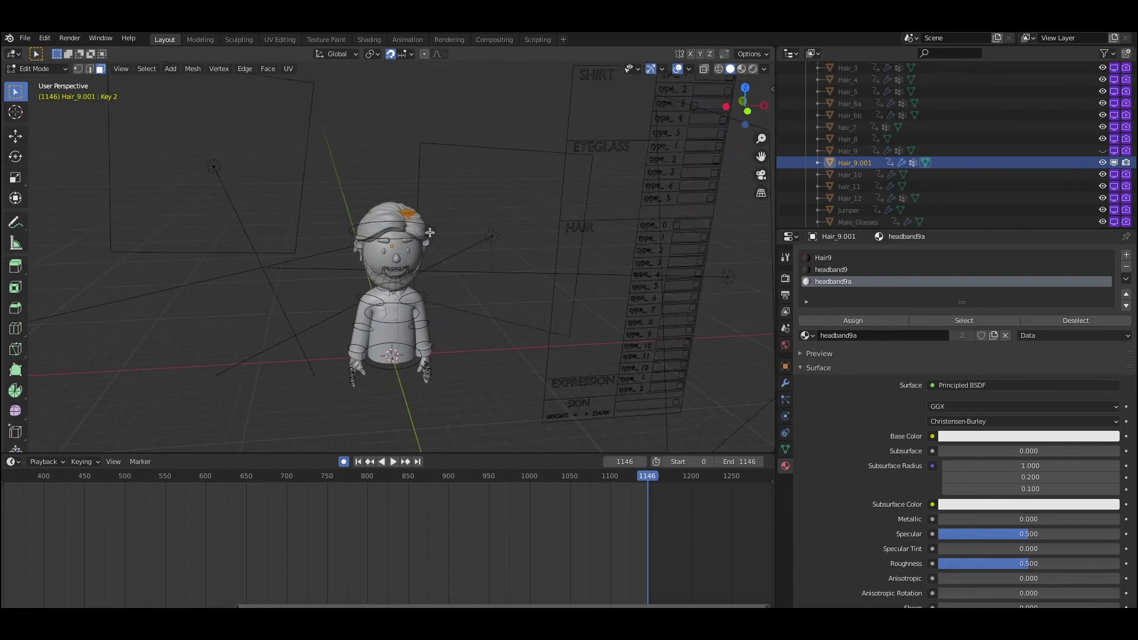
{"action": "key", "text": "x"}
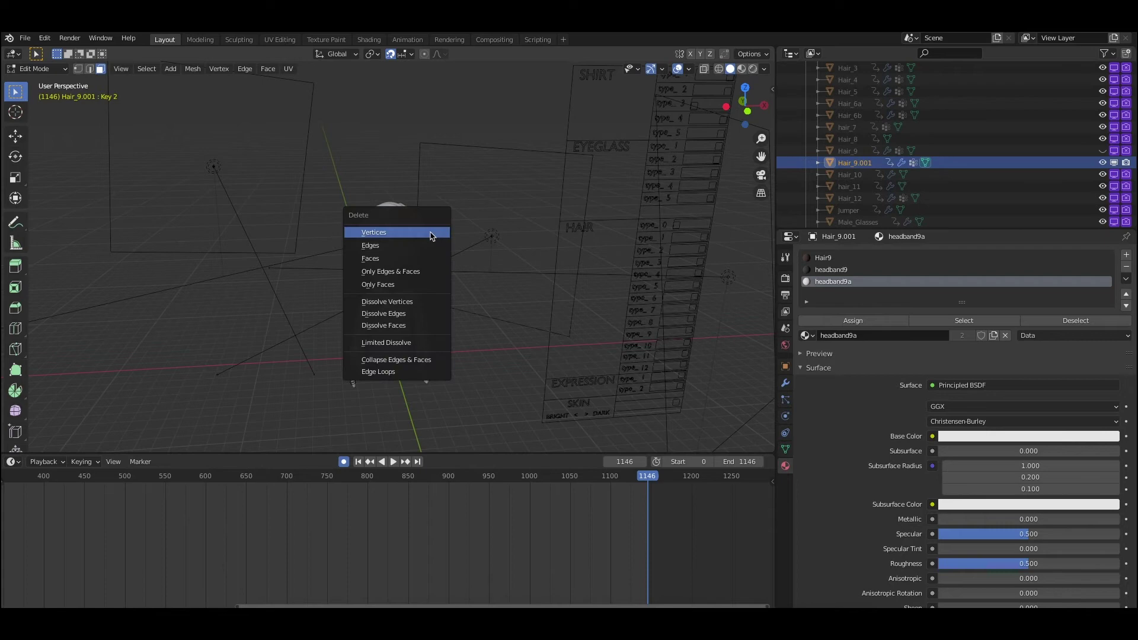
{"action": "left_click", "coordinate": [407, 231]}
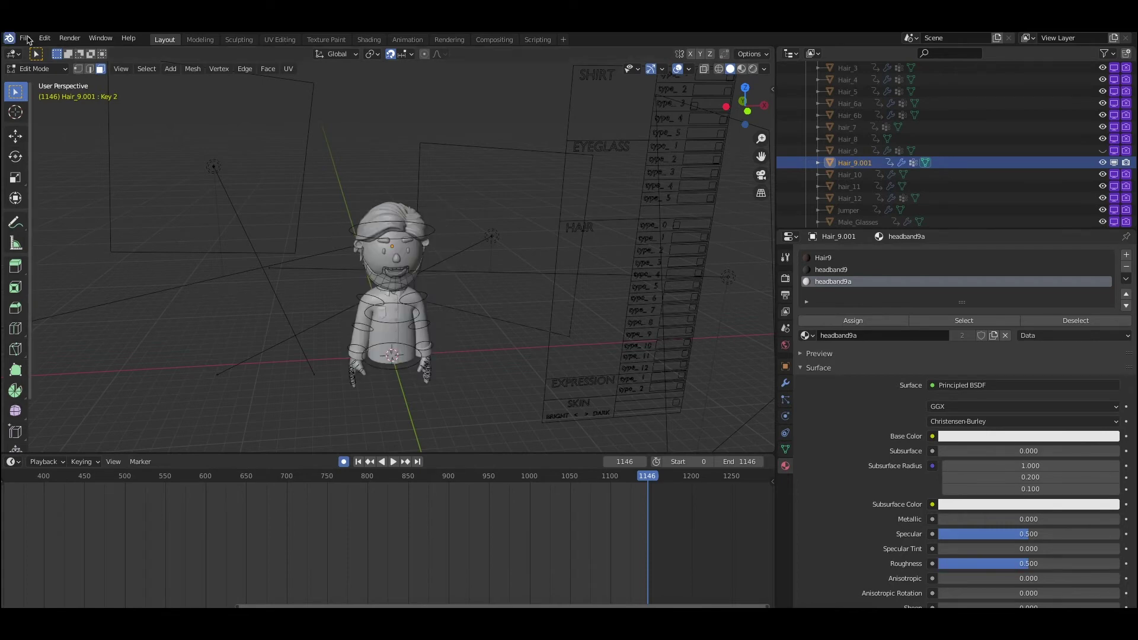
Return to Object Mode, reselect Hair_9.001 and step the timeline back to frame 1144.
{"action": "left_click", "coordinate": [36, 69]}
{"action": "left_click", "coordinate": [29, 78]}
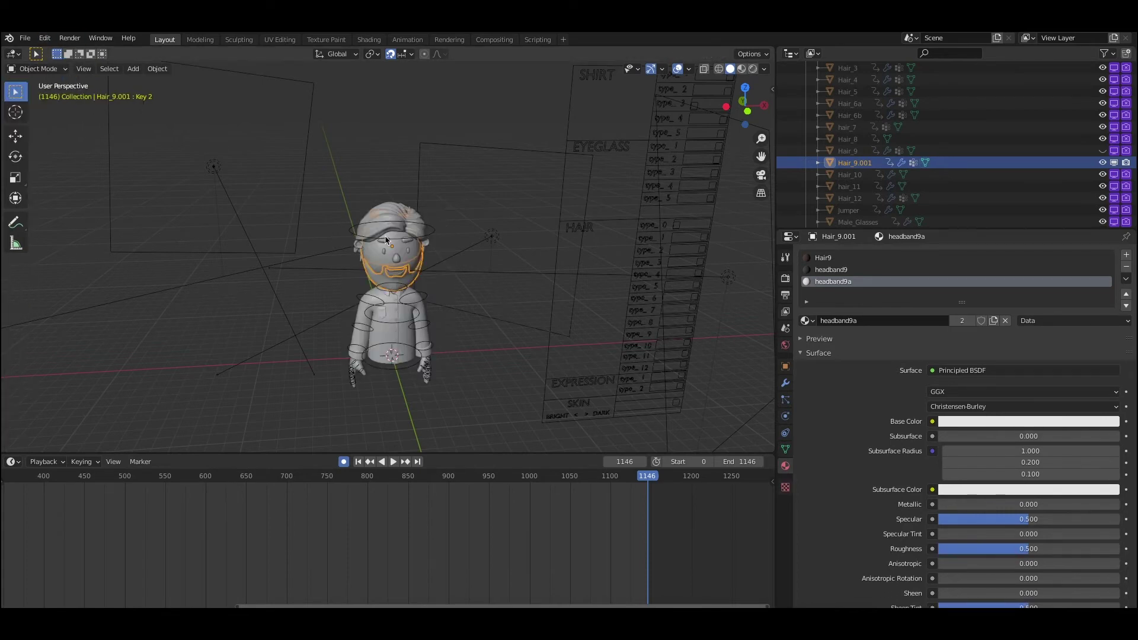
{"action": "middle_click_drag", "start_coordinate": [387, 240], "coordinate": [384, 214]}
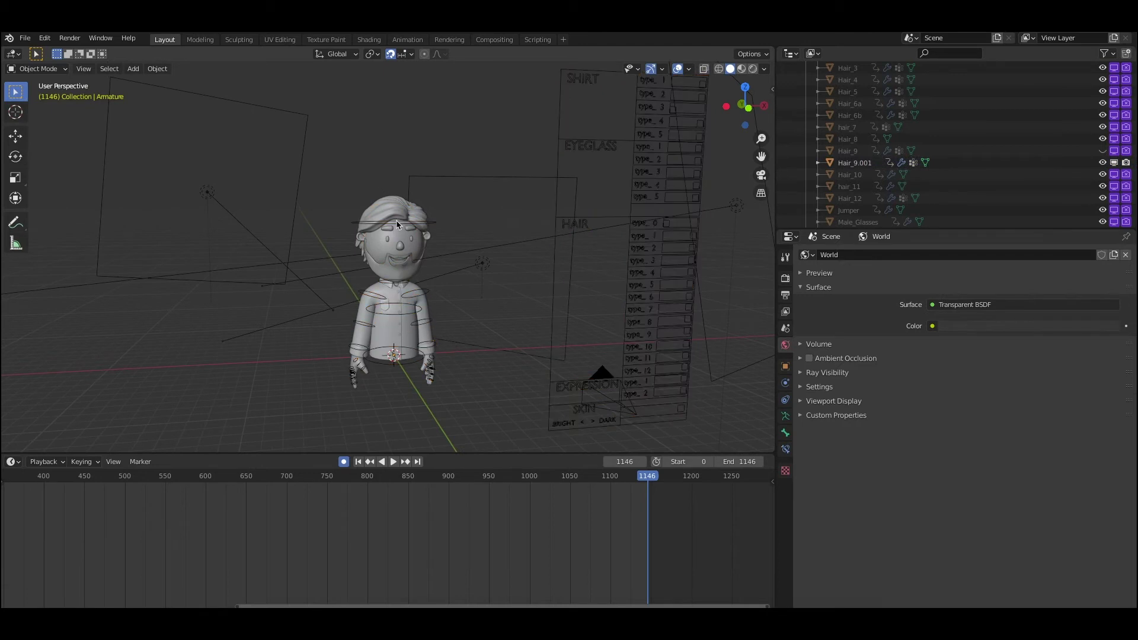
{"action": "middle_click_drag", "start_coordinate": [436, 244], "coordinate": [460, 241]}
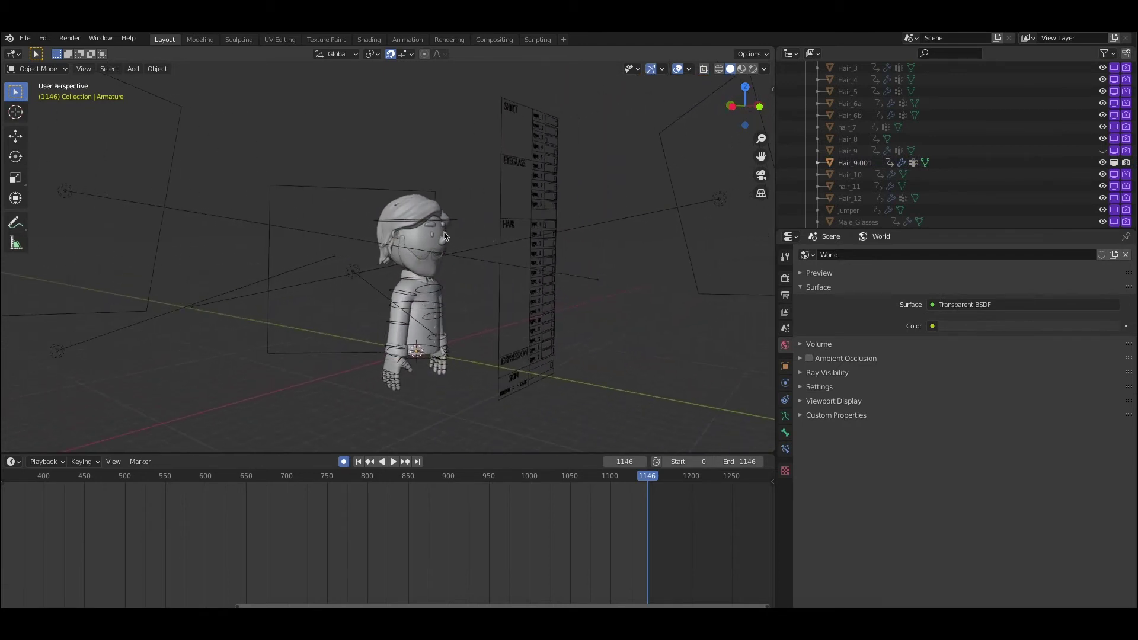
{"action": "left_click", "coordinate": [398, 209]}
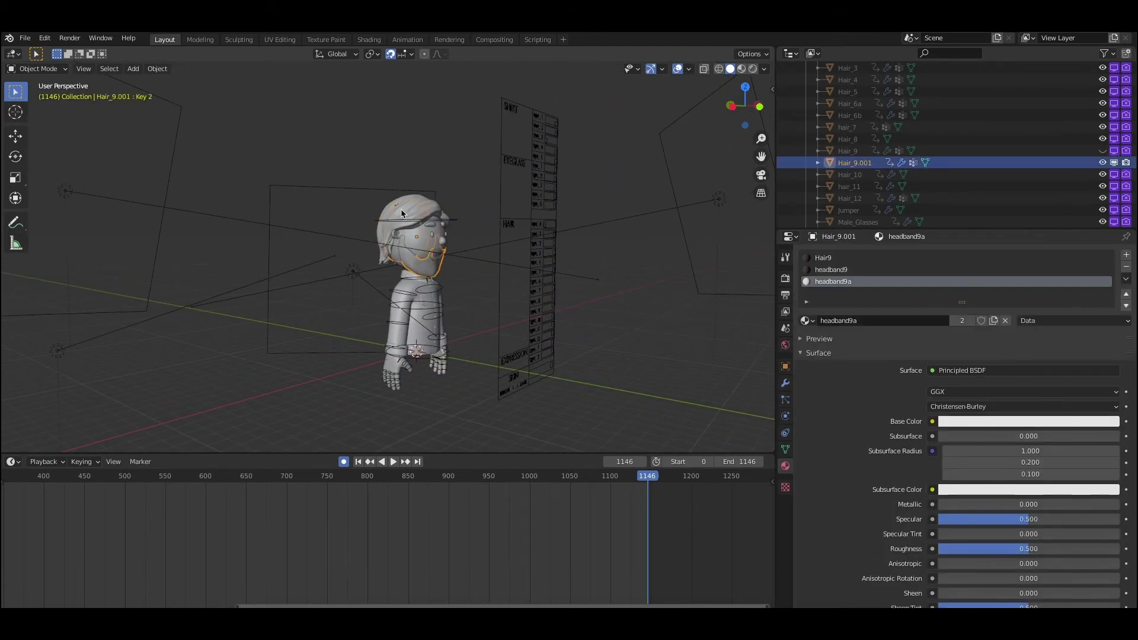
{"action": "key", "text": "Left"}
{"action": "key", "text": "Left"}
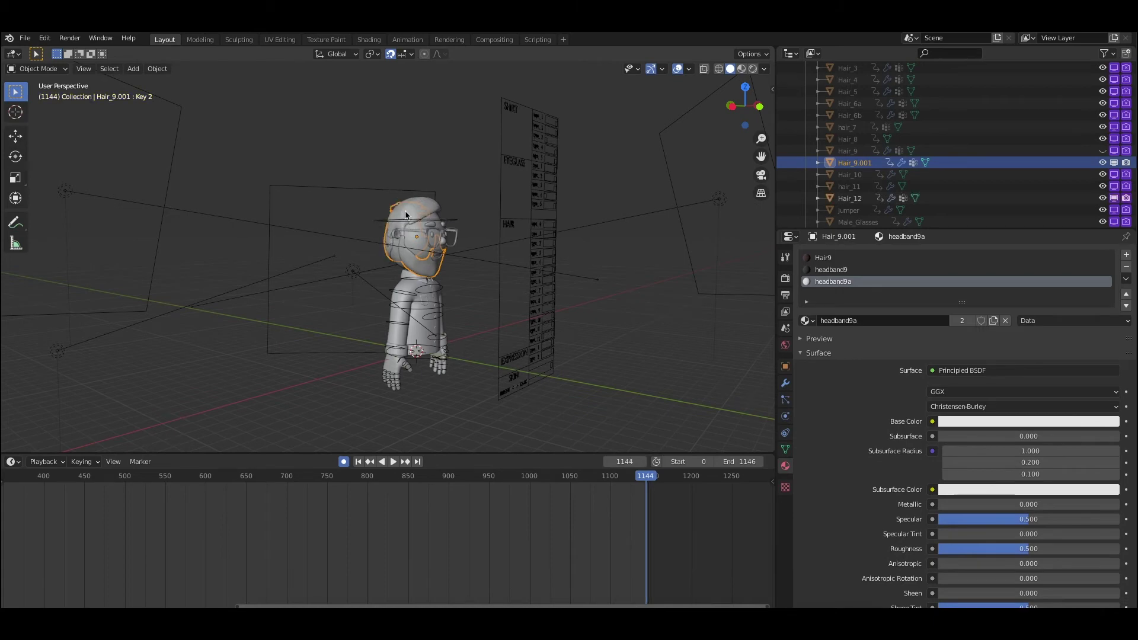
Re-enter Edit Mode on Hair_9.001 and delete the linked patch at the back of the crown.
{"action": "middle_click_drag", "start_coordinate": [405, 211], "coordinate": [404, 201]}
{"action": "scroll", "coordinate": [400, 165], "scroll_direction": "up", "scroll_amount": 5}
{"action": "scroll", "coordinate": [401, 160], "scroll_direction": "down", "scroll_amount": 5}
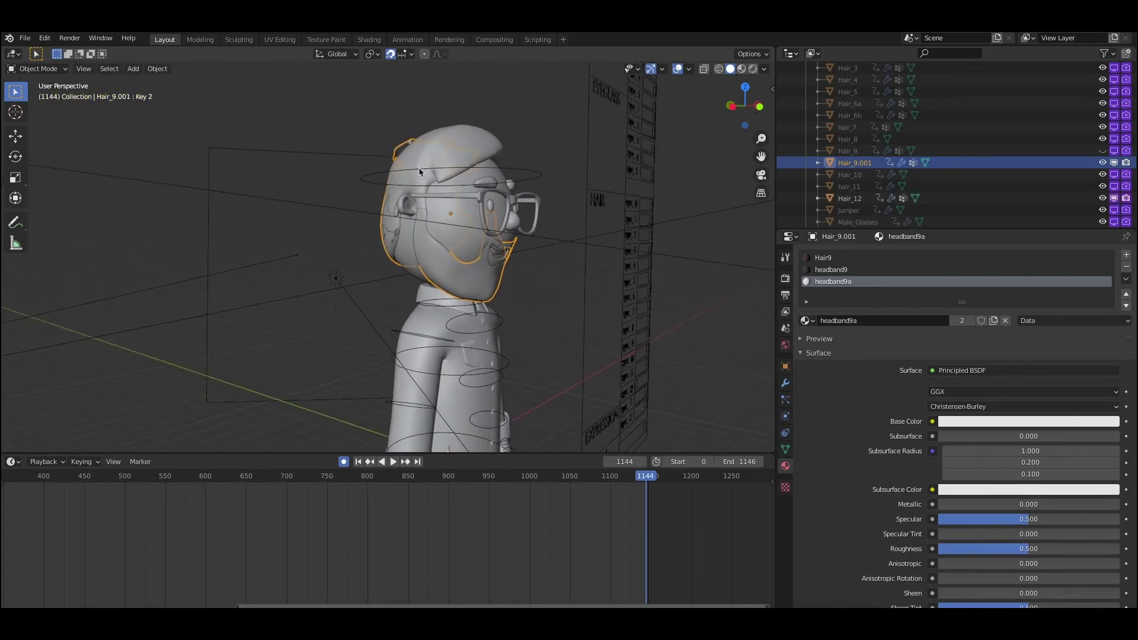
{"action": "left_click", "coordinate": [441, 260]}
{"action": "left_click", "coordinate": [483, 289]}
{"action": "middle_click_drag", "start_coordinate": [483, 289], "coordinate": [554, 249]}
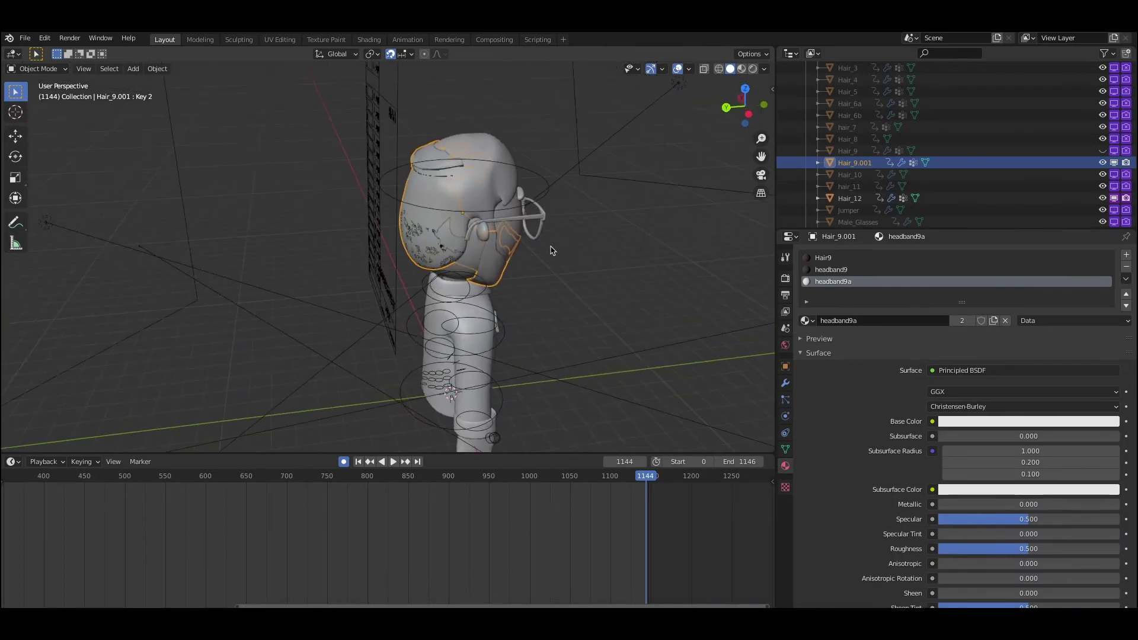
{"action": "left_click", "coordinate": [36, 69]}
{"action": "left_click", "coordinate": [38, 96]}
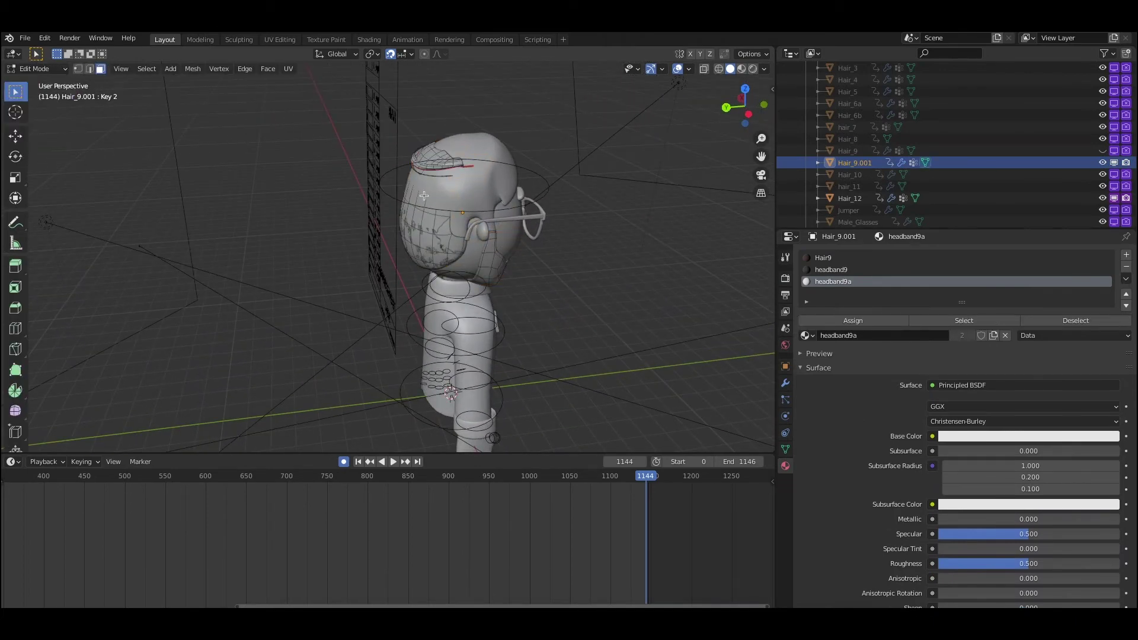
{"action": "left_click", "coordinate": [426, 157]}
{"action": "key", "text": "ctrl+l"}
{"action": "key", "text": "x"}
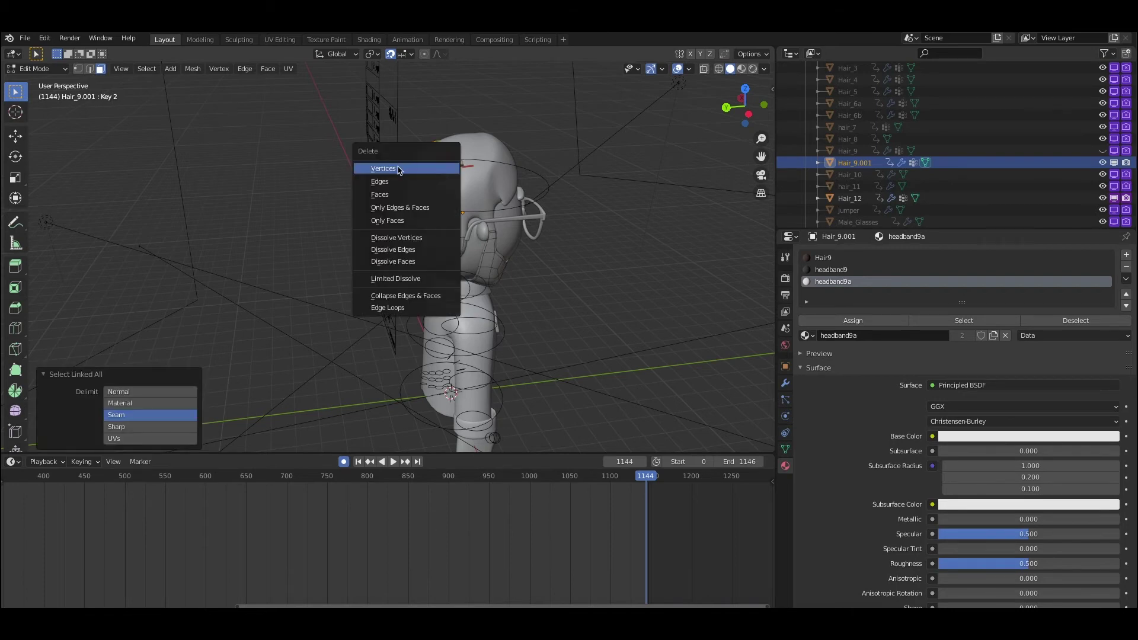
{"action": "left_click", "coordinate": [439, 167]}
Box-select the remaining crown strips, extend the selection to the linked back-of-head hair and delete the vertices.
{"action": "left_click_drag", "start_coordinate": [401, 141], "coordinate": [459, 182]}
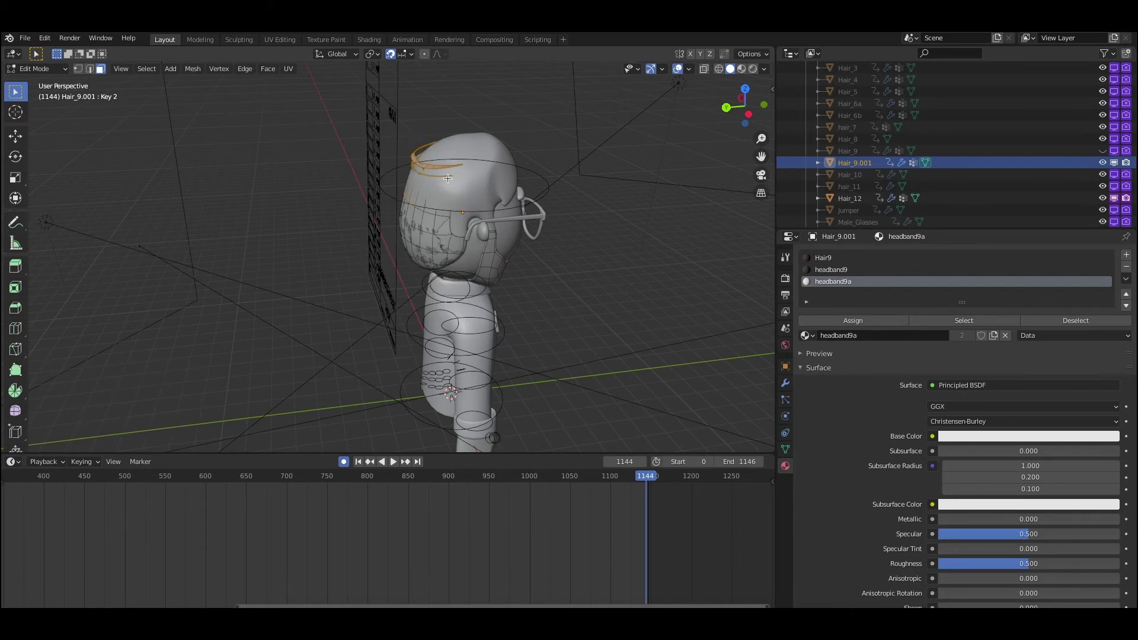
{"action": "key", "text": "ctrl+l"}
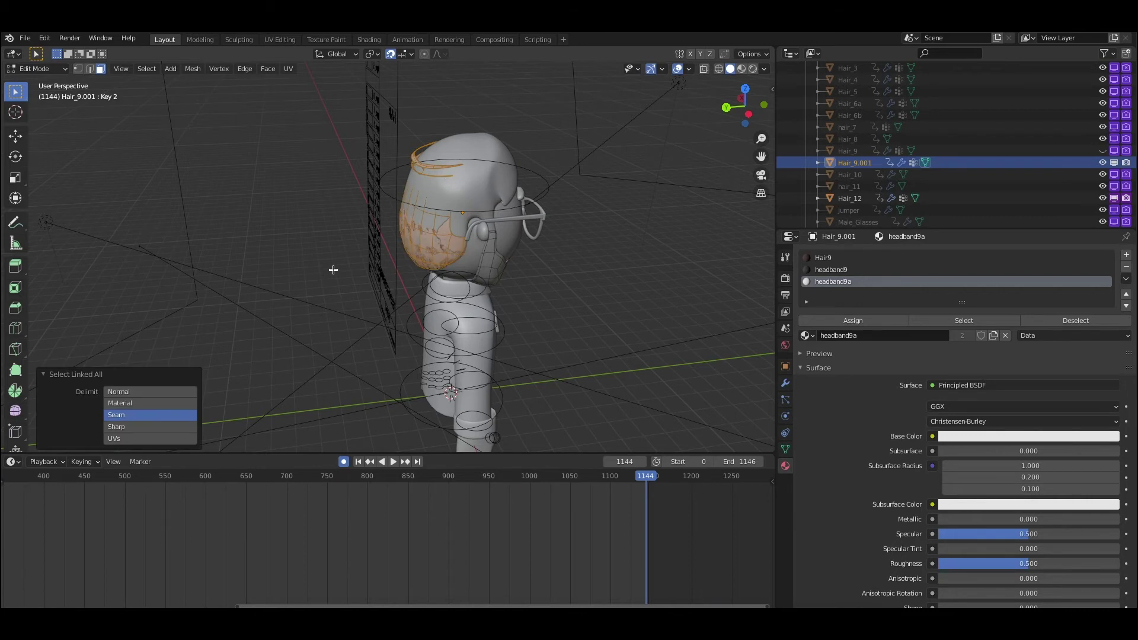
{"action": "key", "text": "x"}
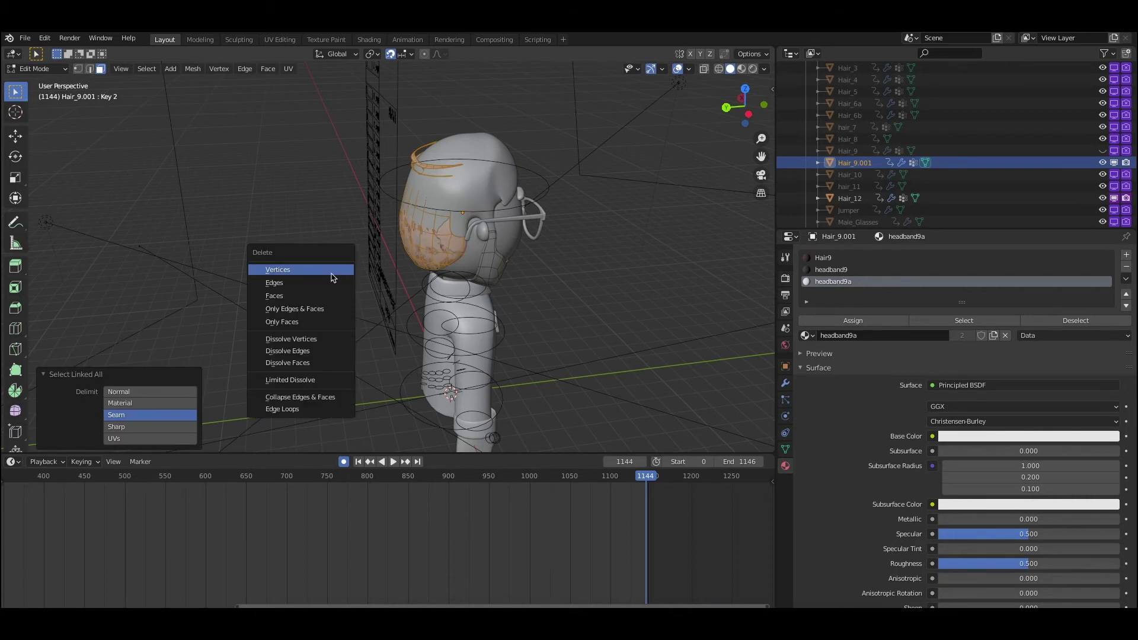
{"action": "left_click", "coordinate": [325, 286]}
Return to Object Mode and deselect Hair_9.001 to review the beard from the front.
{"action": "middle_click_drag", "start_coordinate": [496, 212], "coordinate": [351, 183]}
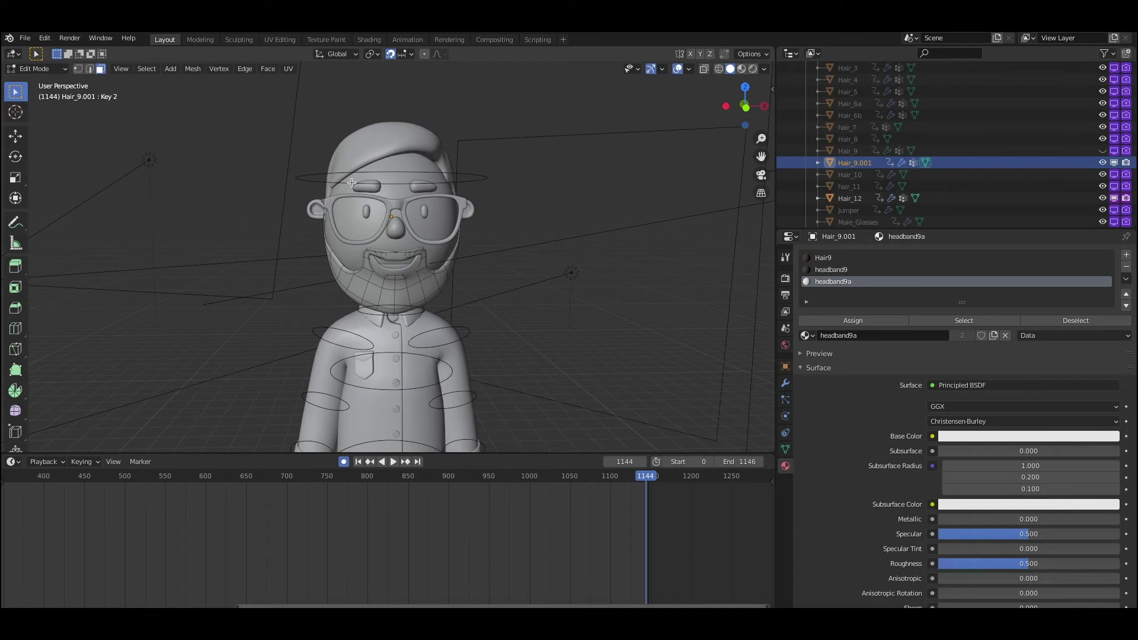
{"action": "left_click", "coordinate": [36, 69]}
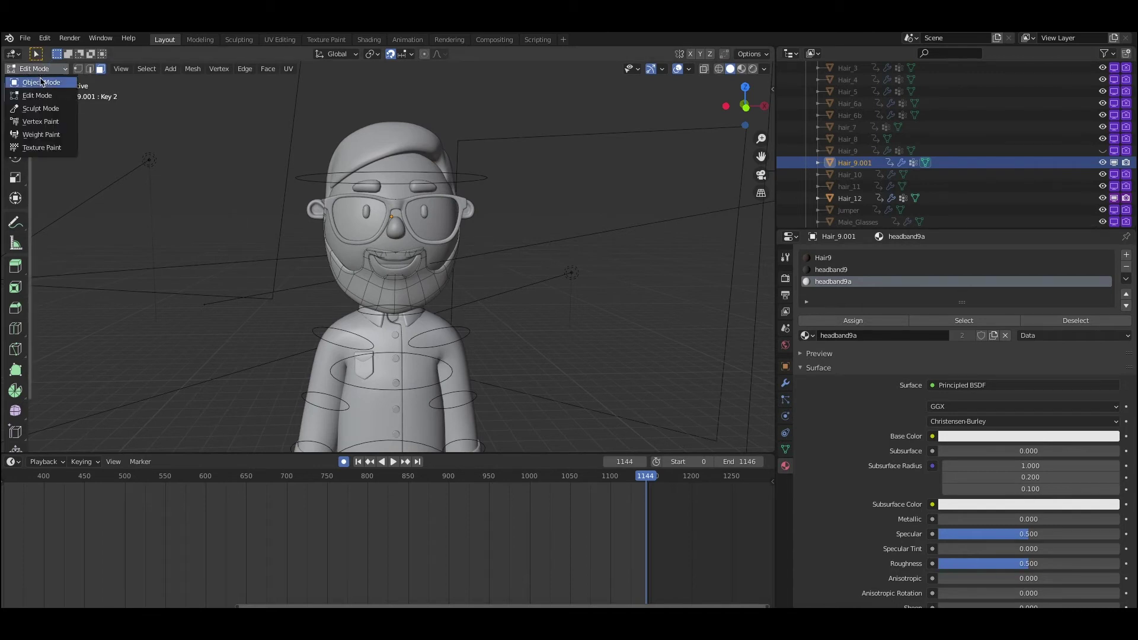
{"action": "left_click", "coordinate": [41, 83]}
{"action": "left_click", "coordinate": [591, 178]}
{"action": "mouse_move", "coordinate": [592, 178]}
{"action": "middle_mouse_down"}
{"action": "mouse_move", "coordinate": [515, 172]}
{"action": "mouse_move", "coordinate": [588, 172]}
{"action": "middle_mouse_up"}
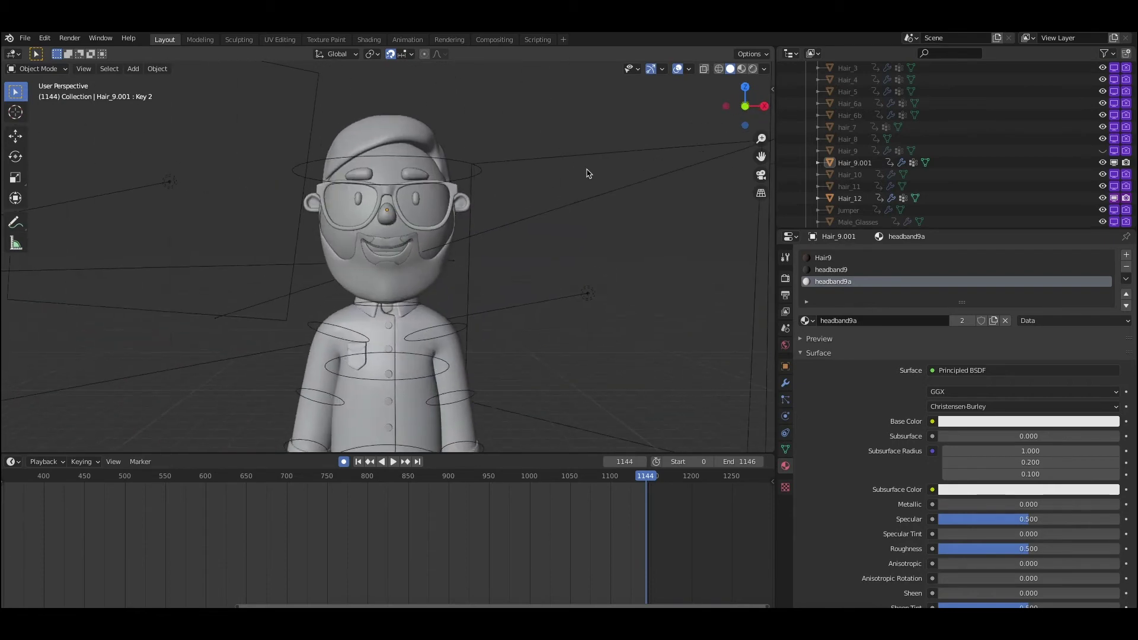
{"action": "scroll", "coordinate": [587, 172], "scroll_direction": "down", "scroll_amount": 4}
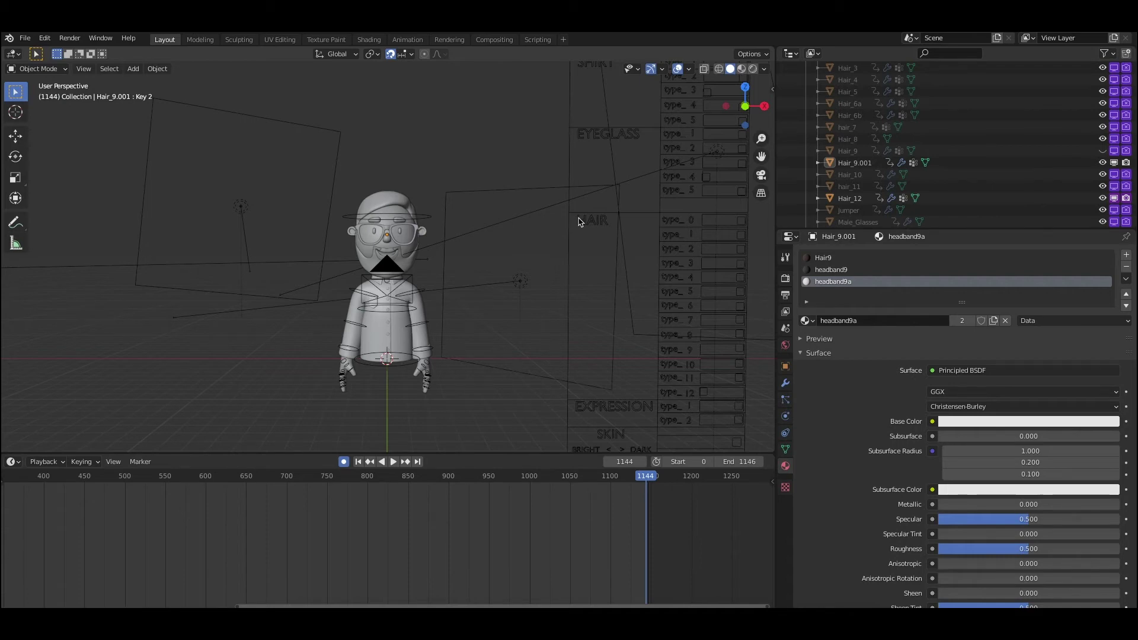
Put the armature in Pose Mode and select the HAIR type_12 slider.
{"action": "left_click", "coordinate": [705, 396]}
{"action": "mouse_move", "coordinate": [415, 240]}
{"action": "middle_mouse_down"}
{"action": "mouse_move", "coordinate": [440, 237]}
{"action": "mouse_move", "coordinate": [417, 240]}
{"action": "middle_mouse_up"}
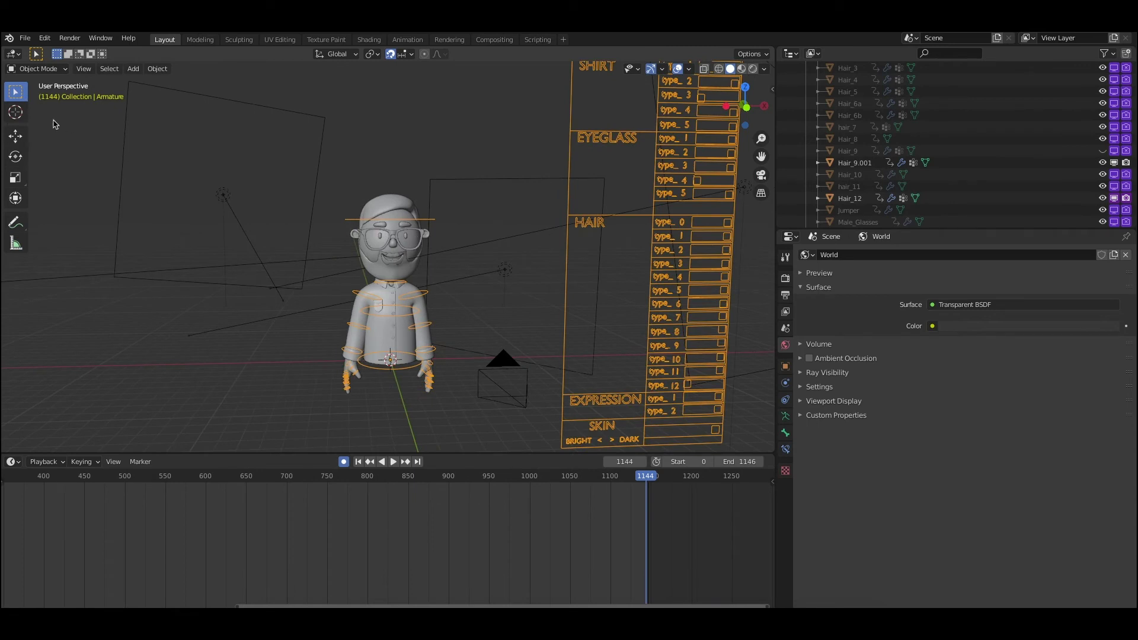
{"action": "left_click", "coordinate": [38, 69]}
{"action": "left_click", "coordinate": [43, 107]}
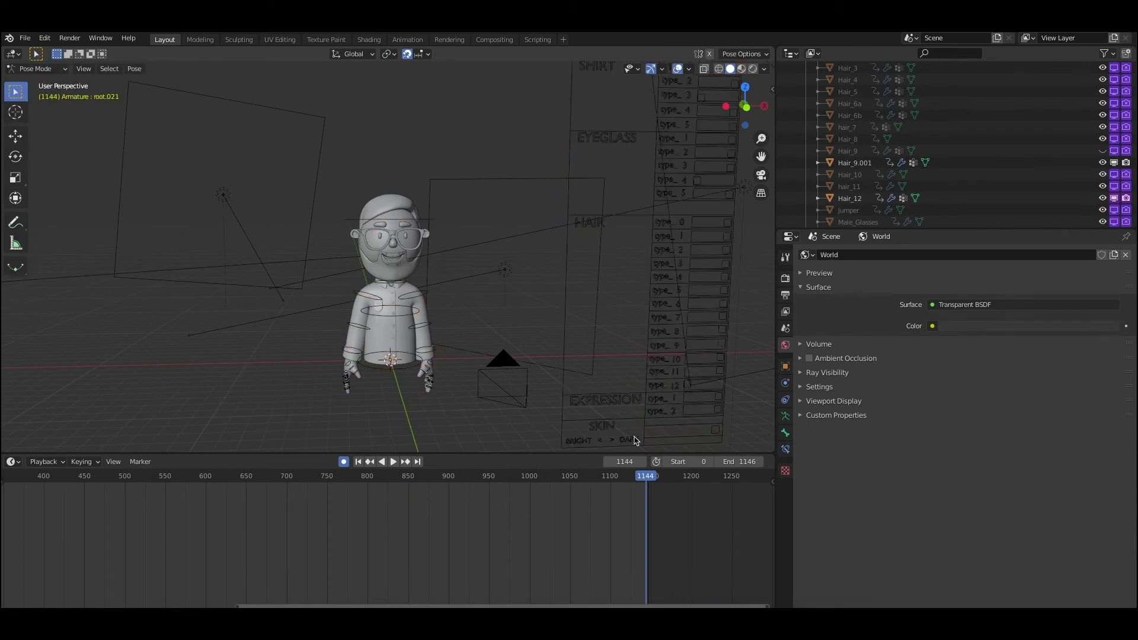
{"action": "left_click", "coordinate": [689, 384]}
Step the timeline back and forth between neighbouring frames to compare the glasses styles, ending on frame 1144.
{"action": "key", "text": "Right"}
{"action": "key", "text": "Right"}
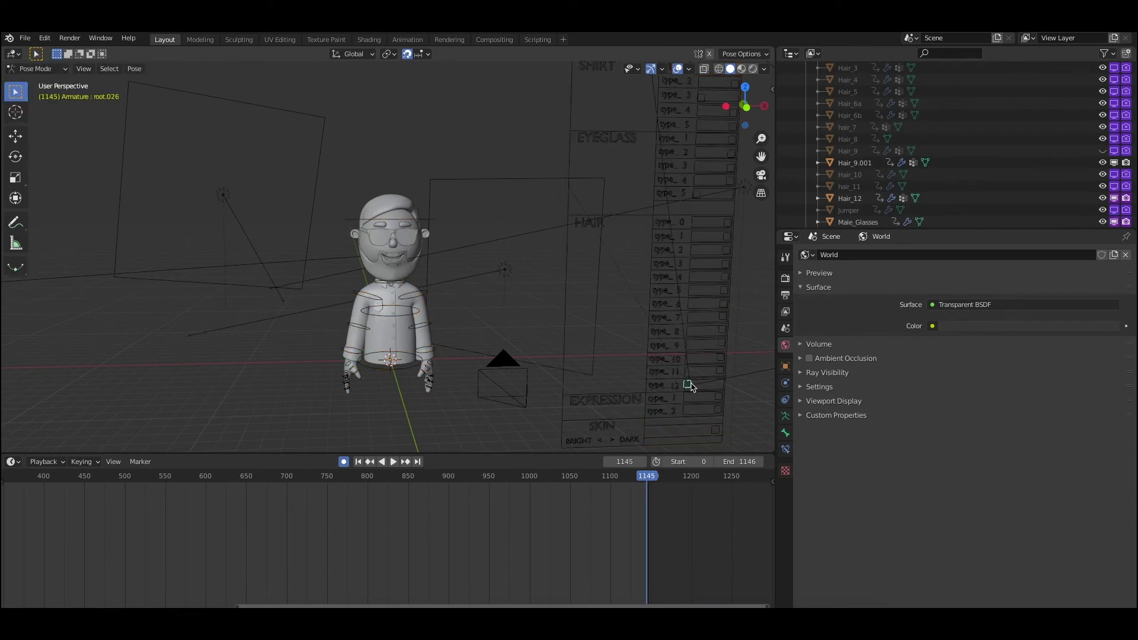
{"action": "key", "text": "Left"}
{"action": "key", "text": "Right"}
{"action": "key", "text": "Left"}
{"action": "key", "text": "Left"}
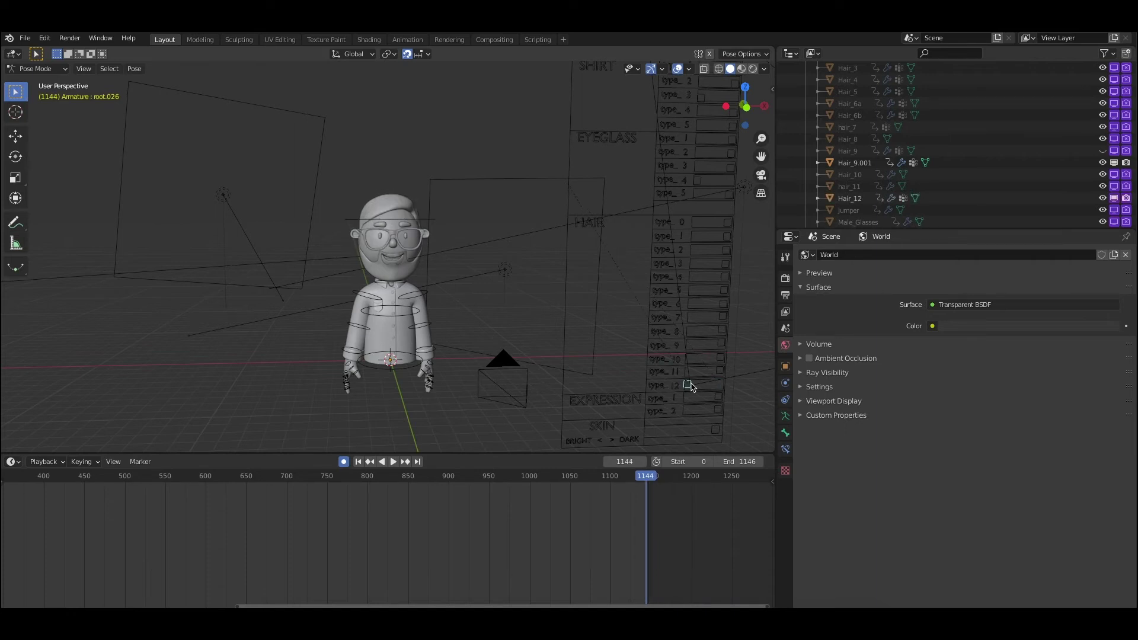
Step back and forth between frames 1144 and 1146 to compare the beard with the different hairstyles, ending on frame 1146.
{"action": "key", "text": "Right"}
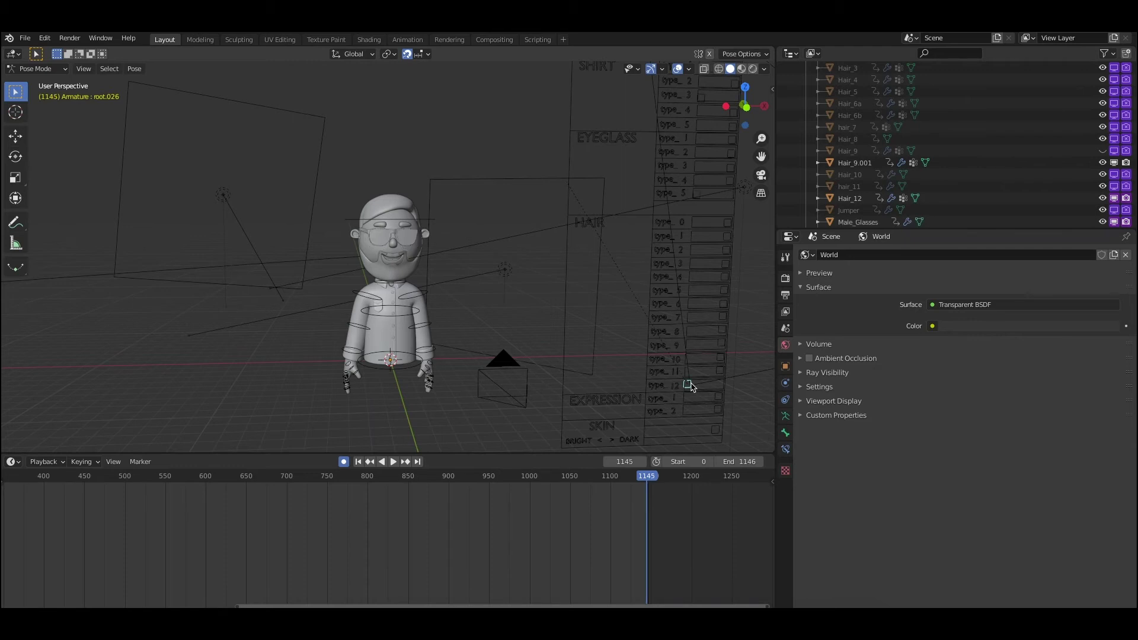
{"action": "key", "text": "Right"}
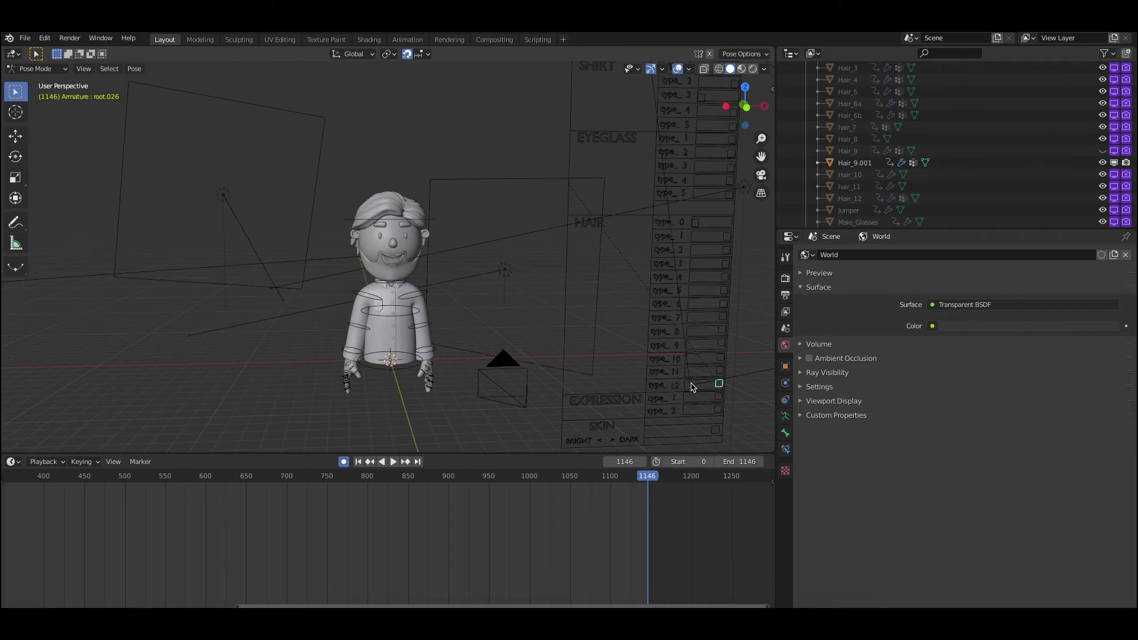
{"action": "key", "text": "Left"}
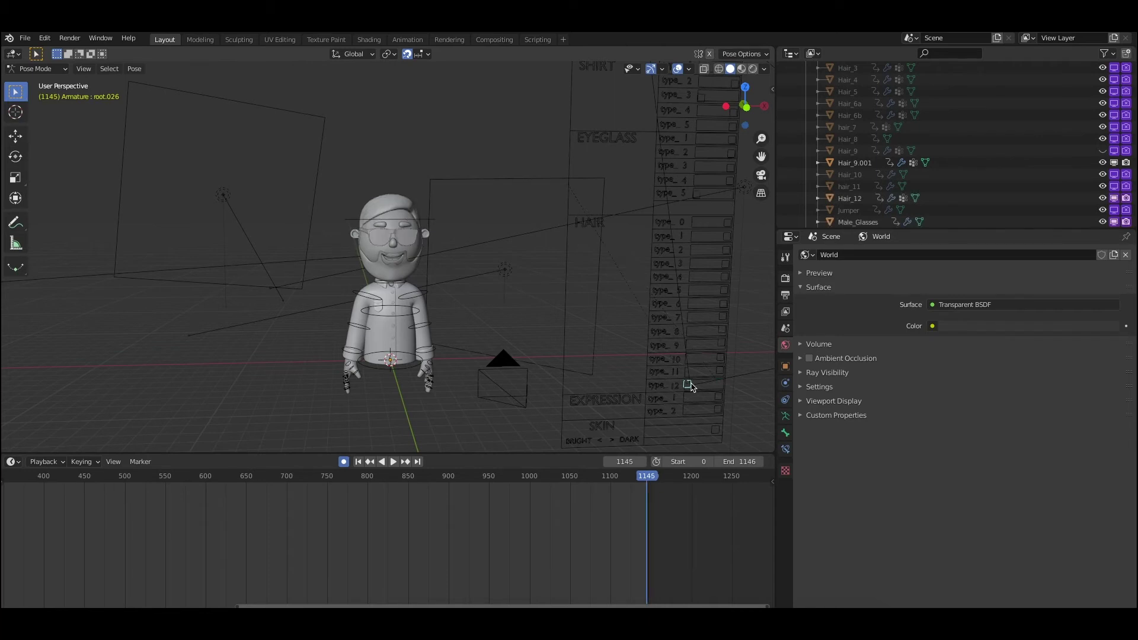
{"action": "key", "text": "Left"}
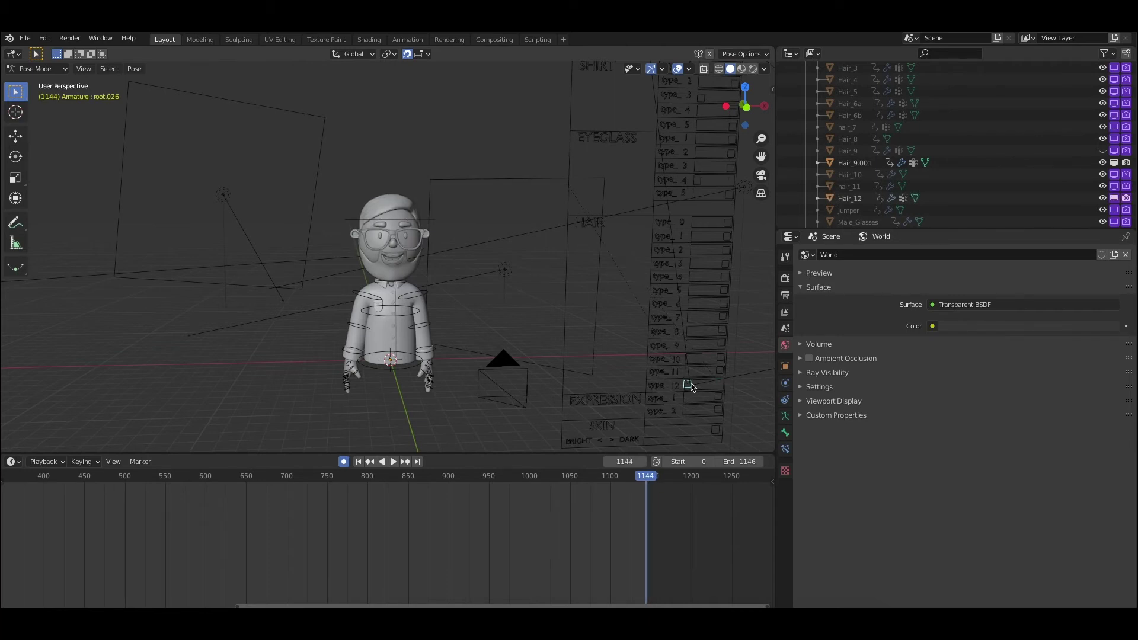
{"action": "key", "text": "Right"}
{"action": "key", "text": "Right"}
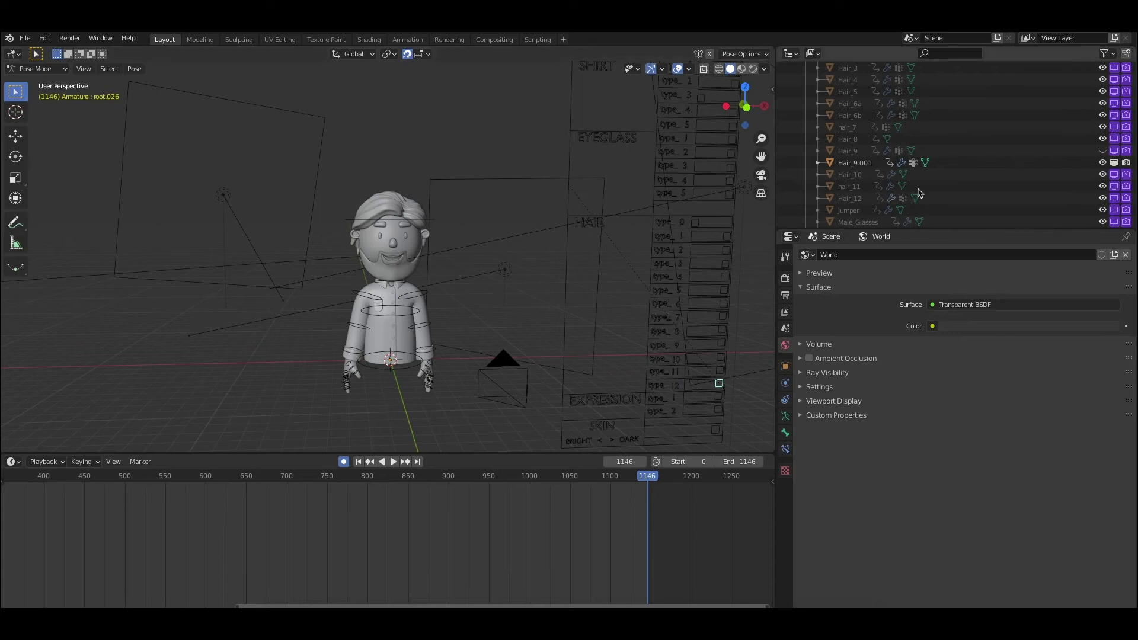
Toggle the viewport visibility of Hair_9.001 and compare frames 1145 and 1146 without the beard, leaving the beard shown on frame 1146.
{"action": "left_click", "coordinate": [1104, 163]}
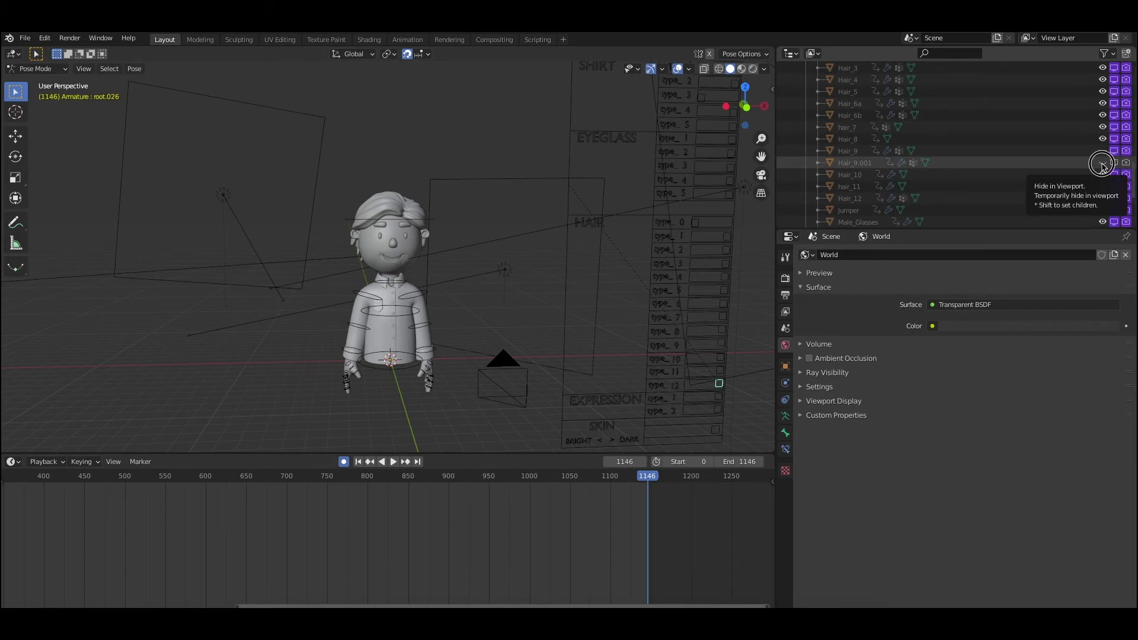
{"action": "left_click", "coordinate": [1103, 163]}
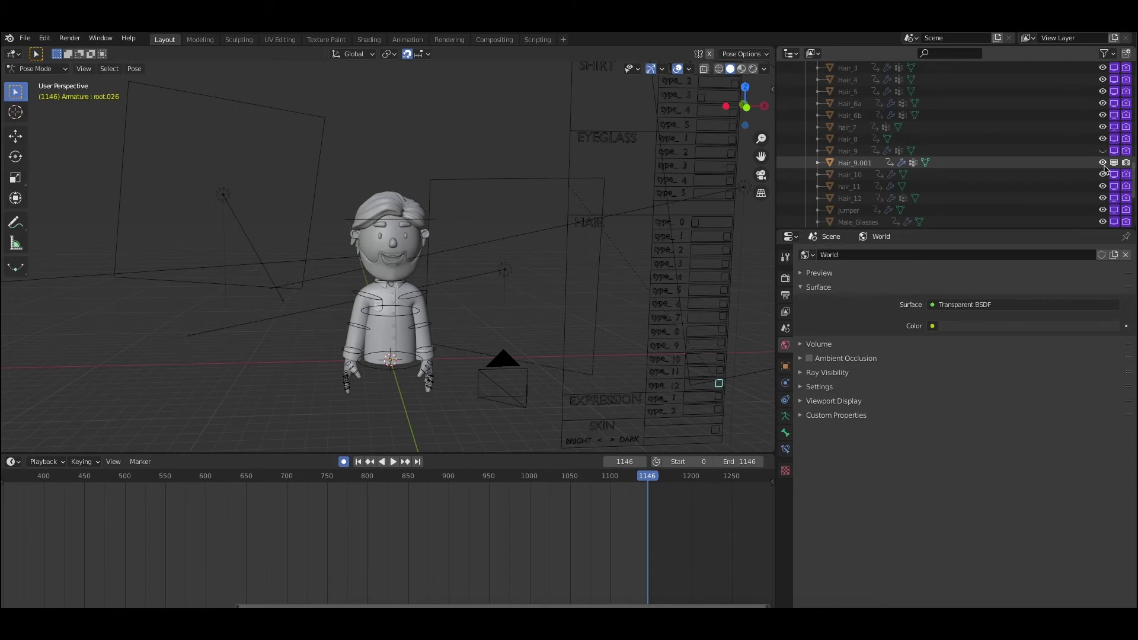
{"action": "left_click", "coordinate": [1104, 163]}
{"action": "key", "text": "Left"}
{"action": "key", "text": "Right"}
{"action": "key", "text": "Left"}
{"action": "key", "text": "Right"}
{"action": "key", "text": "Left"}
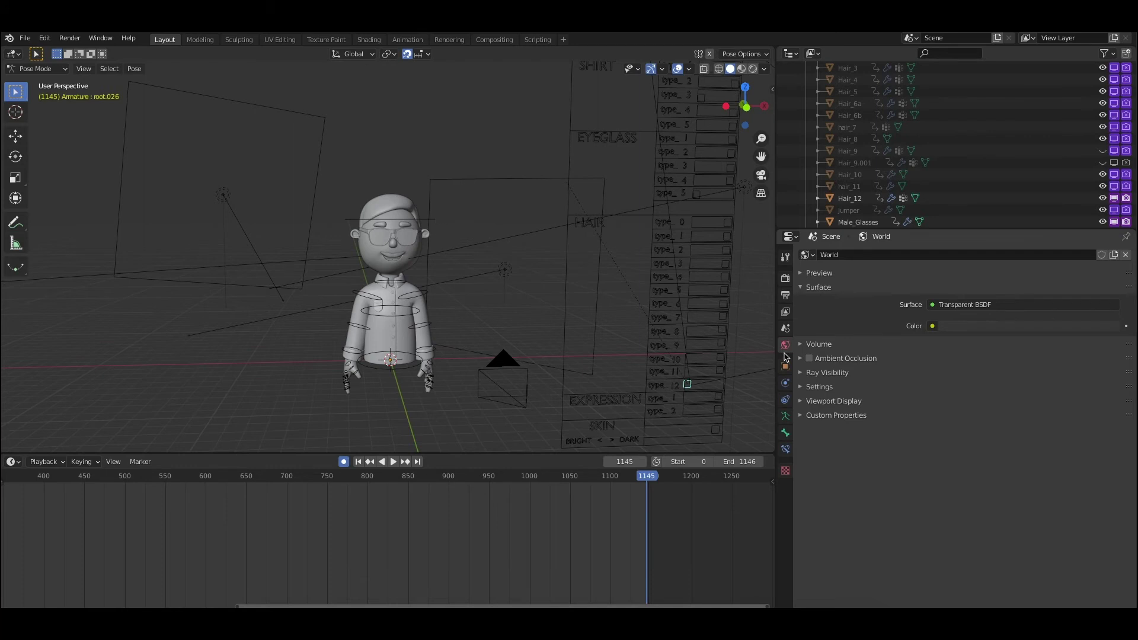
{"action": "key", "text": "Right"}
{"action": "left_click", "coordinate": [1103, 162]}
{"action": "left_click", "coordinate": [1125, 163]}
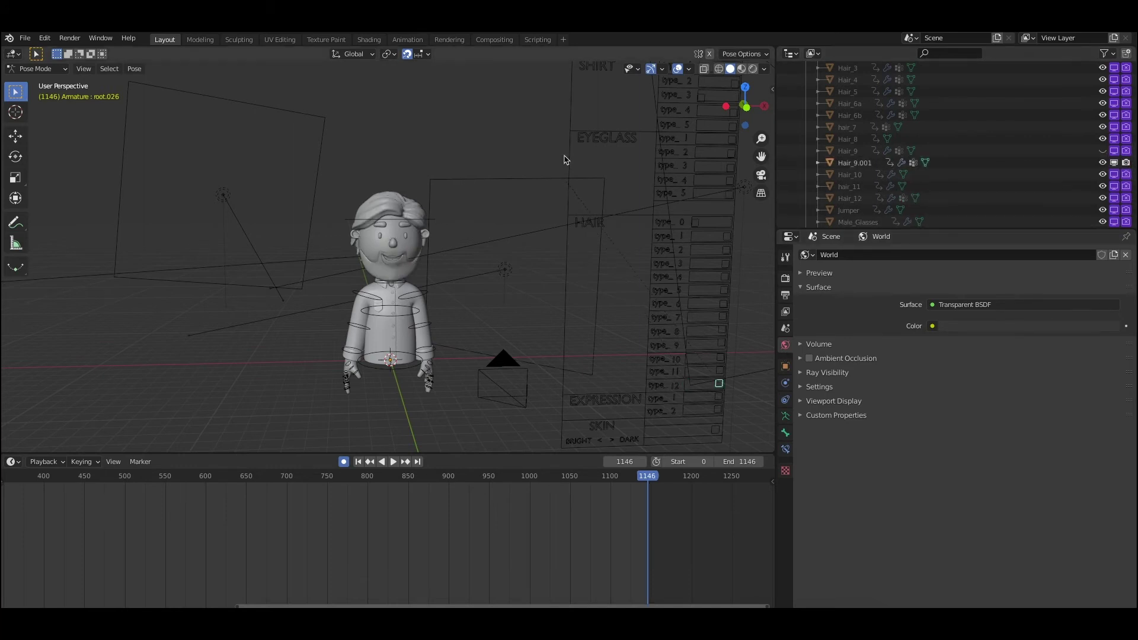
Render frame 1146 to check the combined hair and beard, and close the render window.
{"action": "left_click", "coordinate": [69, 38]}
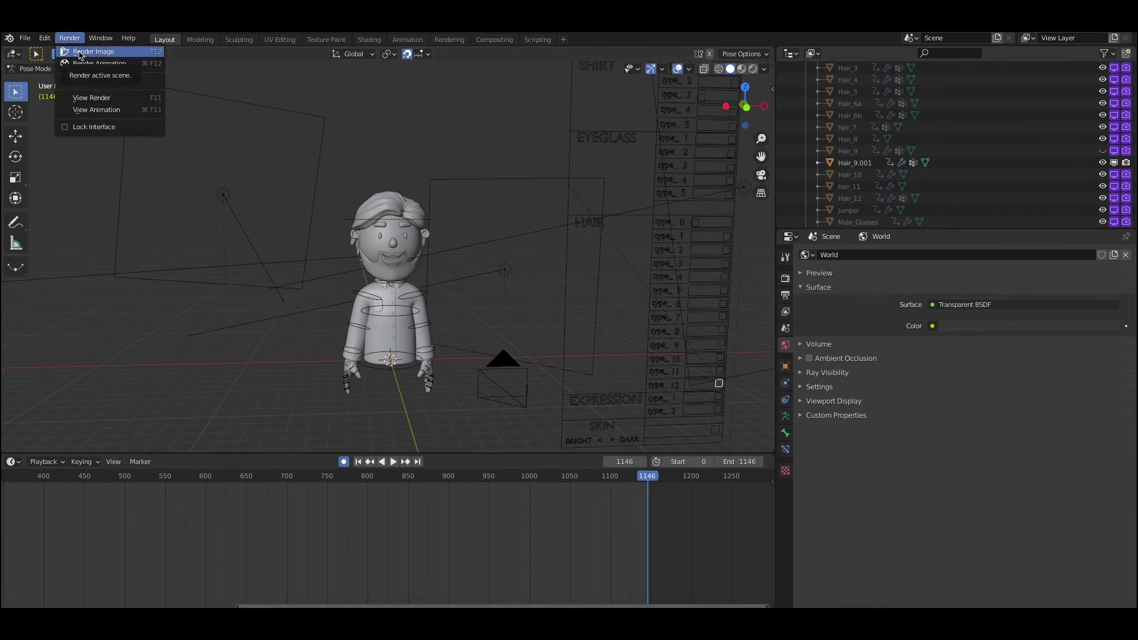
{"action": "left_click", "coordinate": [79, 52]}
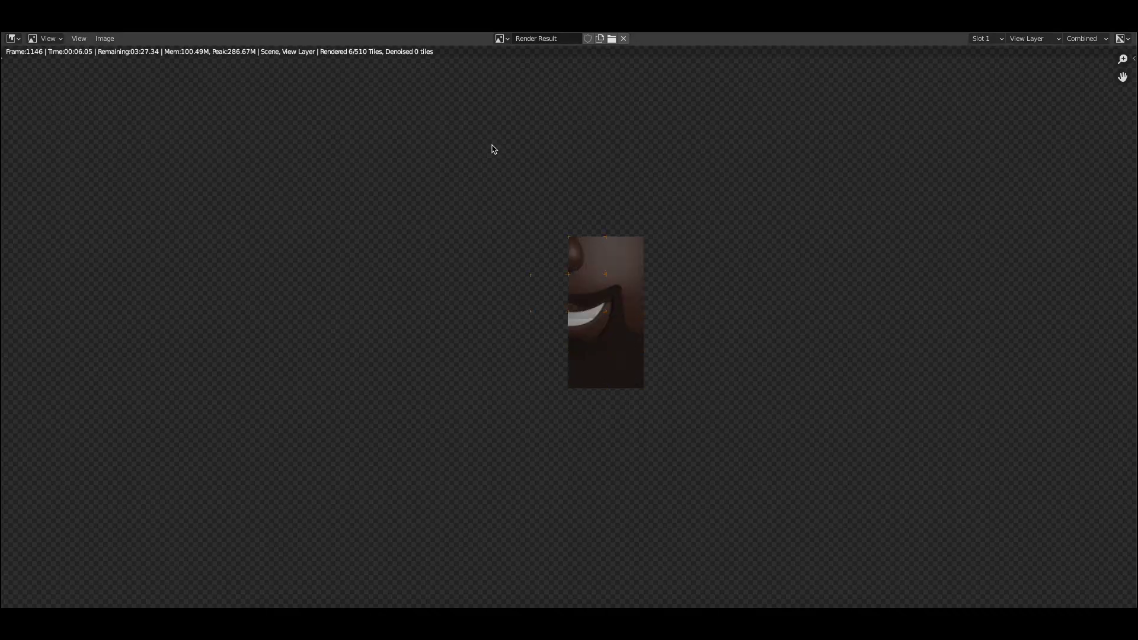
{"action": "left_click", "coordinate": [1134, 57]}
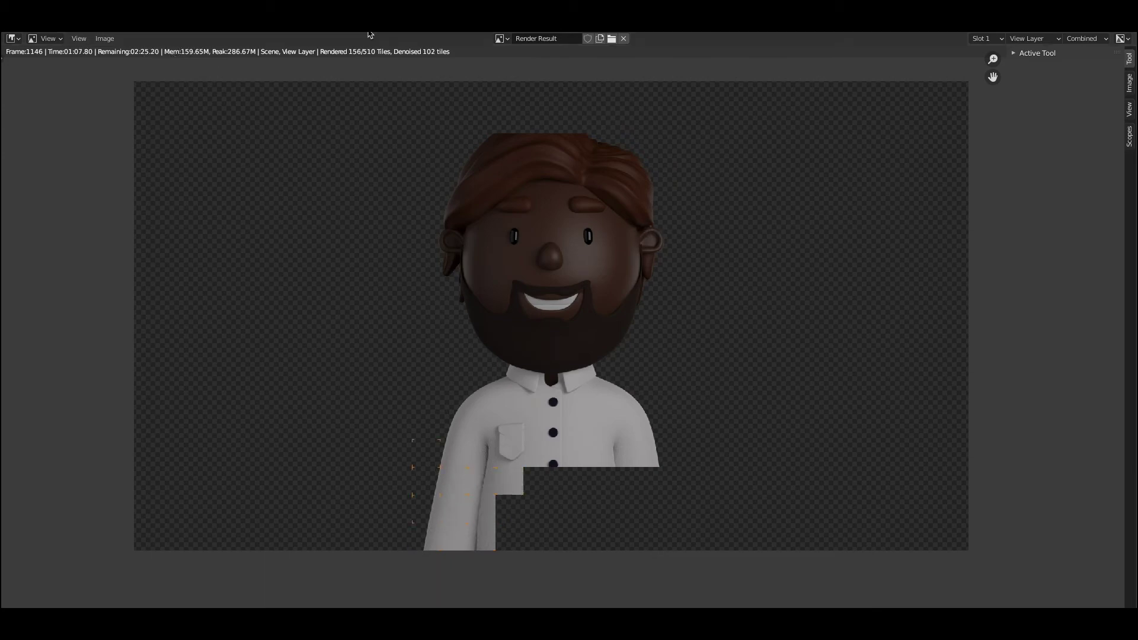
{"action": "left_click", "coordinate": [320, 40]}
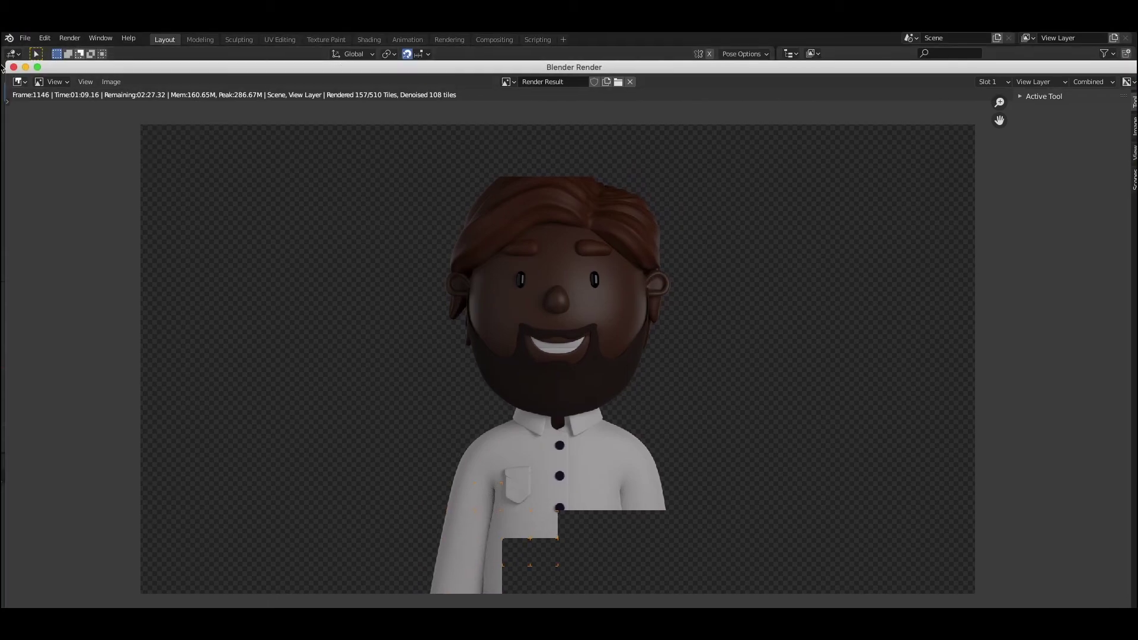
{"action": "left_click", "coordinate": [13, 67]}
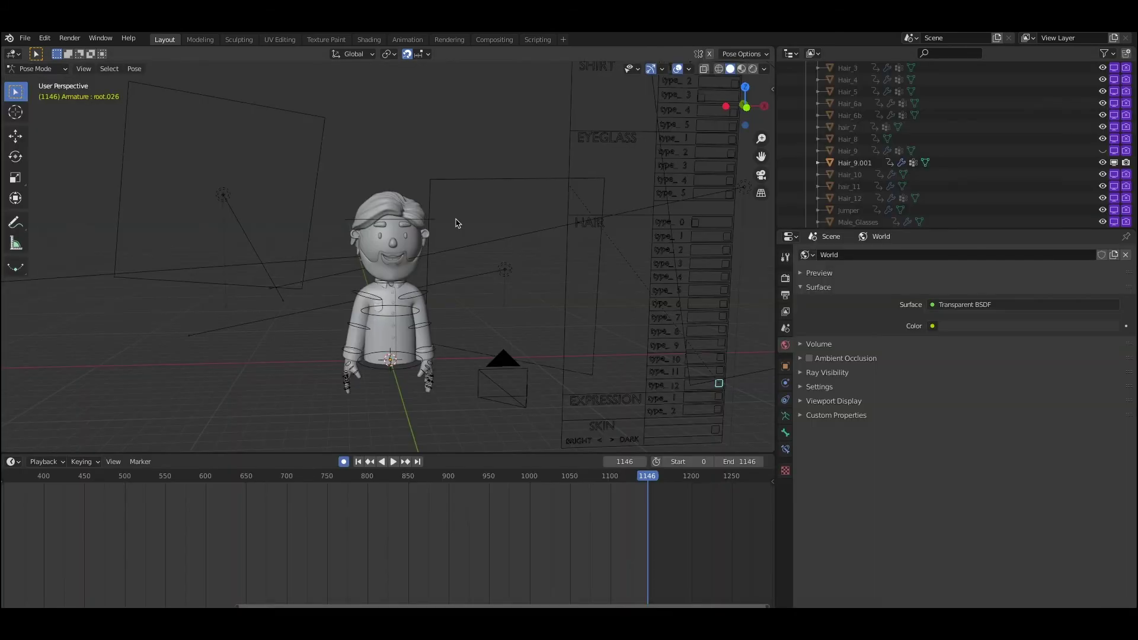
Return to Object Mode and compare the materials of the hair_0 hairstyle and the Hair_9.001 beard, leaving the beard selected.
{"action": "scroll", "coordinate": [417, 218], "scroll_direction": "up", "scroll_amount": 2}
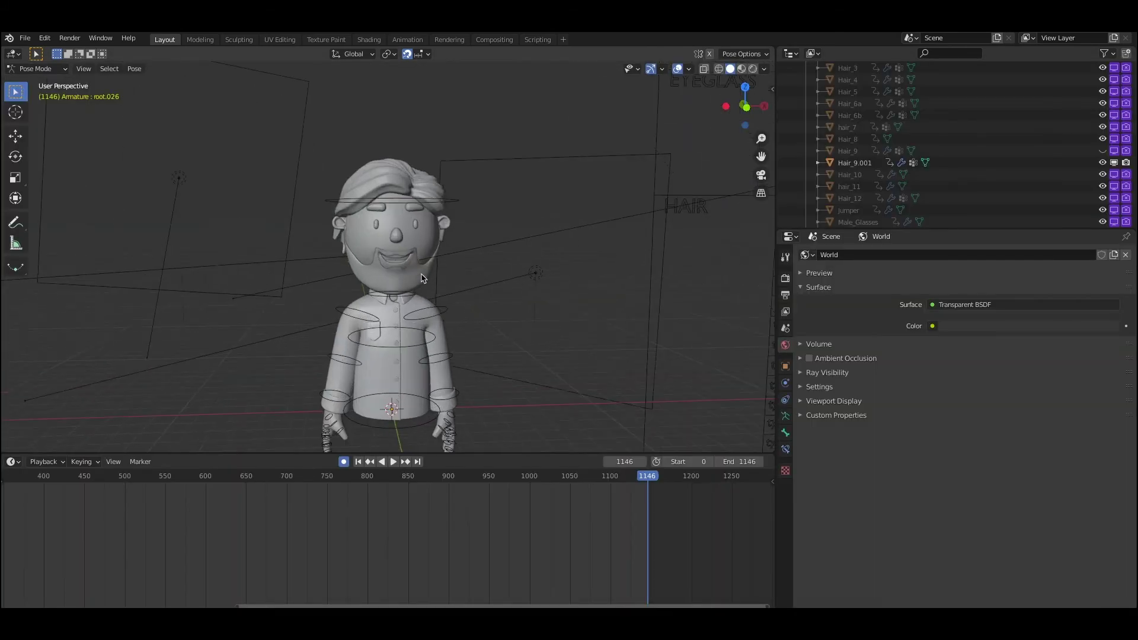
{"action": "left_click", "coordinate": [42, 69]}
{"action": "left_click", "coordinate": [36, 83]}
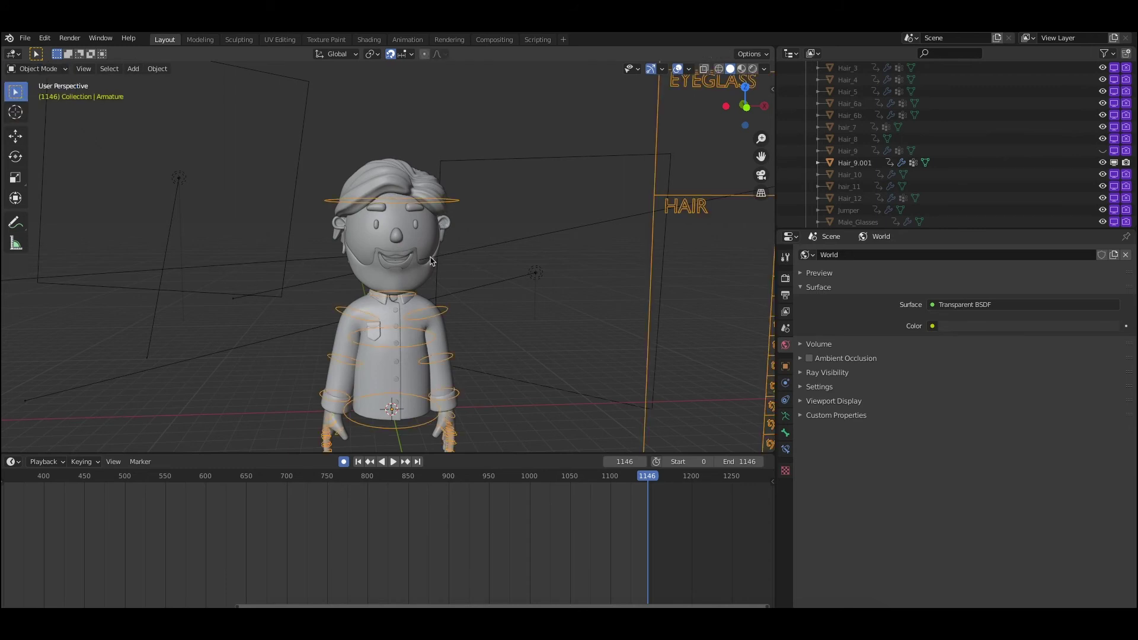
{"action": "left_click", "coordinate": [431, 261]}
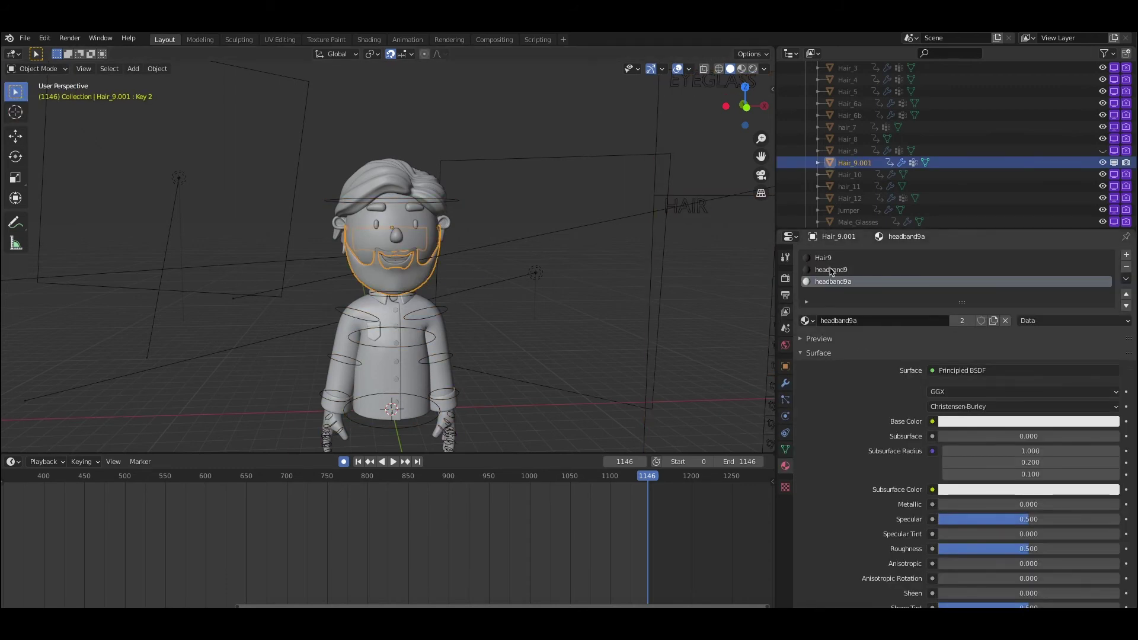
{"action": "left_click", "coordinate": [385, 188]}
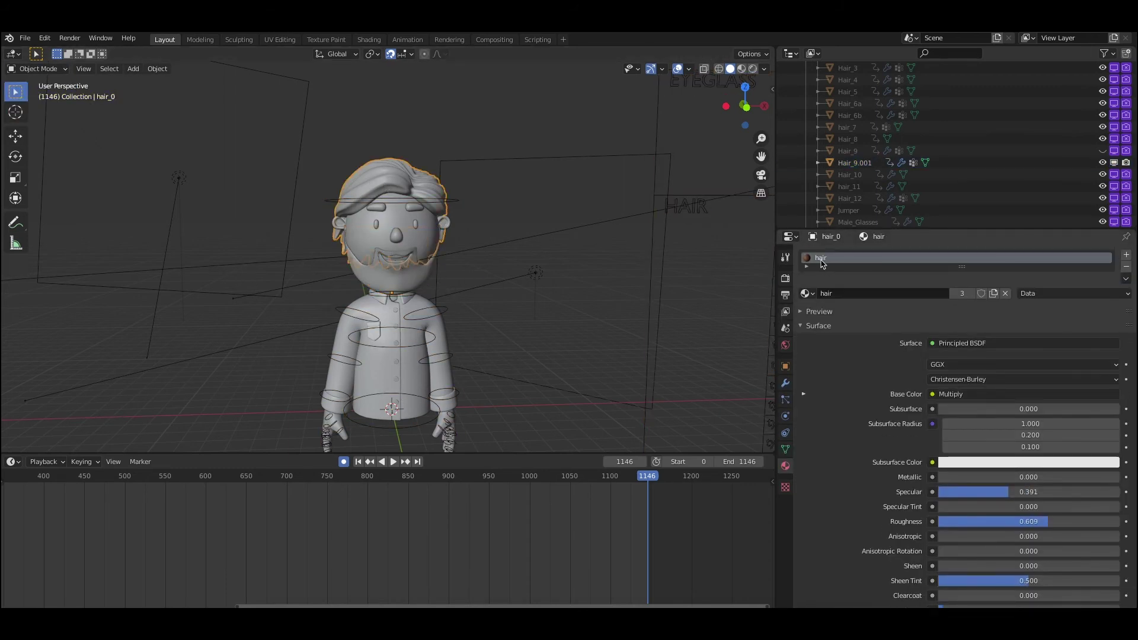
{"action": "left_click", "coordinate": [428, 264]}
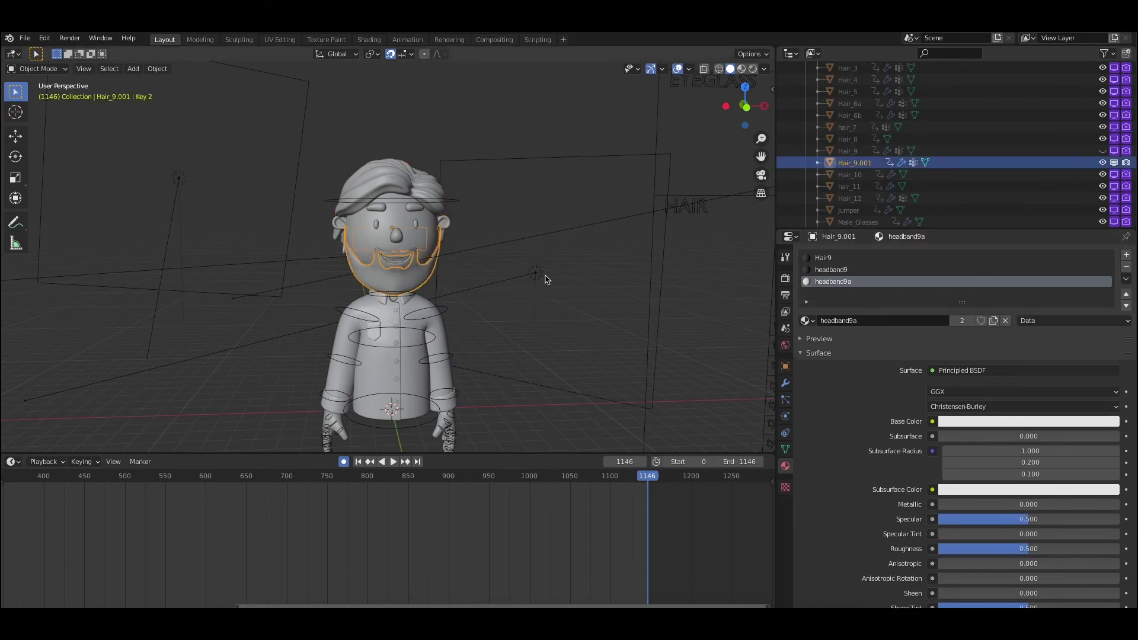
Replace the Hair9 material in the beard's first material slot with the existing hair material.
{"action": "left_click", "coordinate": [829, 258]}
{"action": "left_click", "coordinate": [812, 320]}
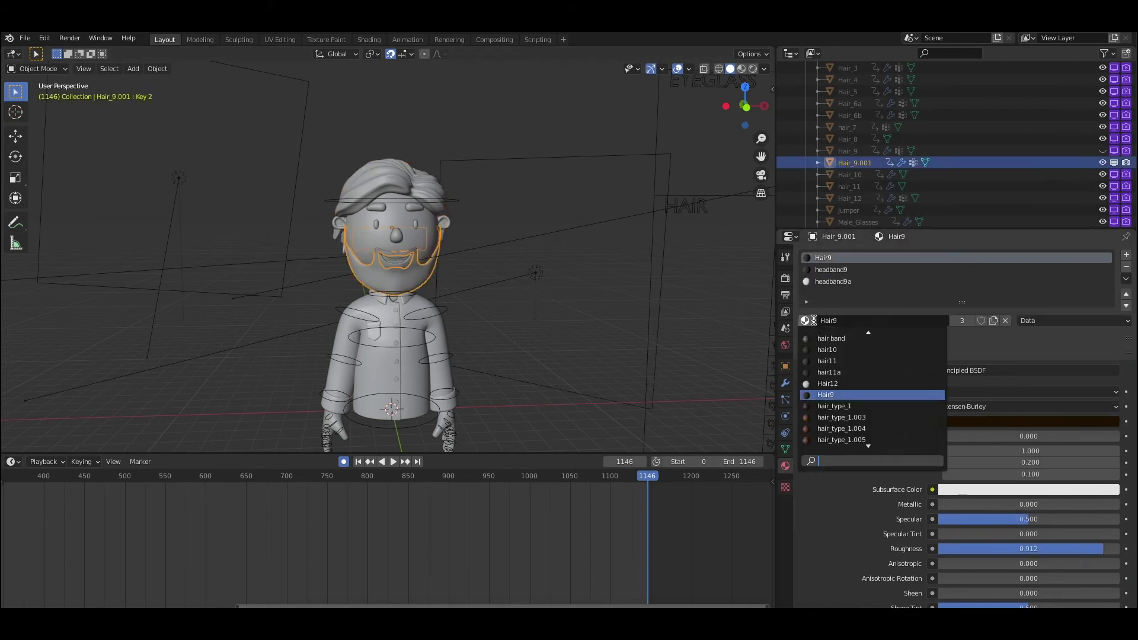
{"action": "scroll", "coordinate": [860, 396], "scroll_direction": "up", "scroll_amount": 13}
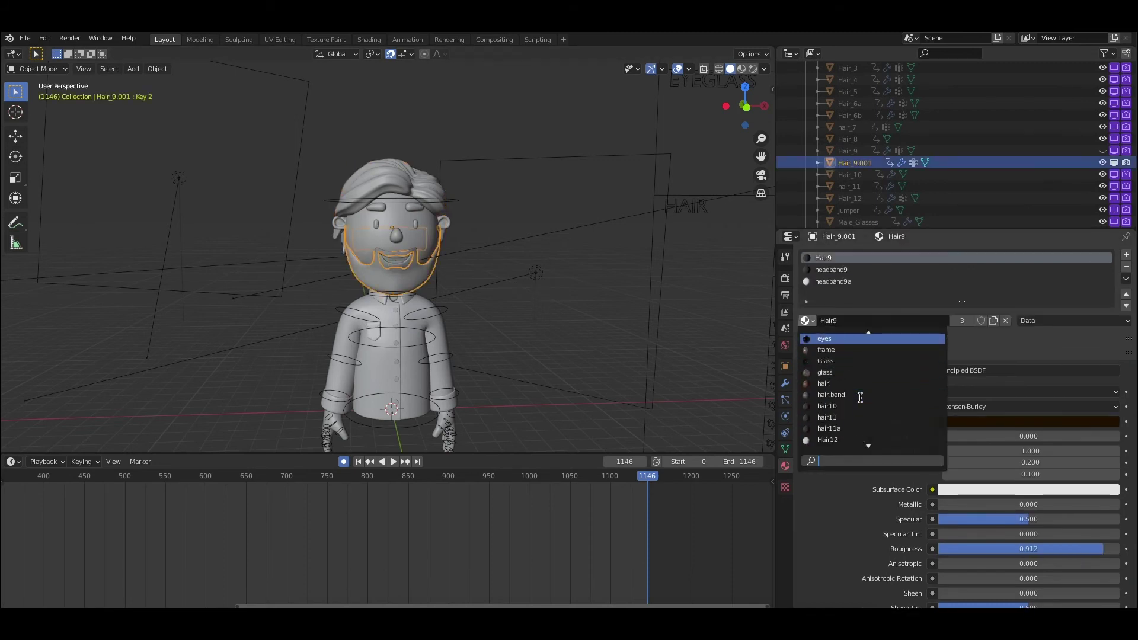
{"action": "scroll", "coordinate": [860, 397], "scroll_direction": "down", "scroll_amount": 11}
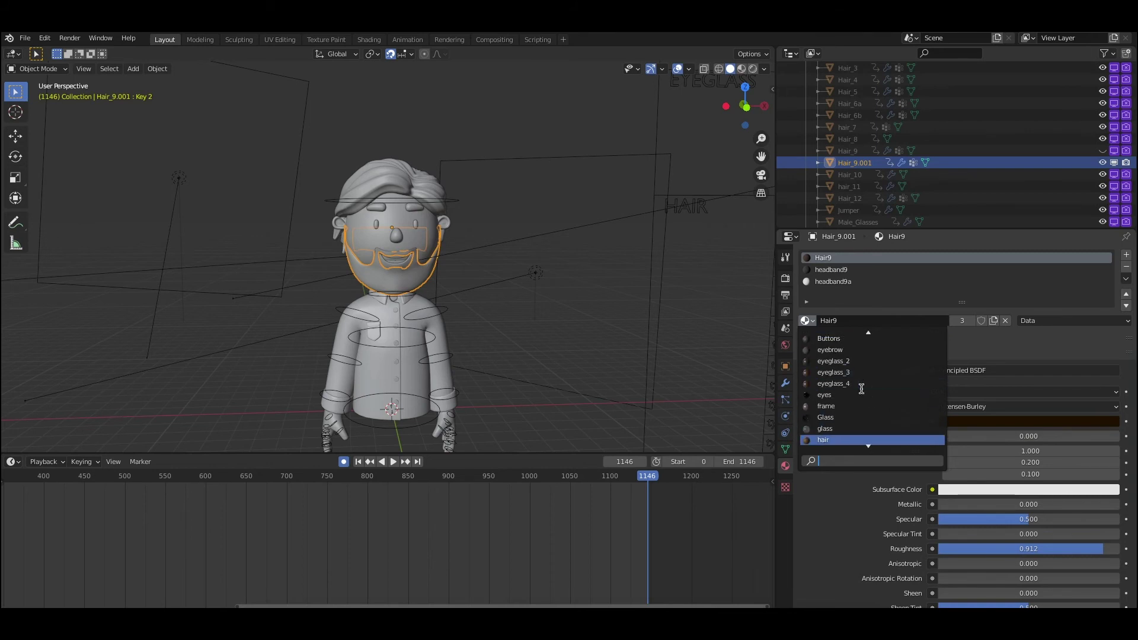
{"action": "left_click", "coordinate": [861, 395]}
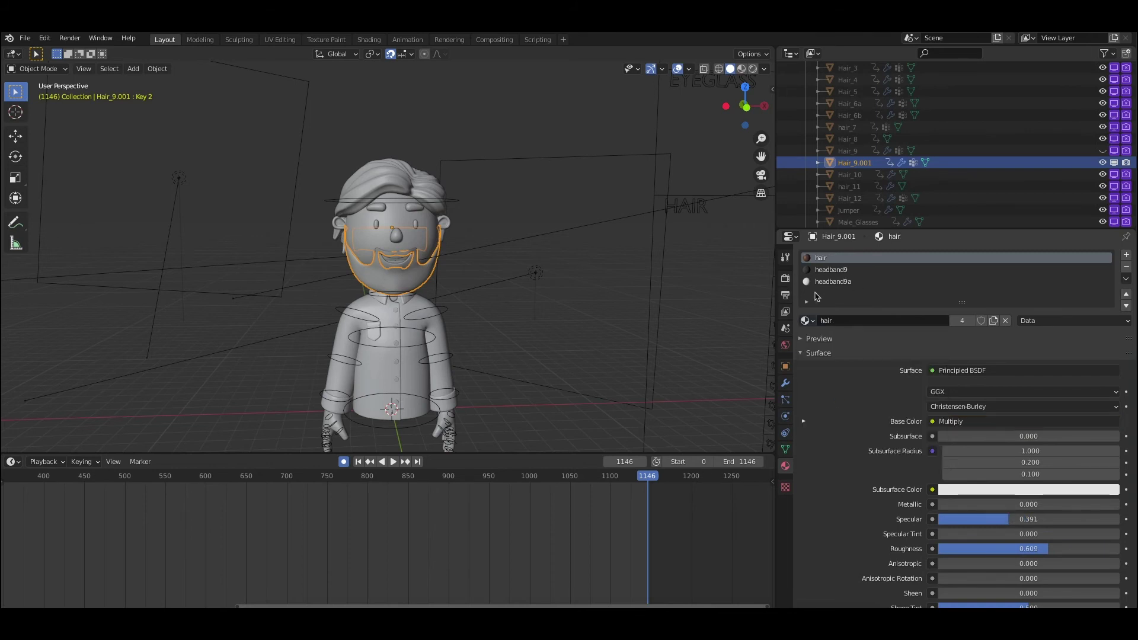
Switch the viewport to Material Preview shading and check the beard's colour against the hair from the side.
{"action": "left_click", "coordinate": [523, 239]}
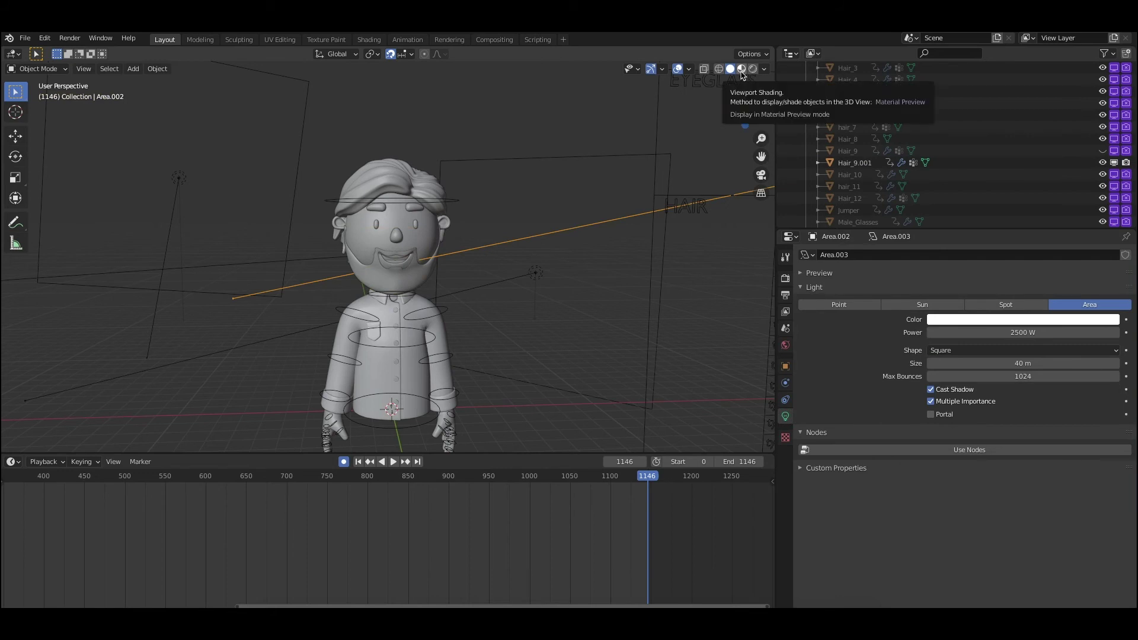
{"action": "left_click", "coordinate": [742, 70]}
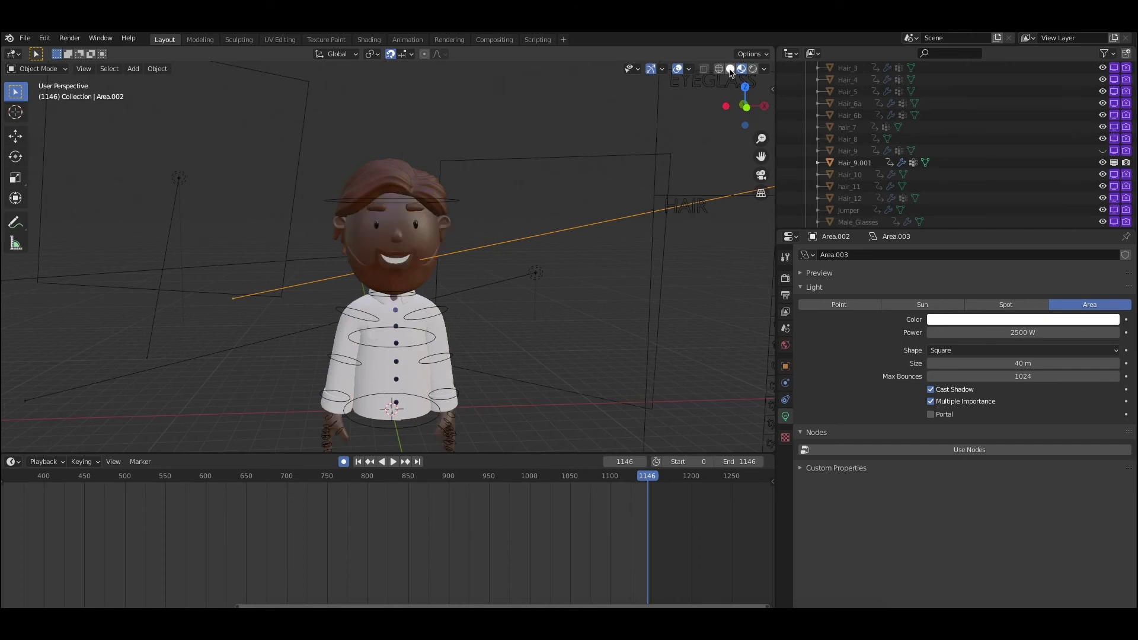
{"action": "middle_click_drag", "start_coordinate": [342, 203], "coordinate": [407, 218]}
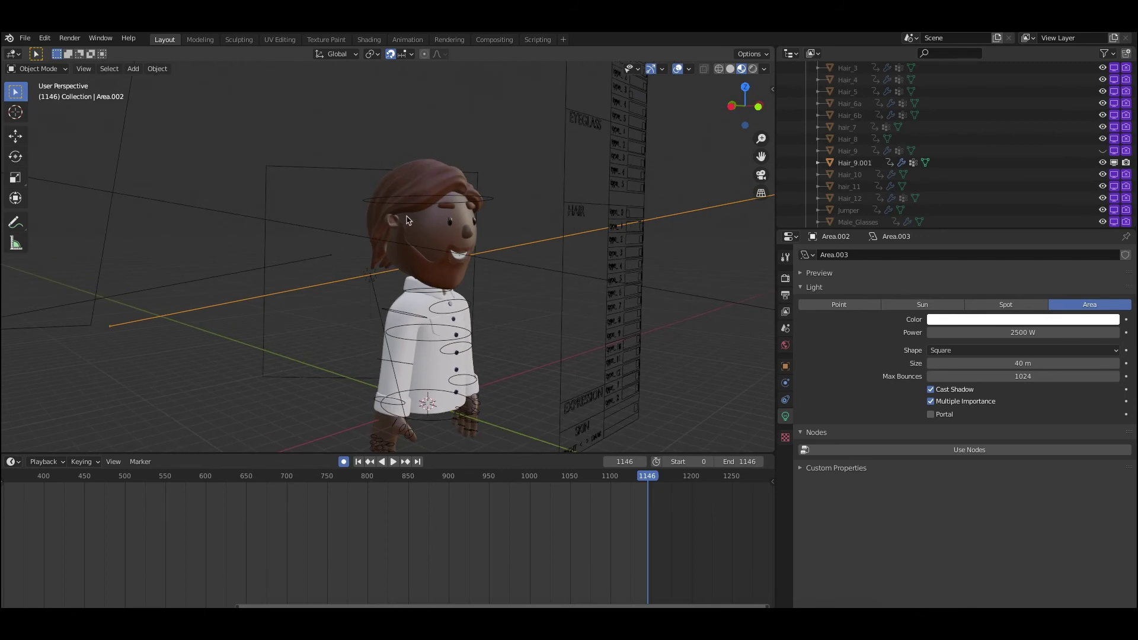
Select the Hair_9.001 beard and enter Edit Mode with edge selection to work on the sideburn near the ear.
{"action": "left_click", "coordinate": [407, 220]}
{"action": "scroll", "coordinate": [415, 202], "scroll_direction": "up", "scroll_amount": 6}
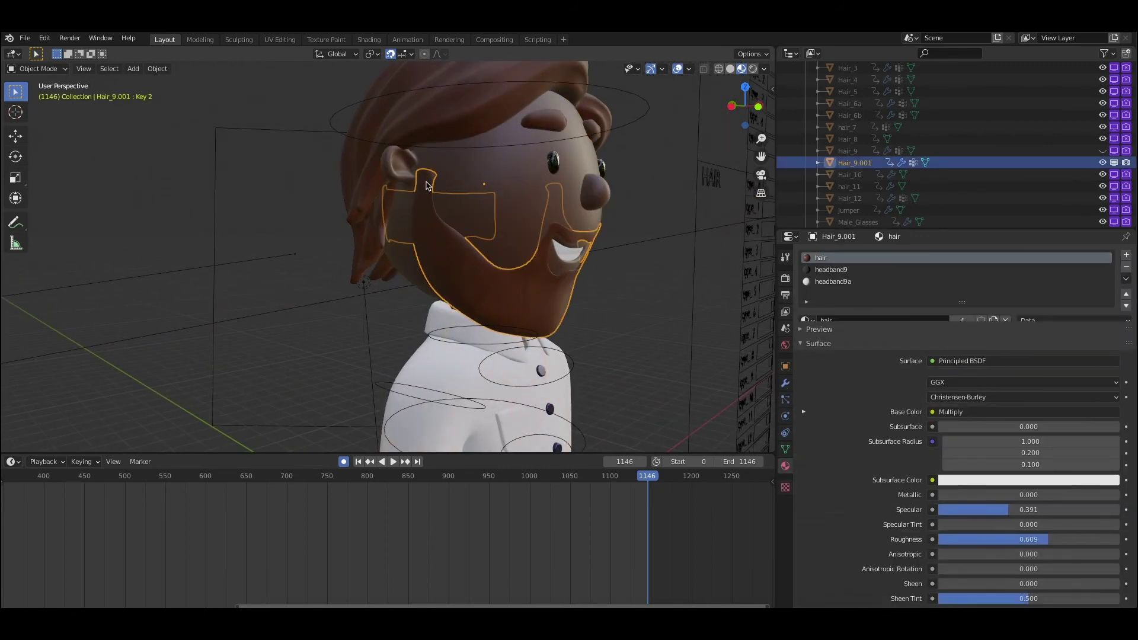
{"action": "left_click", "coordinate": [440, 258]}
{"action": "left_click", "coordinate": [422, 230]}
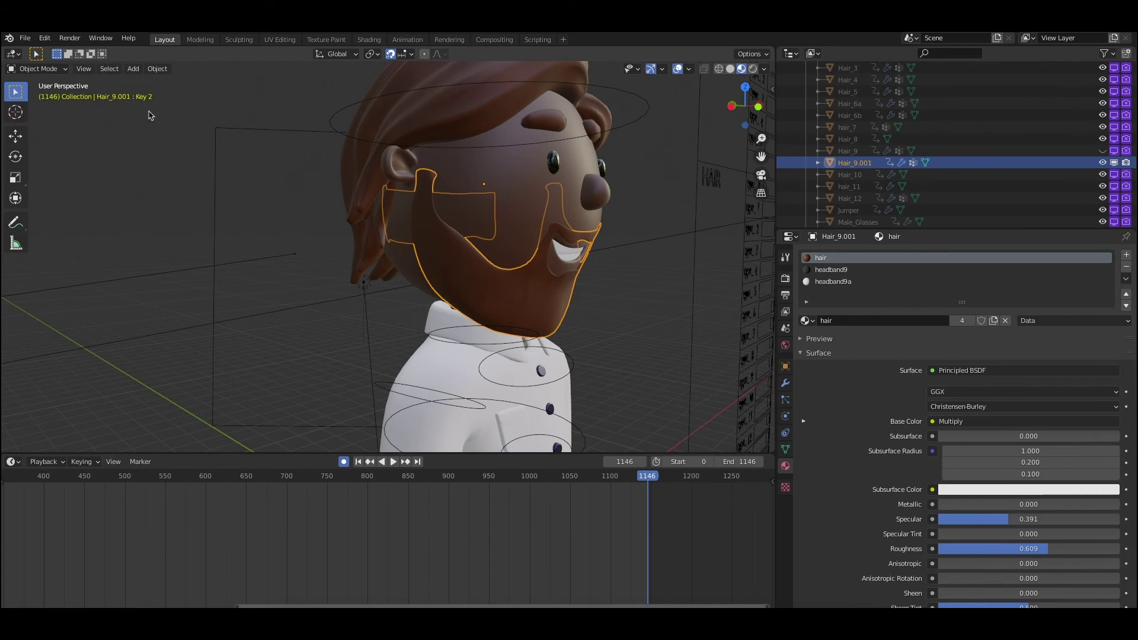
{"action": "left_click", "coordinate": [44, 69]}
{"action": "left_click", "coordinate": [57, 95]}
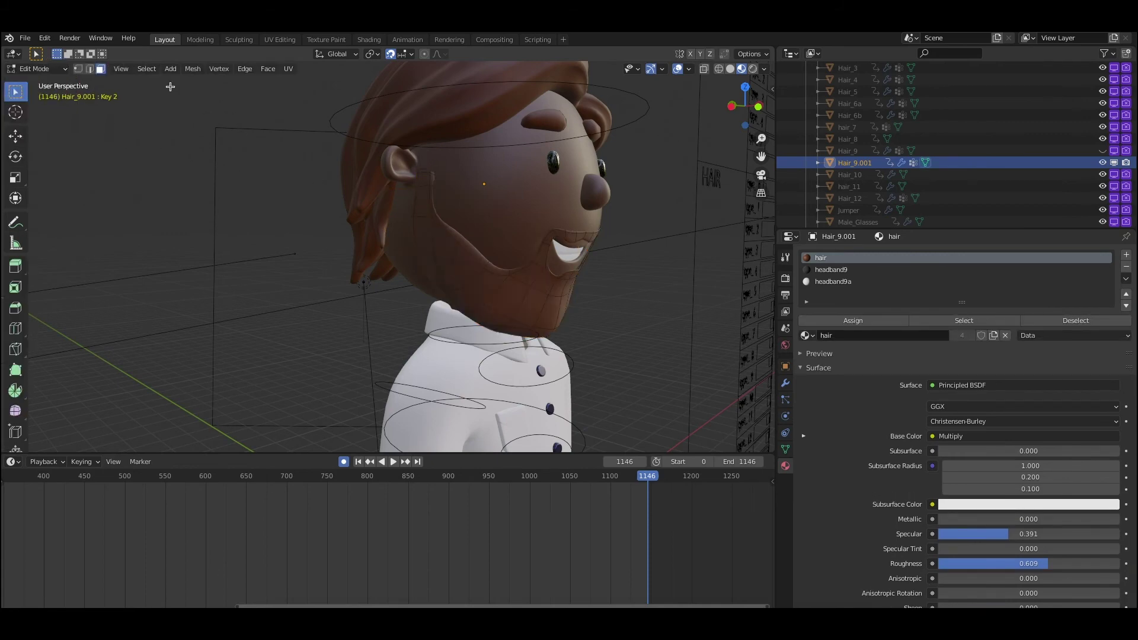
{"action": "left_click", "coordinate": [90, 68]}
Select the upper end of the sideburn, grow the selection and move it 1 m up along Z.
{"action": "left_click", "coordinate": [426, 171]}
{"action": "key", "text": "ctrl+KP_Add"}
{"action": "key", "text": "g"}
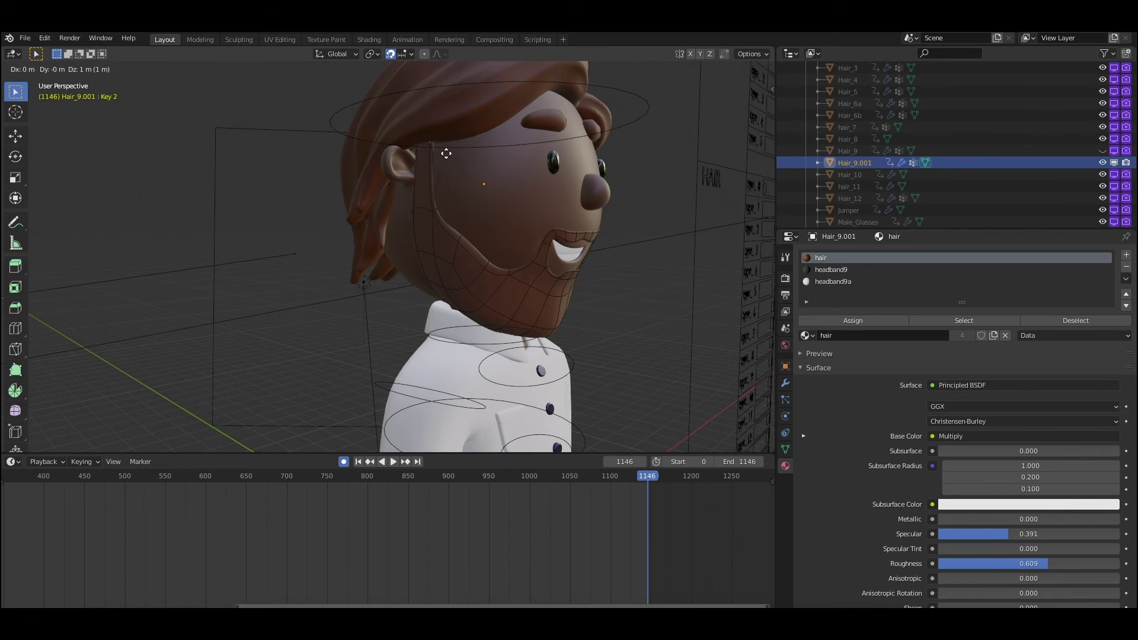
{"action": "key", "text": "z"}
{"action": "key", "text": "1"}
{"action": "key", "text": "Return"}
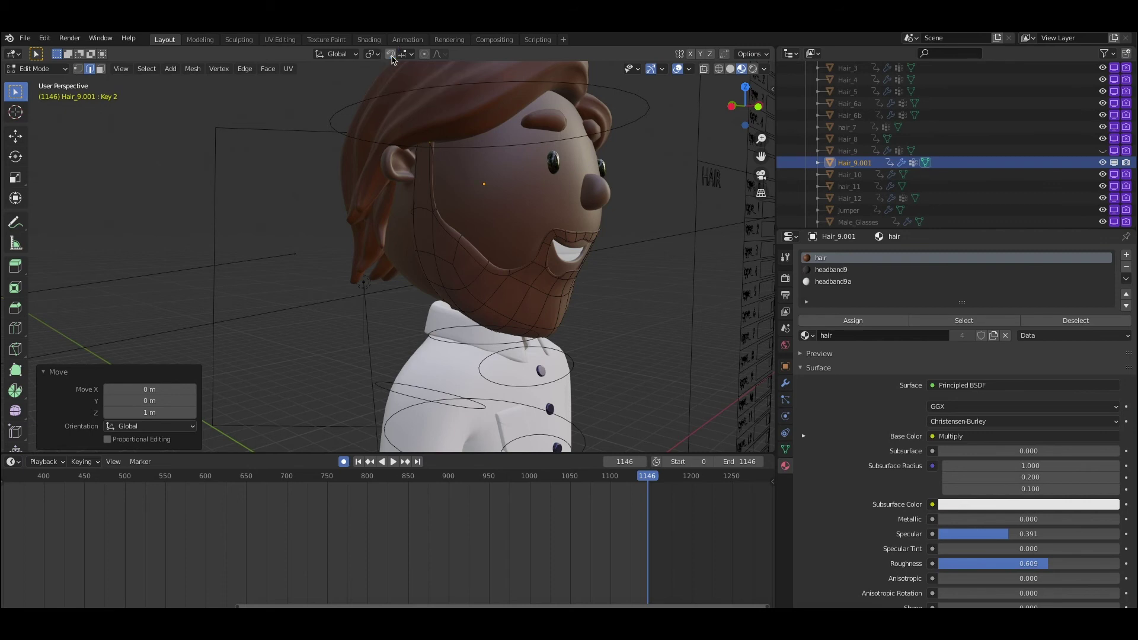
Turn off snapping and freely reposition the sideburn's upper end, lowering it about 0.38 m and fitting it beside the ear.
{"action": "key", "text": "g"}
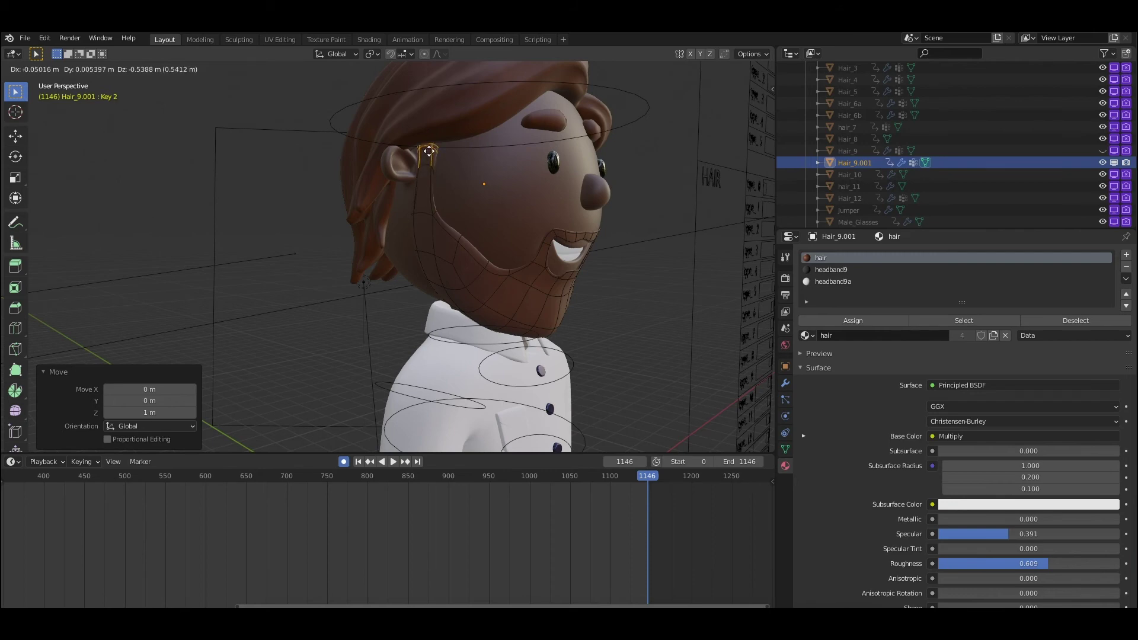
{"action": "left_click", "coordinate": [428, 144]}
{"action": "middle_click_drag", "start_coordinate": [428, 144], "coordinate": [408, 158]}
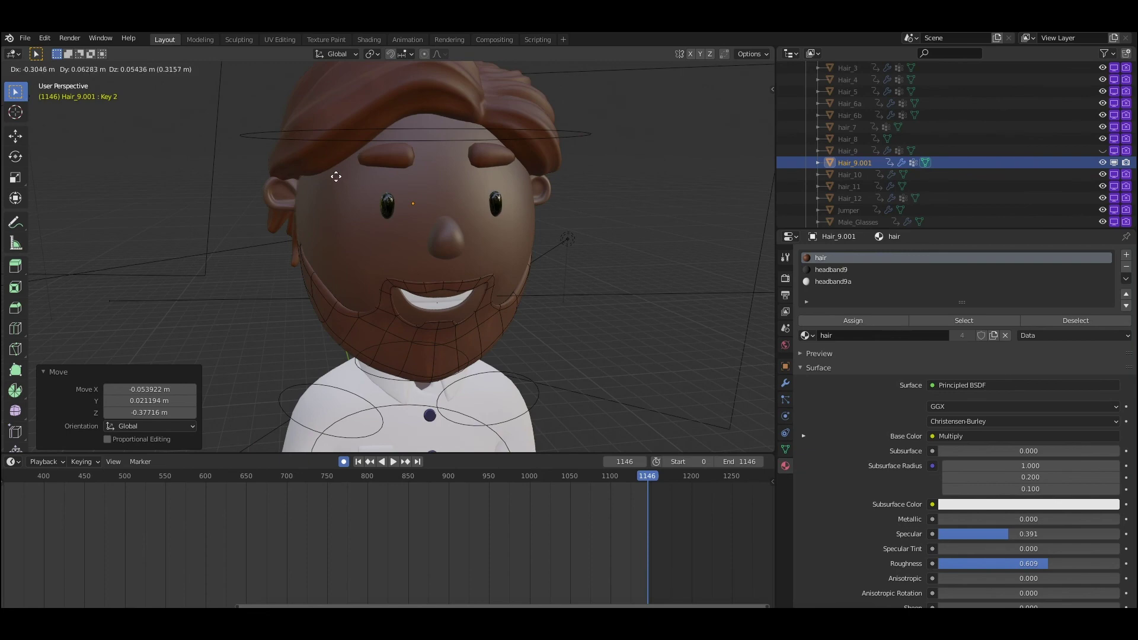
{"action": "left_click", "coordinate": [280, 181]}
Nudge the sideburn's upper end about 0.05 m along X, -0.04 m along Z and -0.16 m along Y.
{"action": "middle_click_drag", "start_coordinate": [288, 175], "coordinate": [355, 170]}
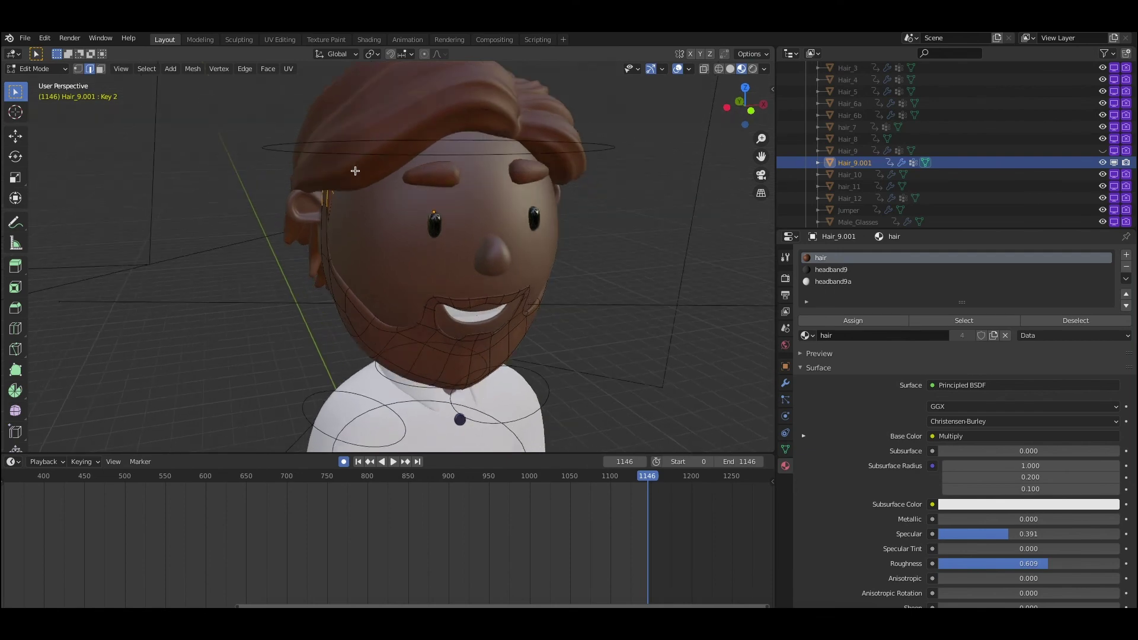
{"action": "key", "text": "g"}
{"action": "key", "text": "x"}
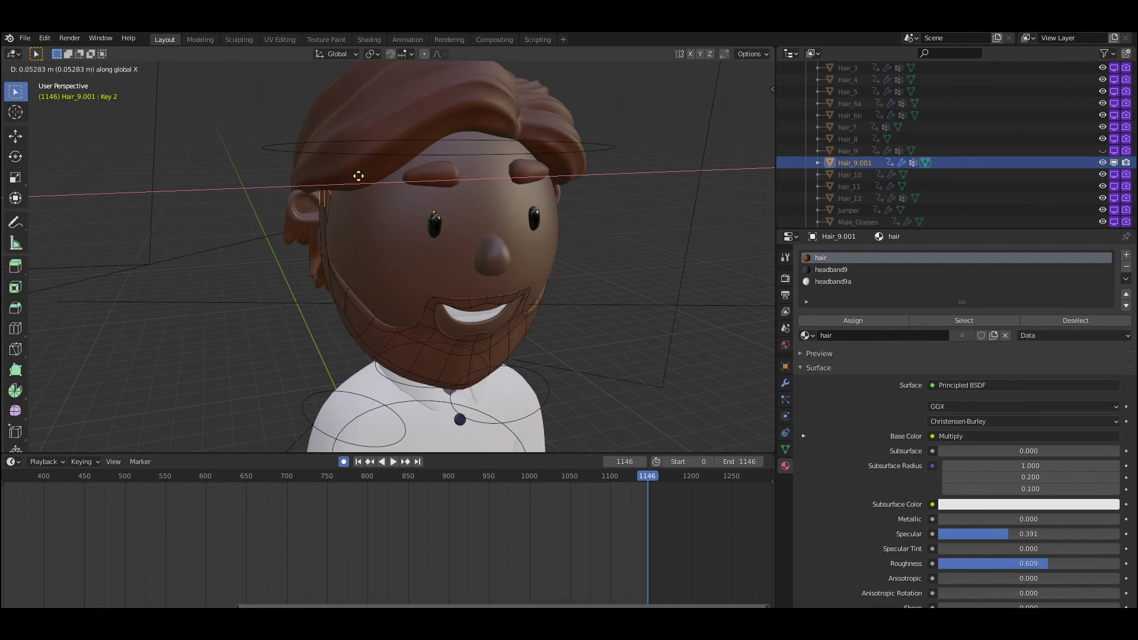
{"action": "left_click", "coordinate": [358, 176]}
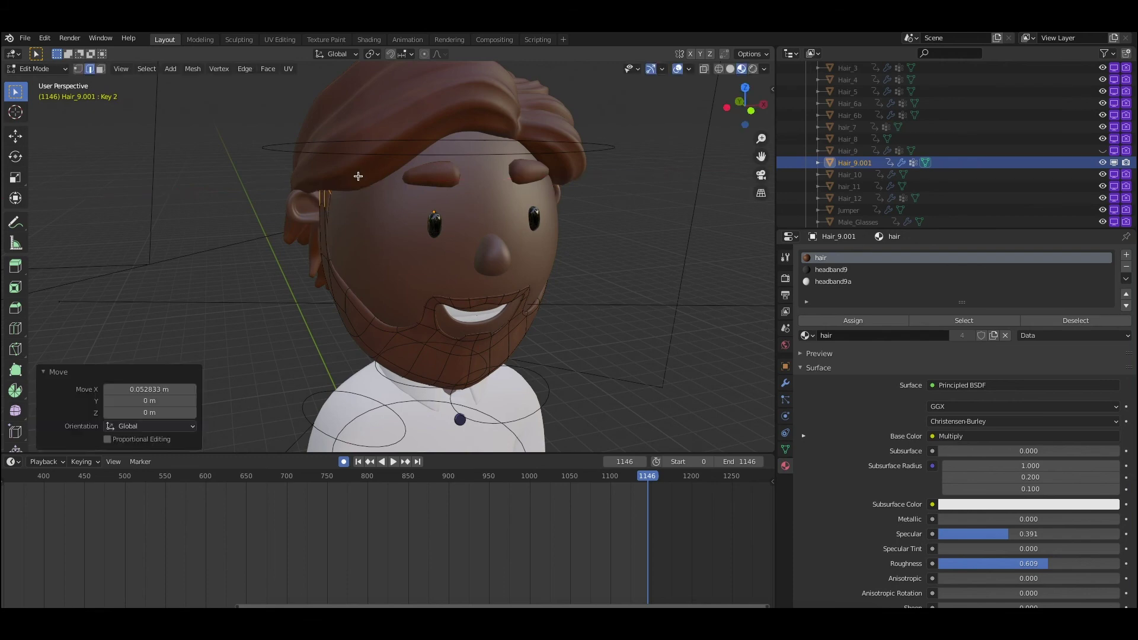
{"action": "key", "text": "g"}
{"action": "key", "text": "z"}
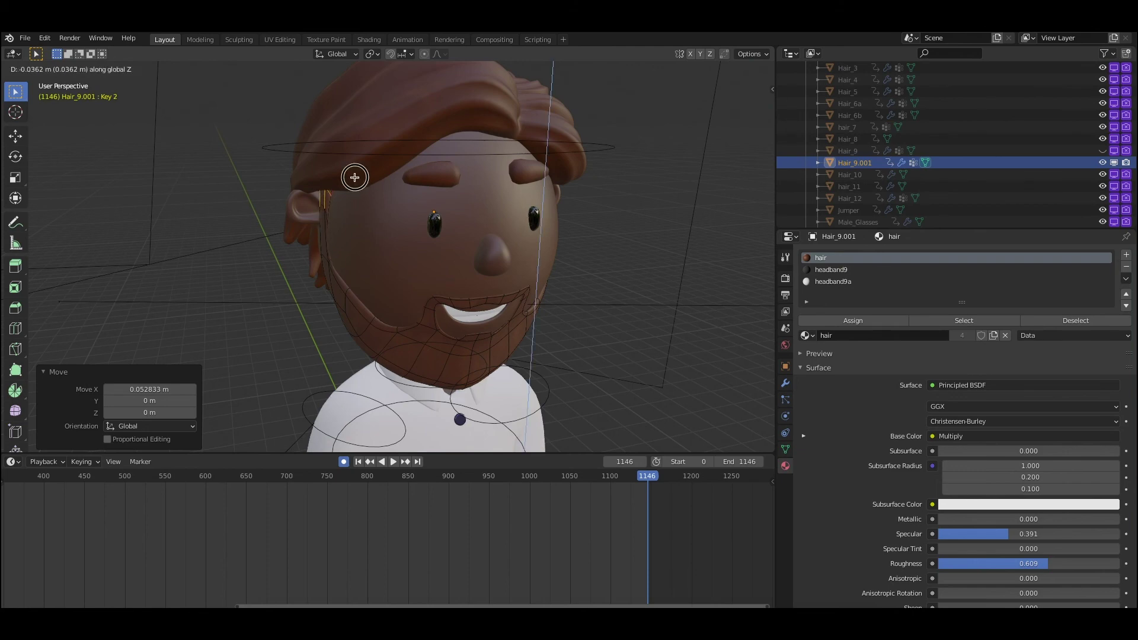
{"action": "left_click", "coordinate": [354, 177]}
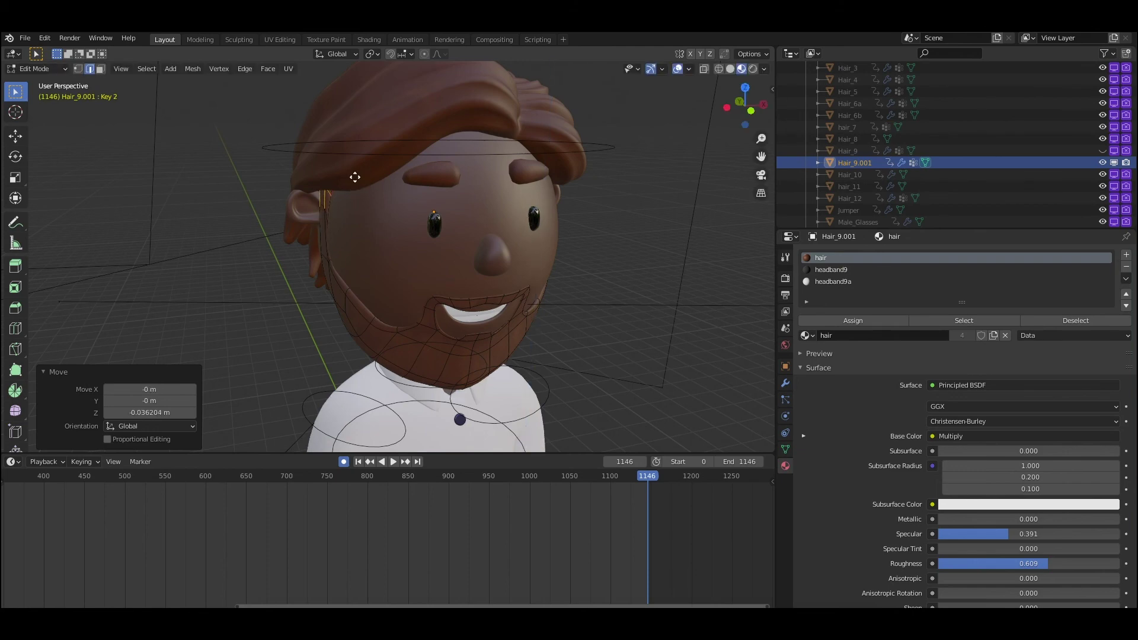
{"action": "key", "text": "g"}
{"action": "key", "text": "y"}
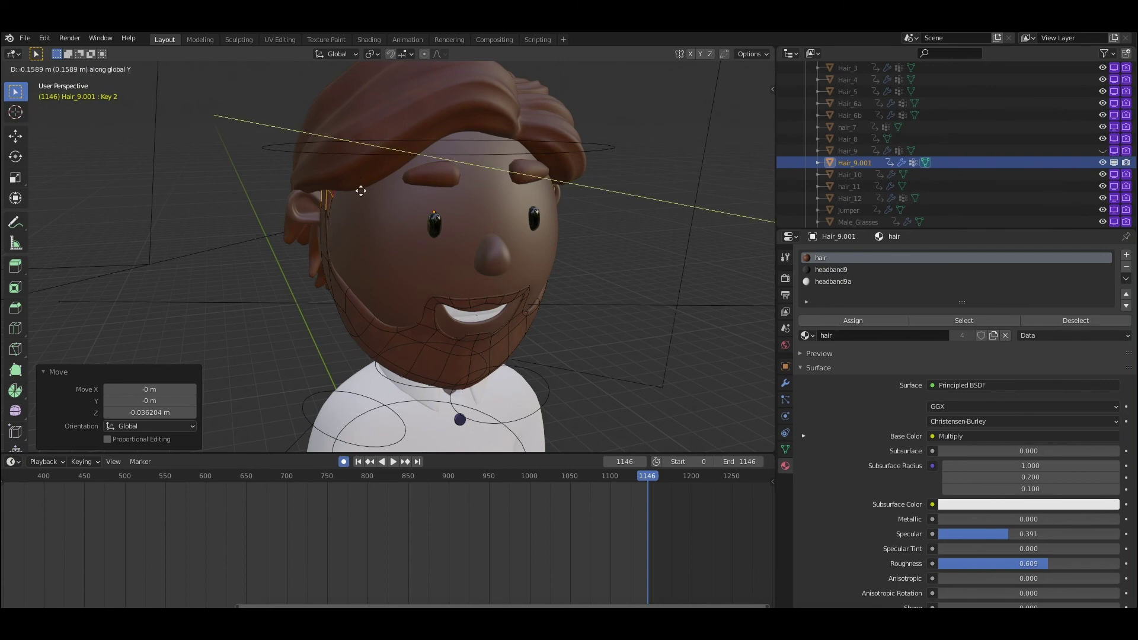